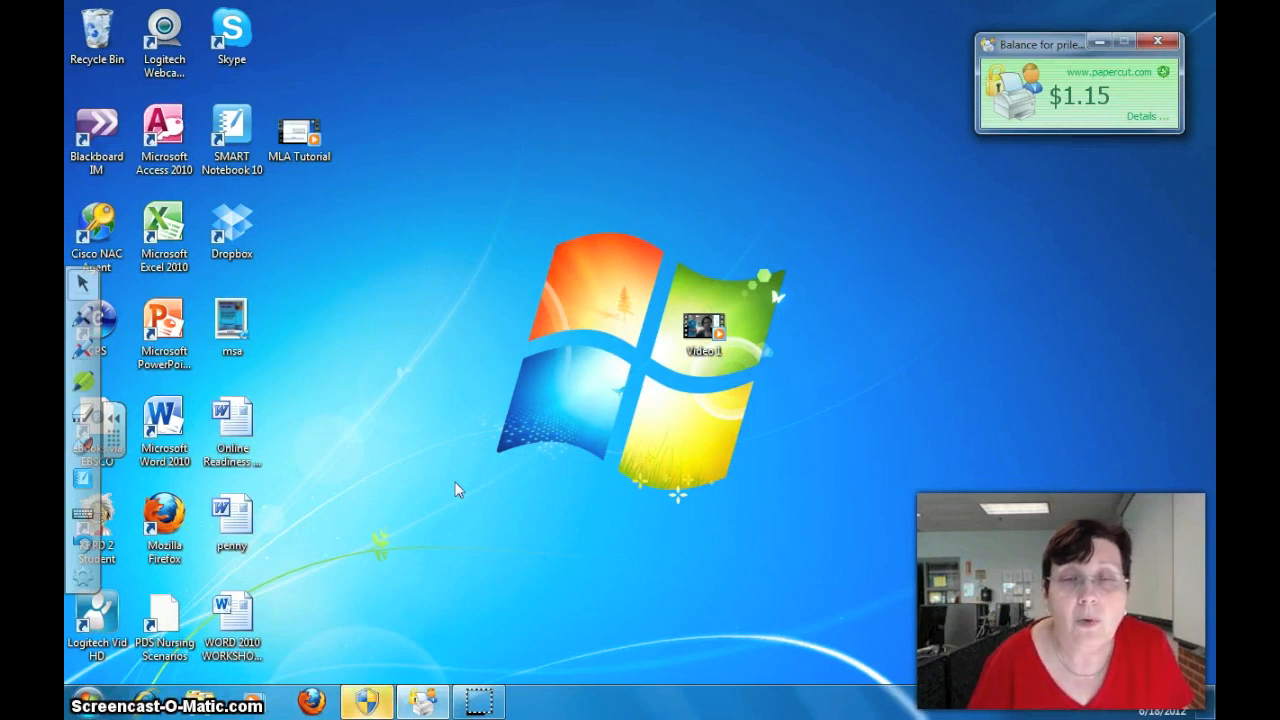
Search the computer for "microsoft word" and launch Microsoft Word 2010
click(430, 484)
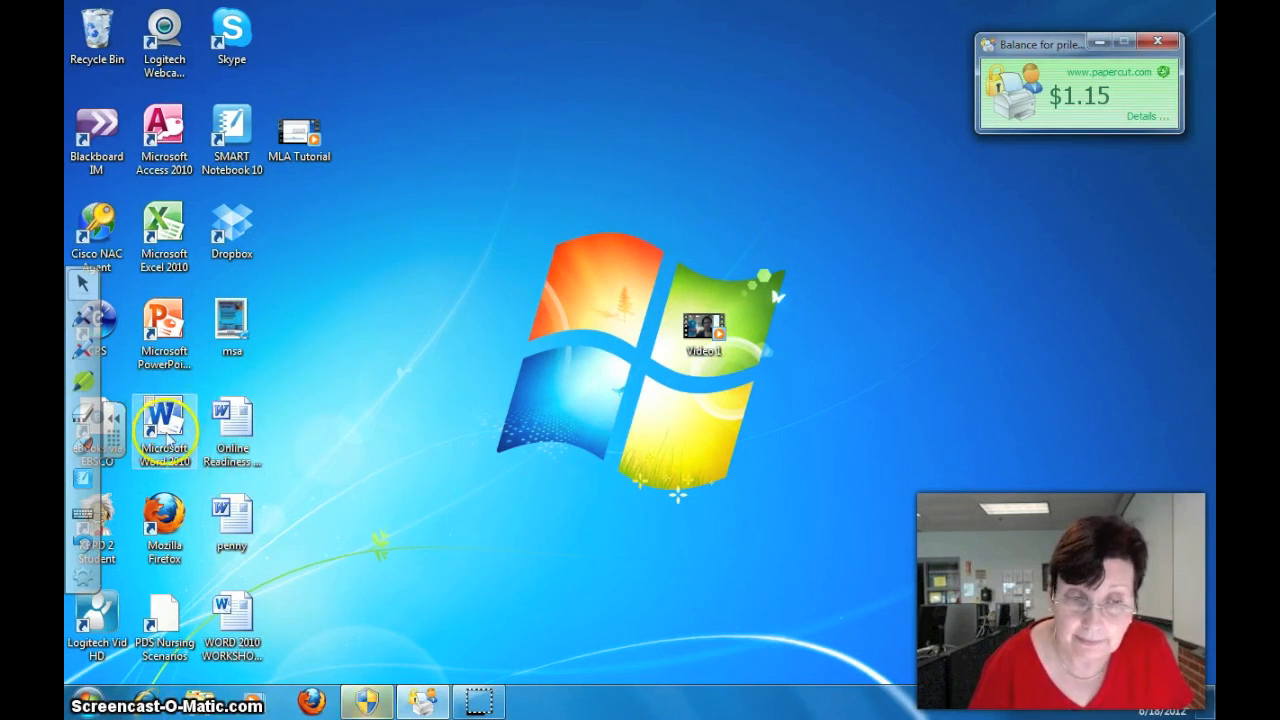
click(88, 705)
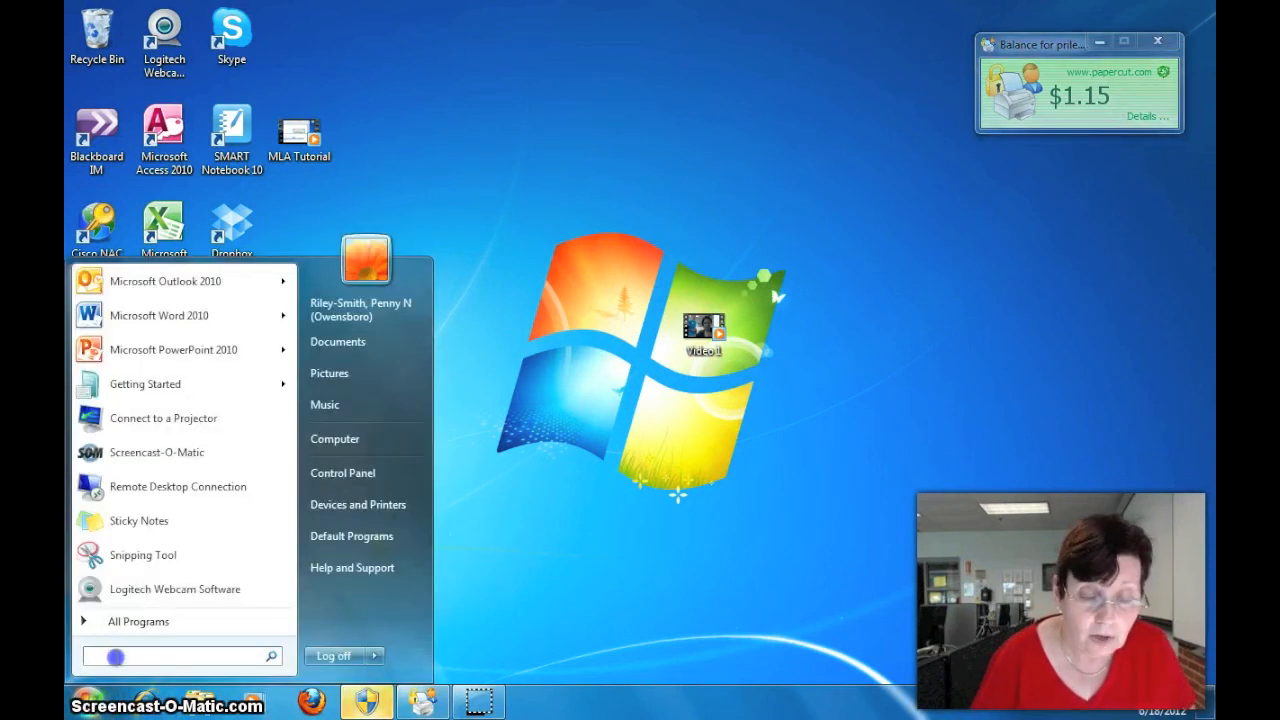
text(mic)
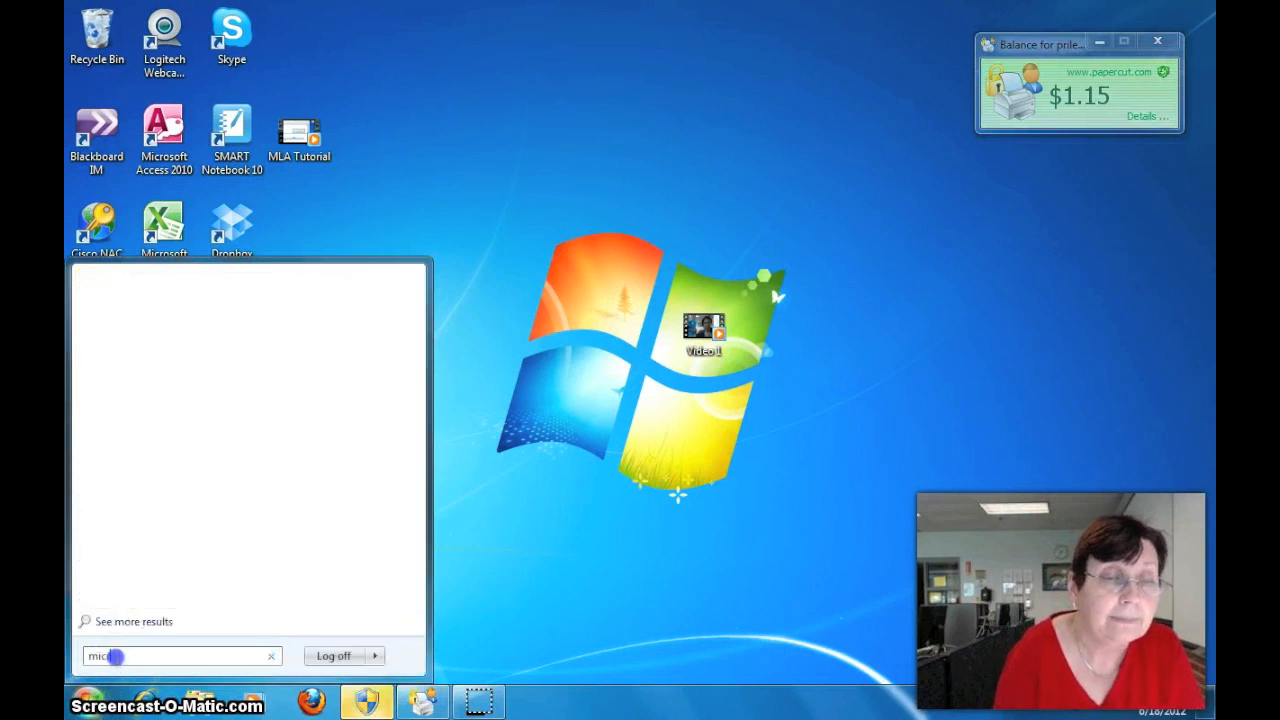
text(rosoft )
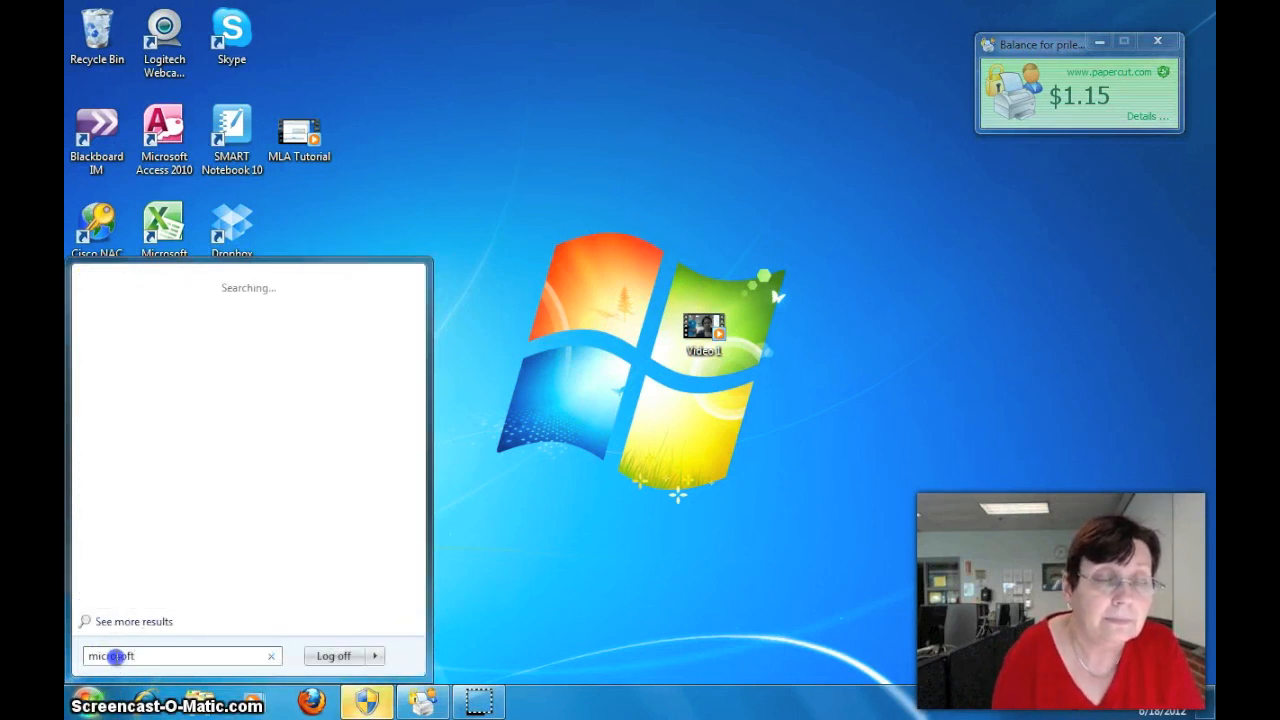
text(word)
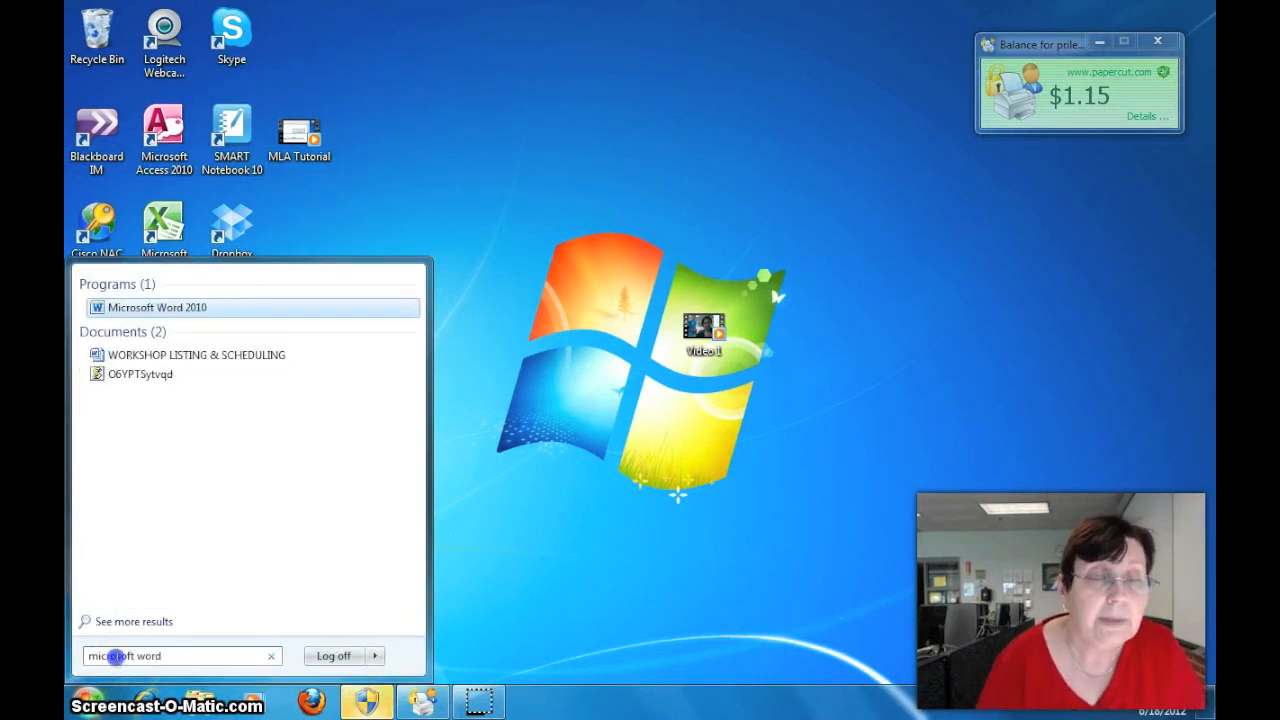
click(133, 310)
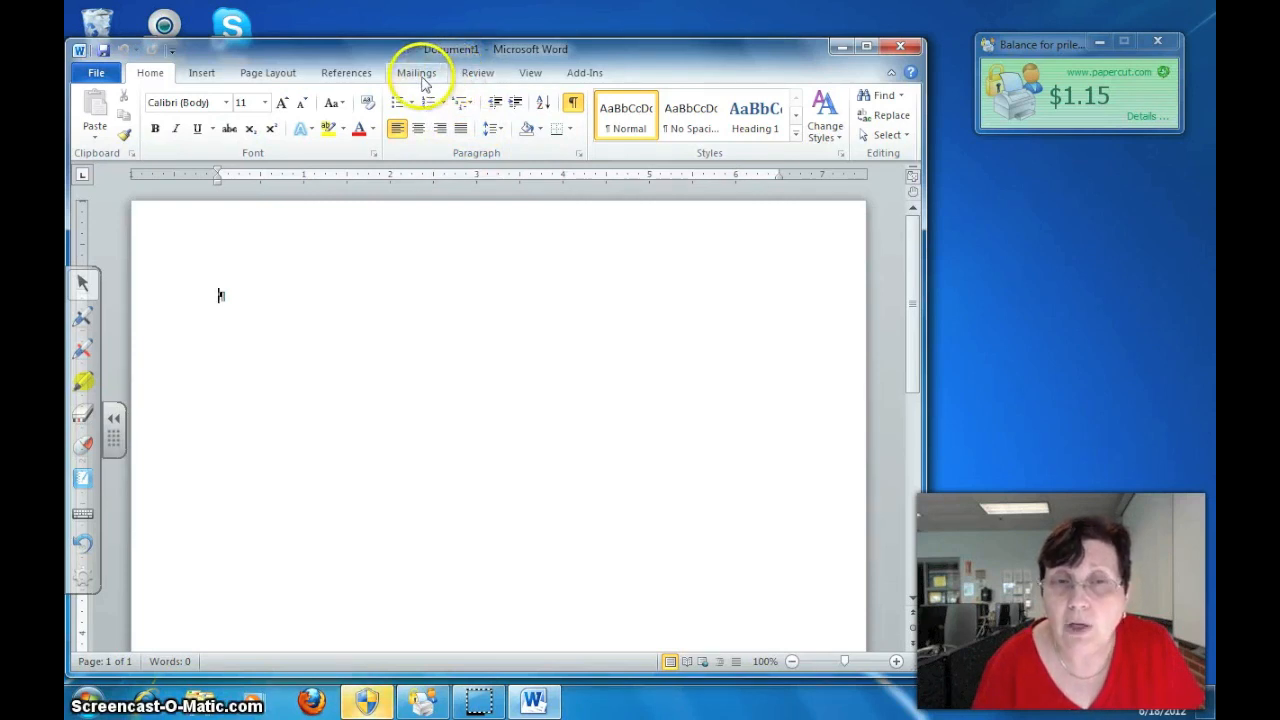
Set the page margins to the Last Custom Setting preset, 1" on all four sides
click(268, 74)
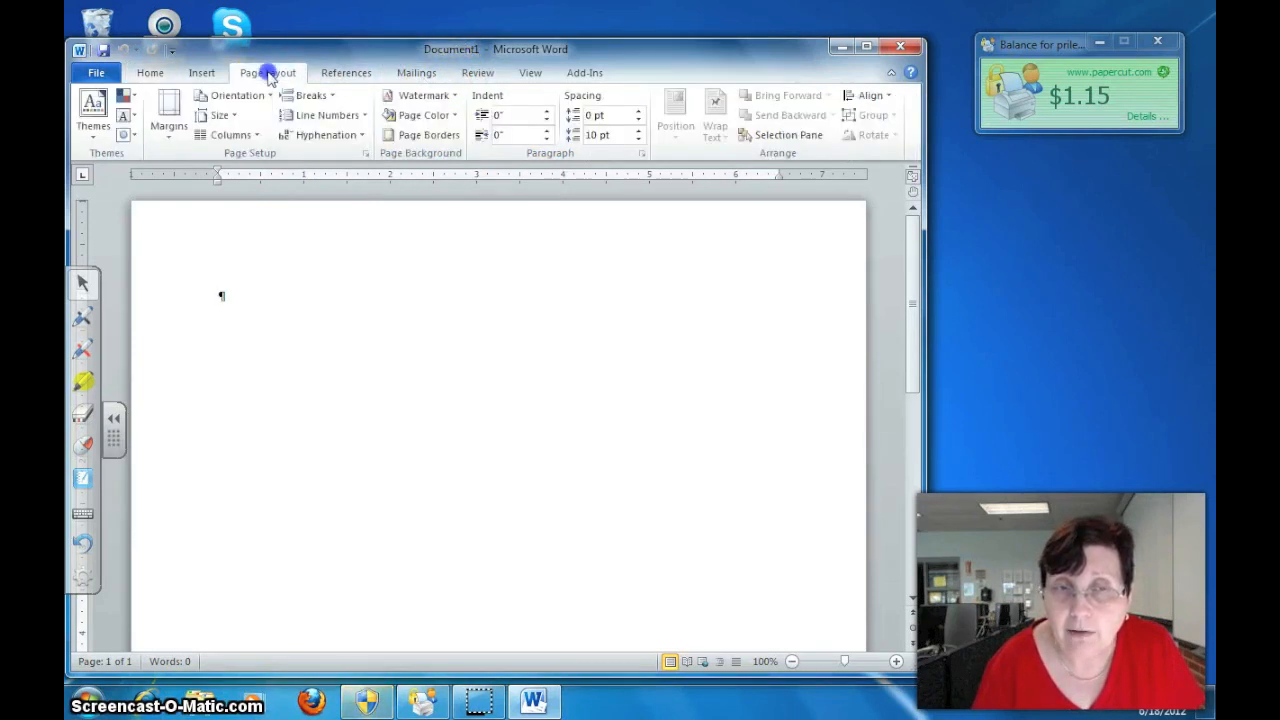
click(169, 120)
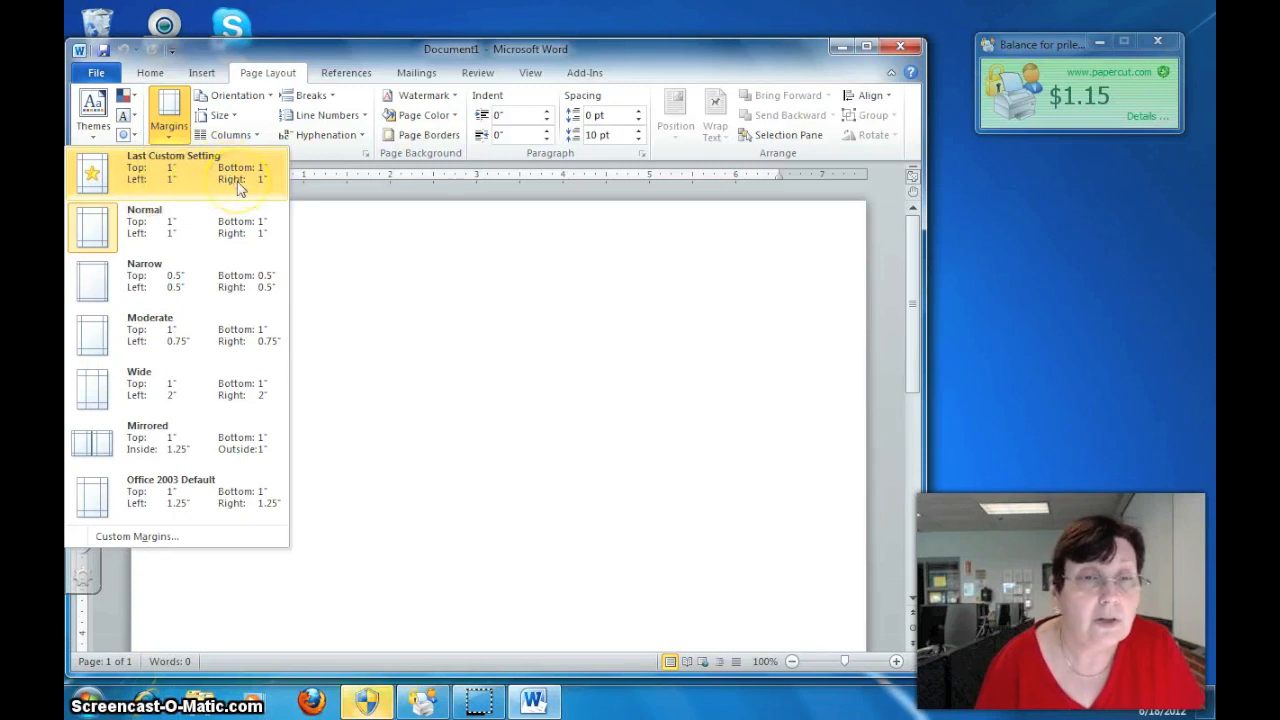
click(139, 173)
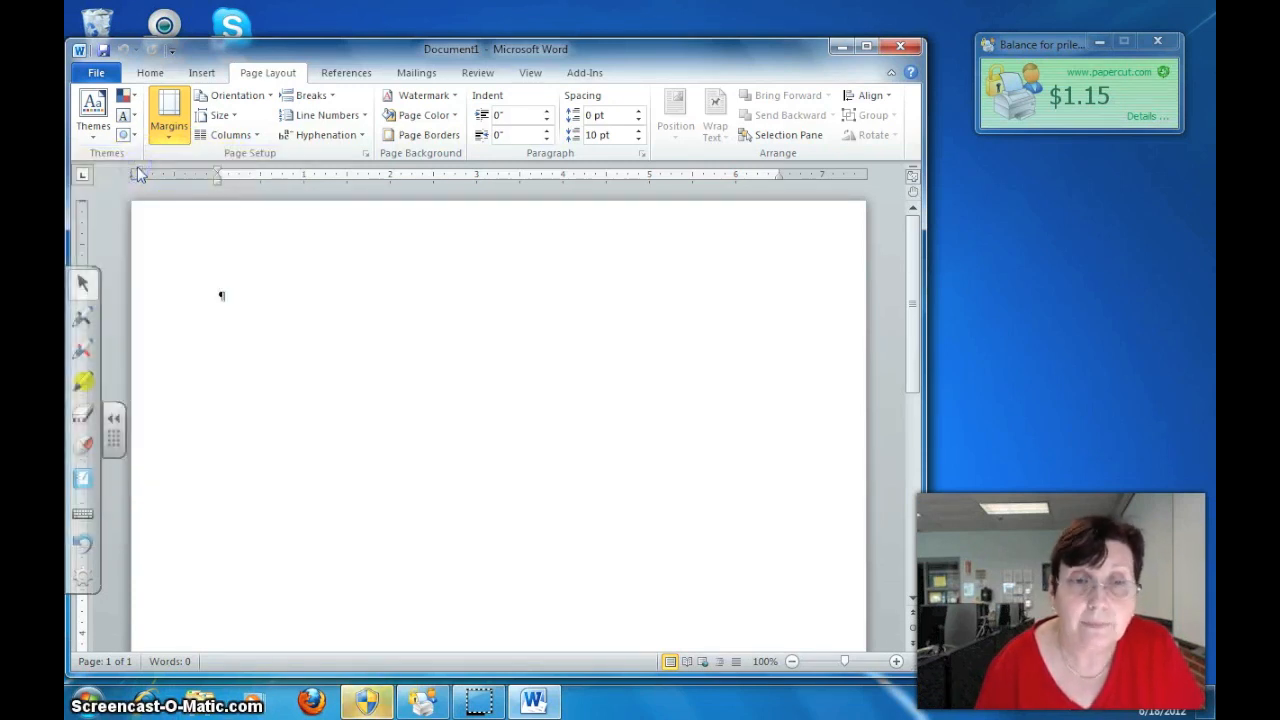
Modify the Normal style to use Times New Roman at 12 pt, for this document only
click(149, 73)
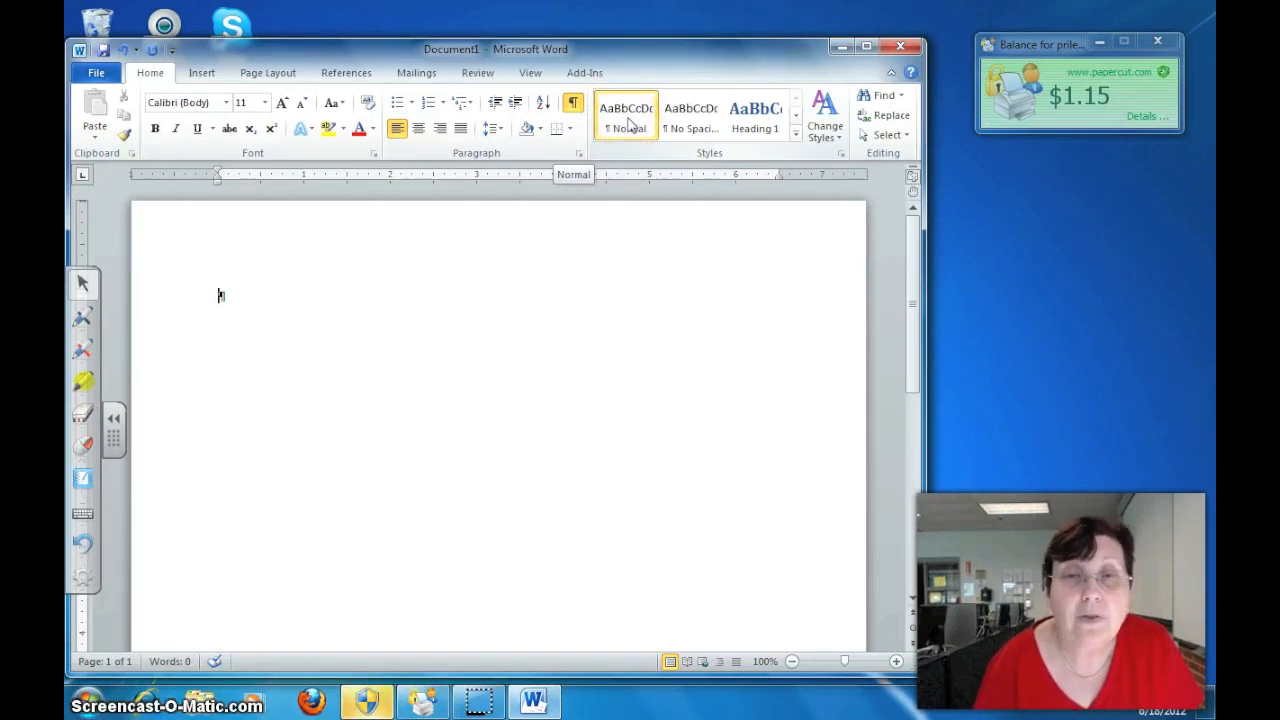
right_click(629, 121)
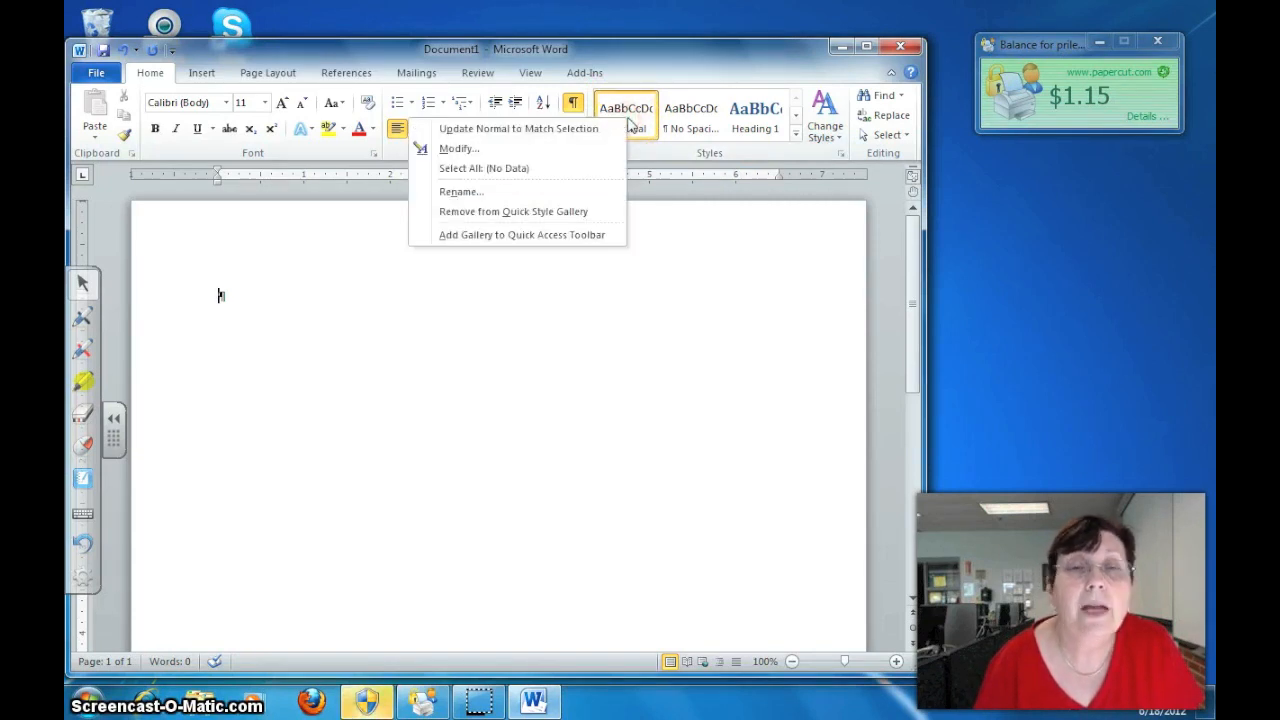
click(455, 150)
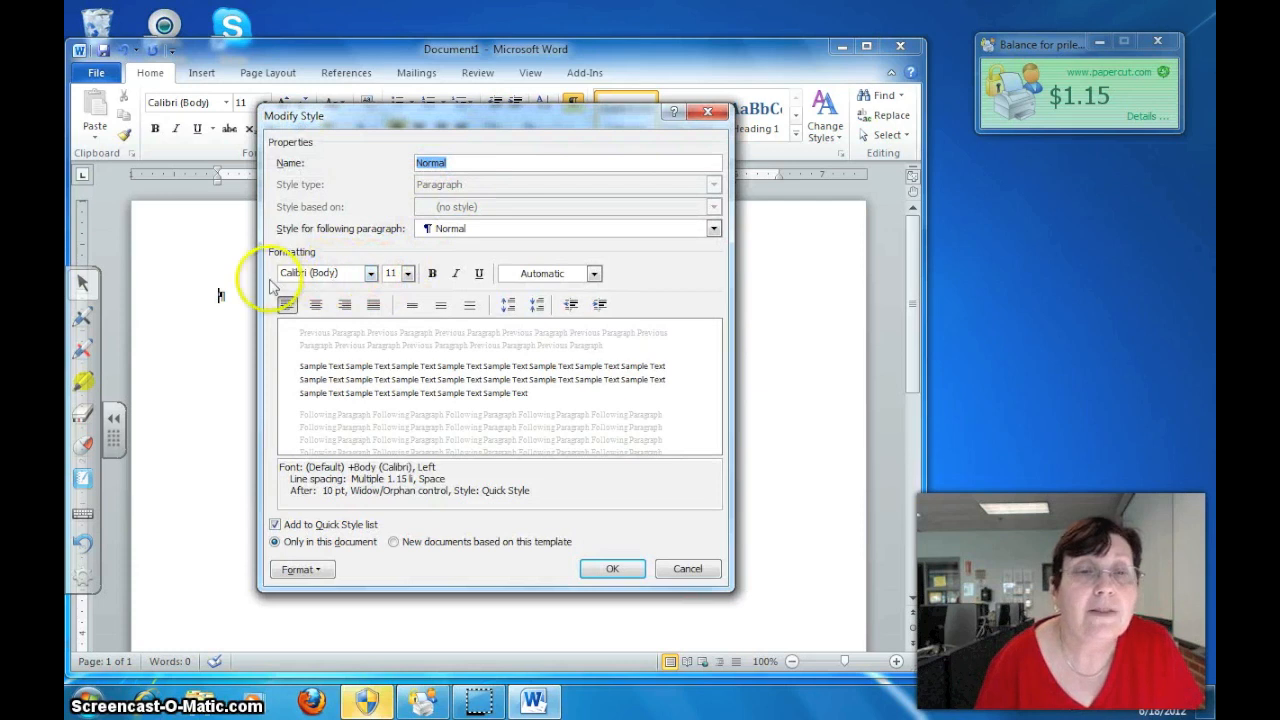
click(370, 274)
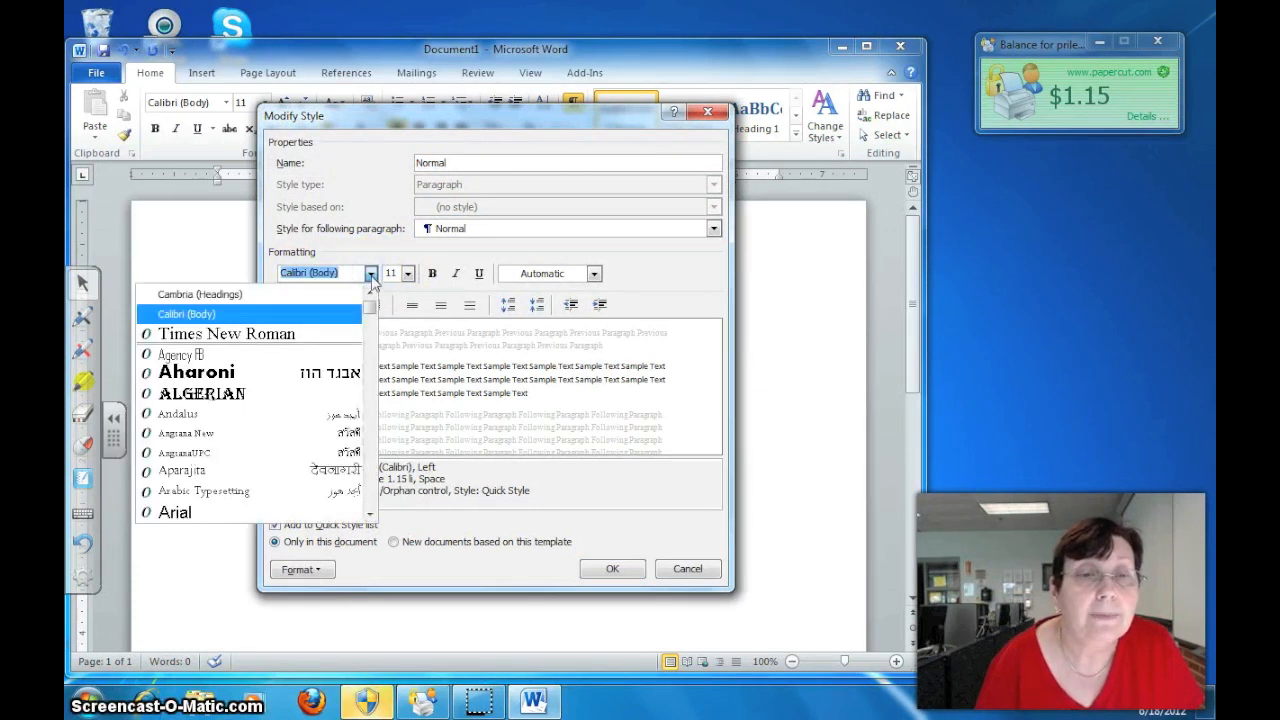
click(318, 334)
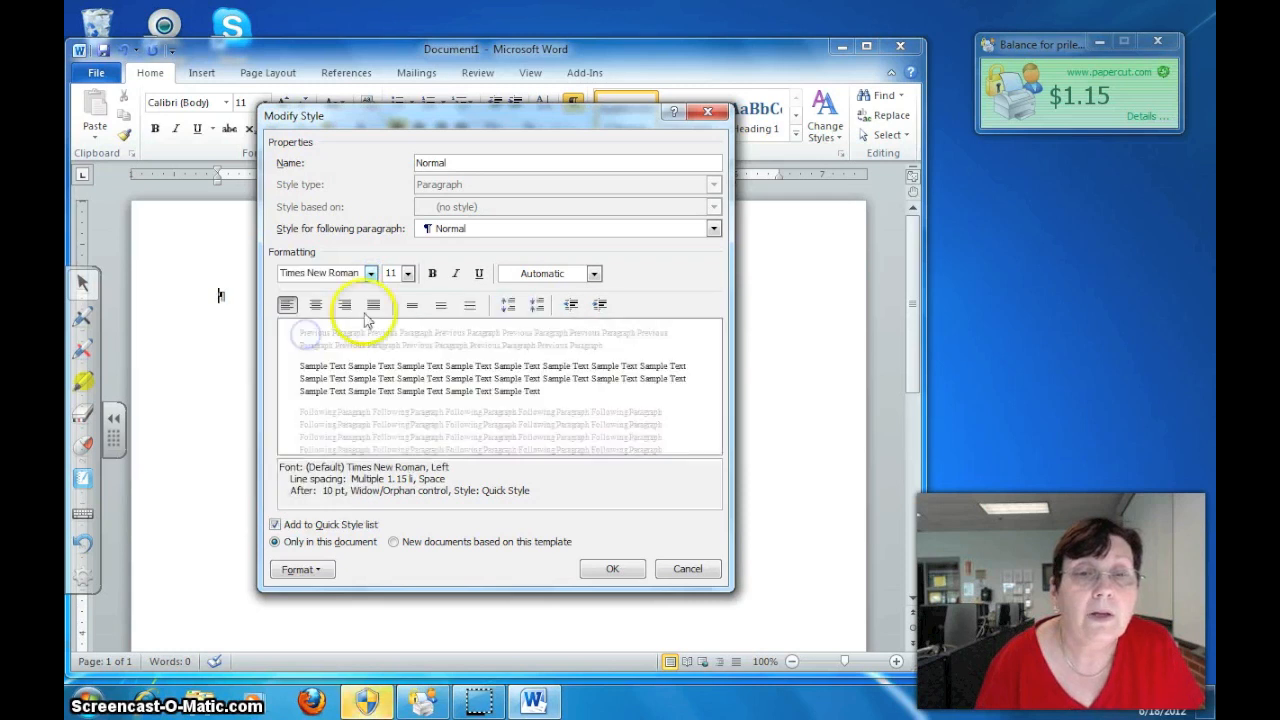
click(408, 273)
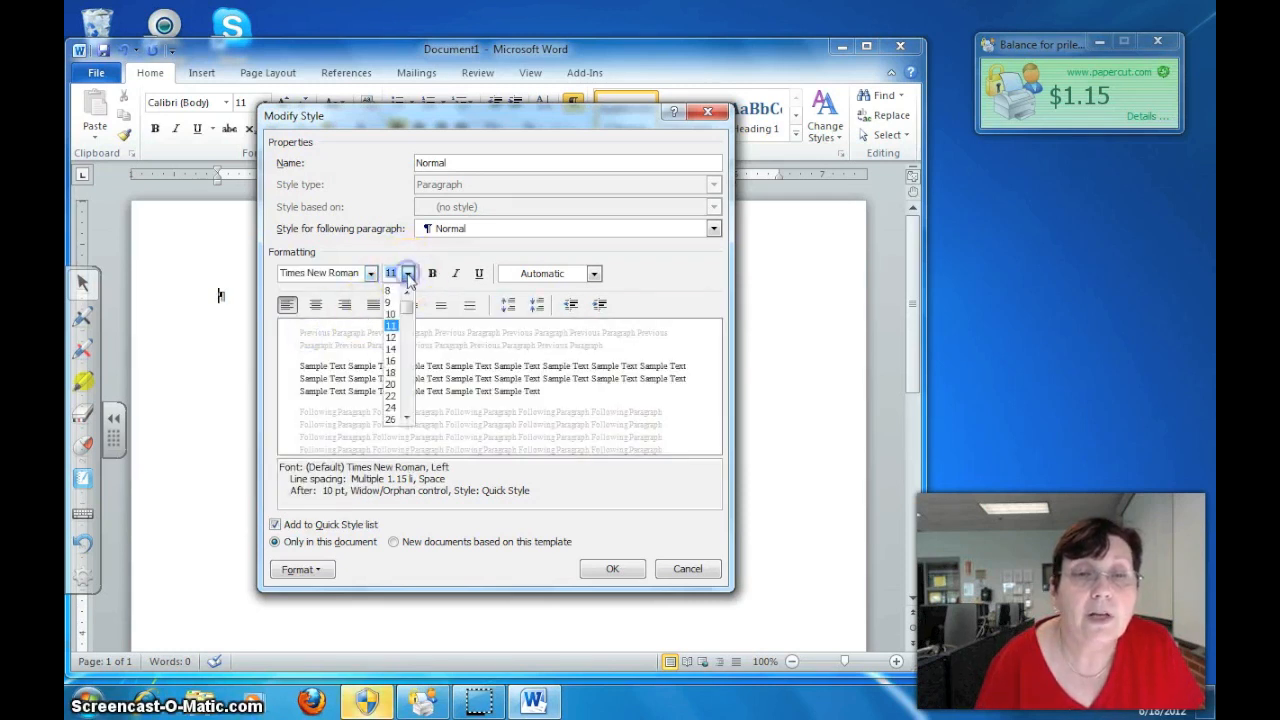
click(392, 337)
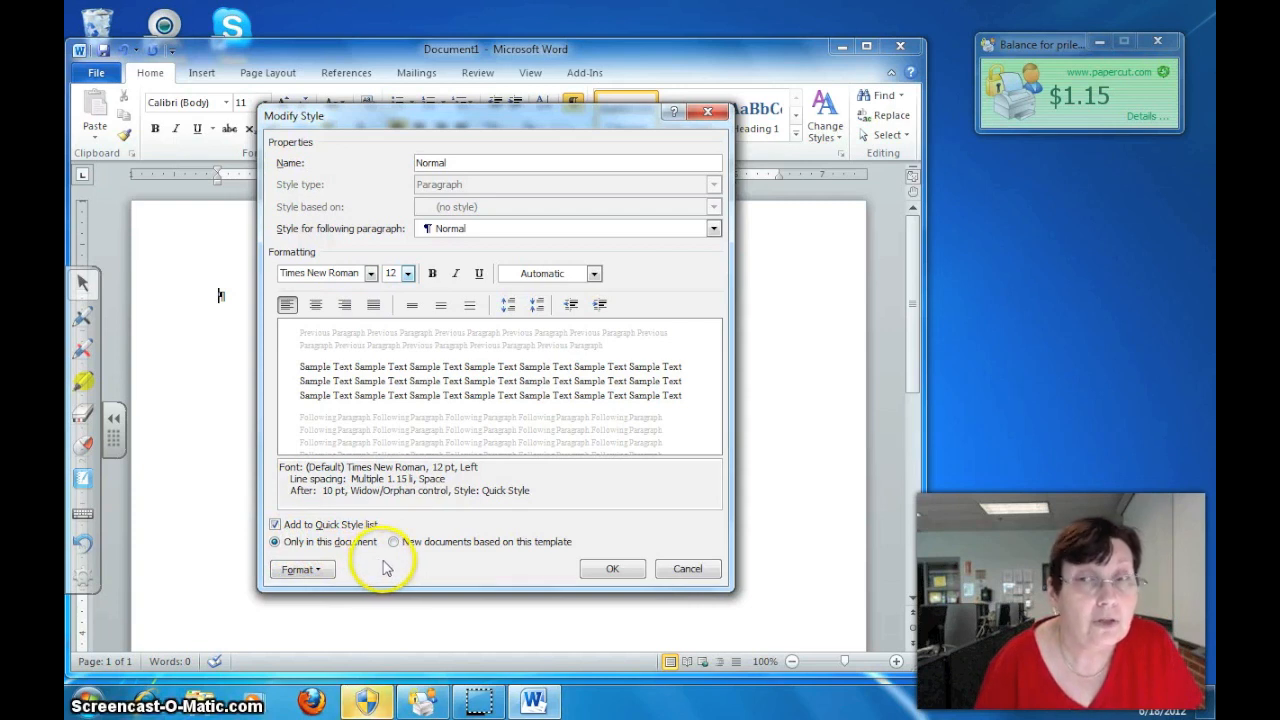
click(612, 569)
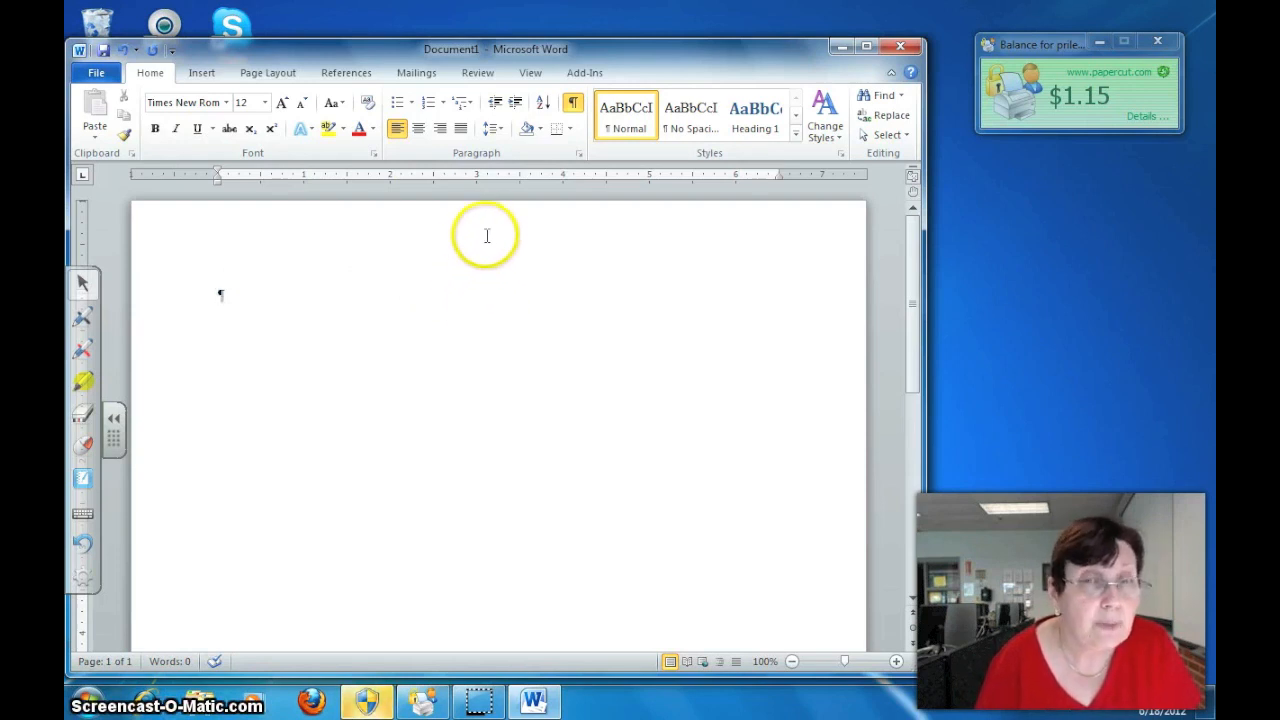
Set the empty body paragraph's line spacing to 2.0 and remove the space after the paragraph
click(503, 133)
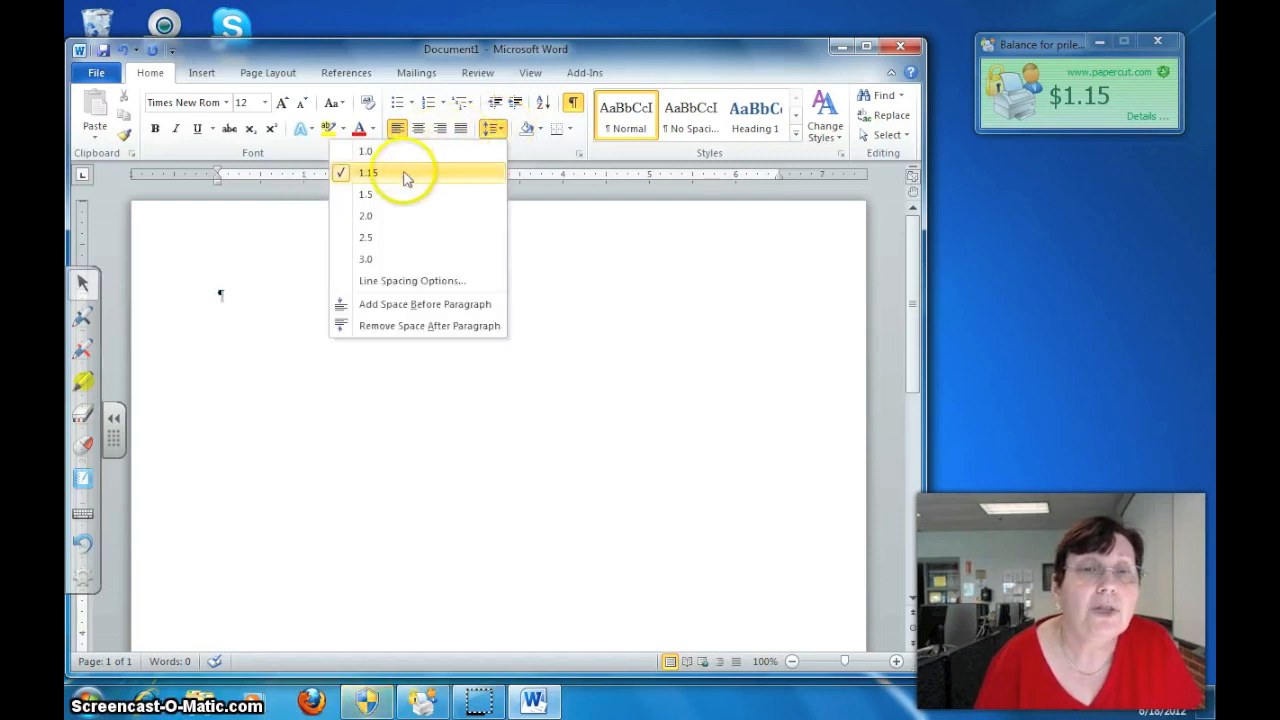
click(382, 217)
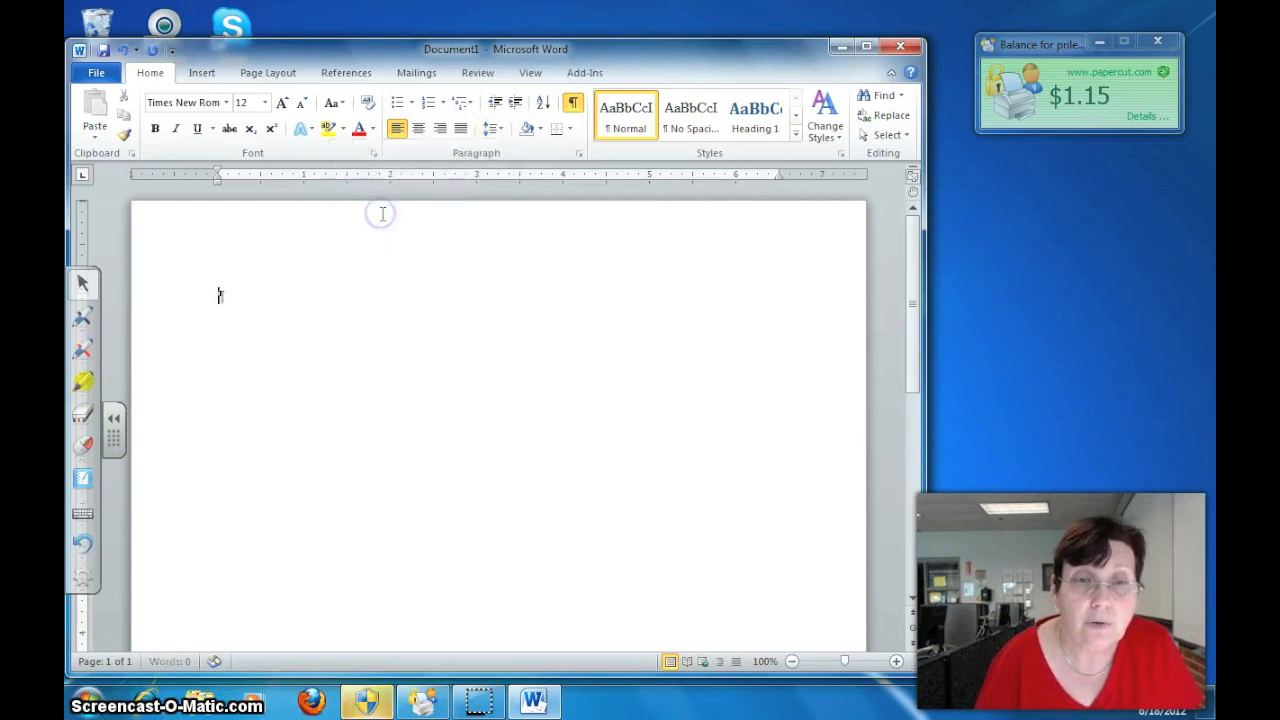
click(499, 133)
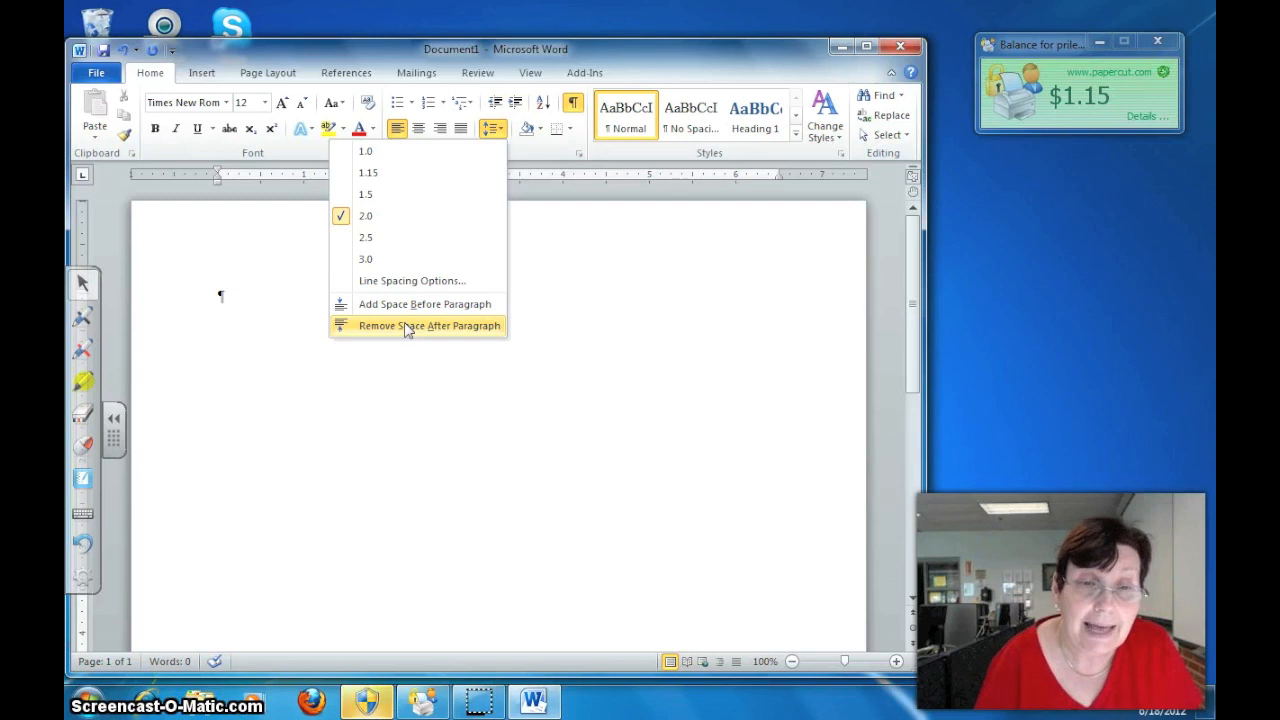
click(407, 326)
click(277, 329)
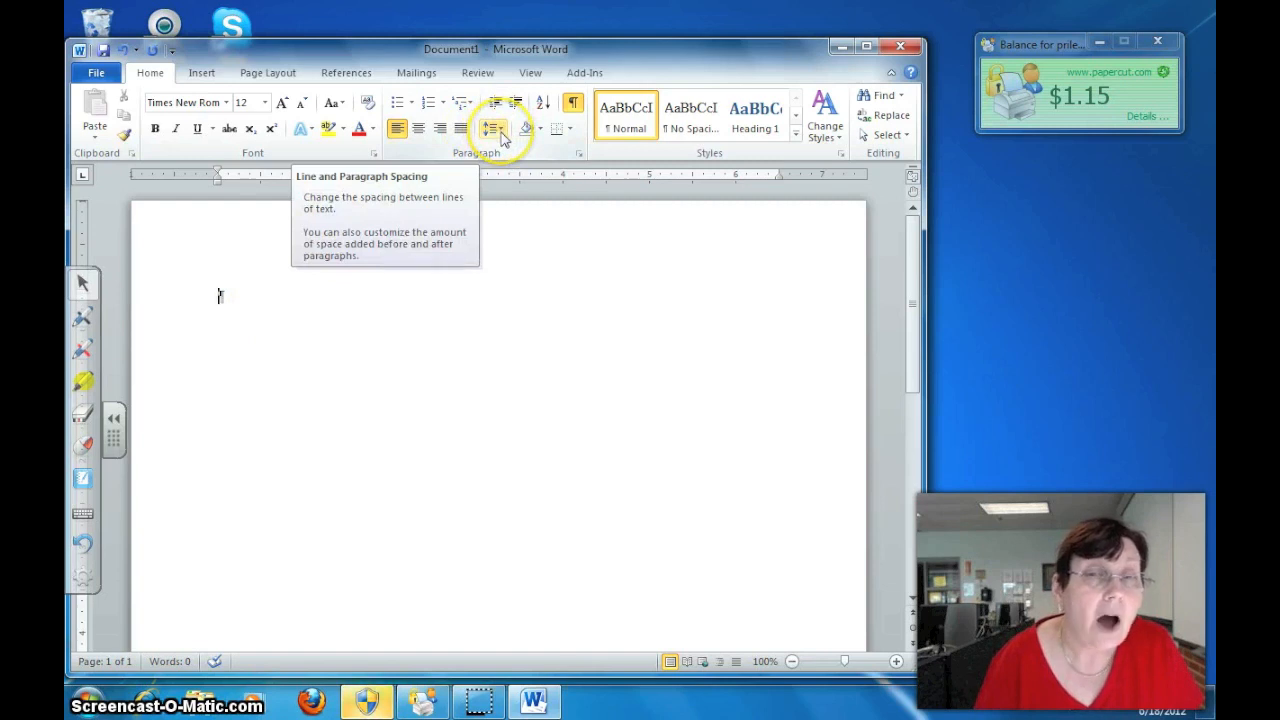
click(498, 130)
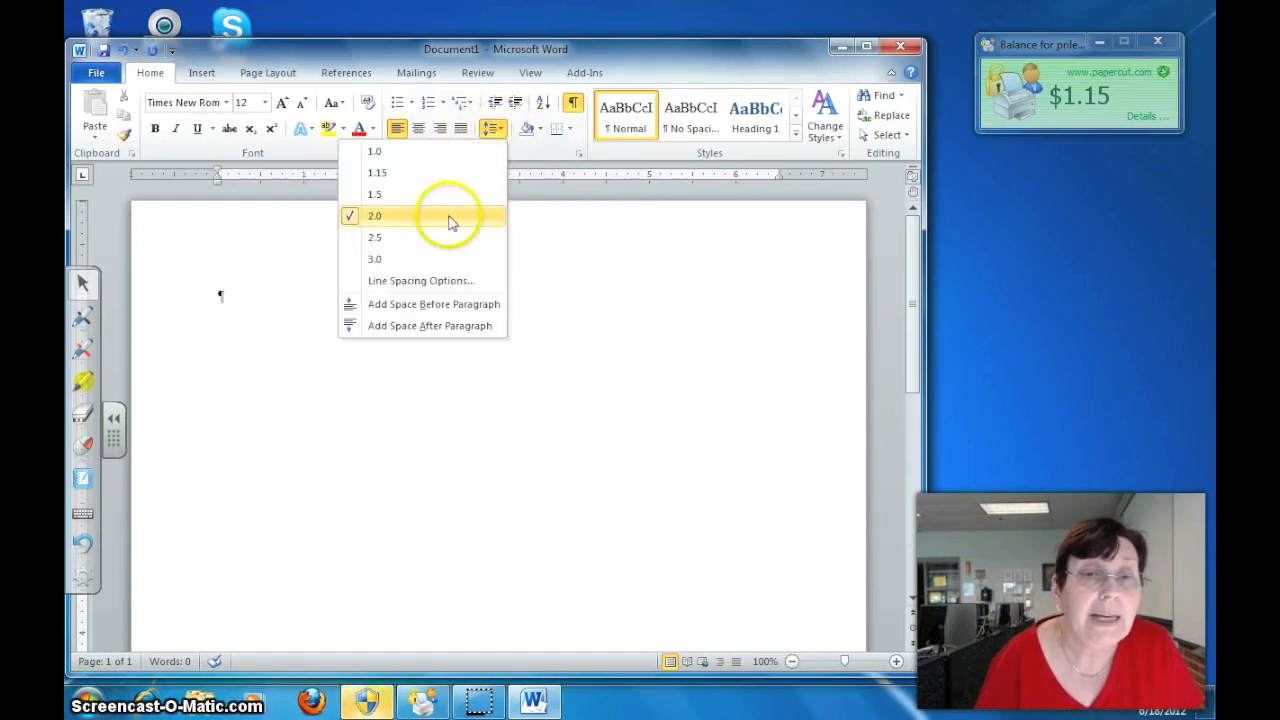
click(222, 298)
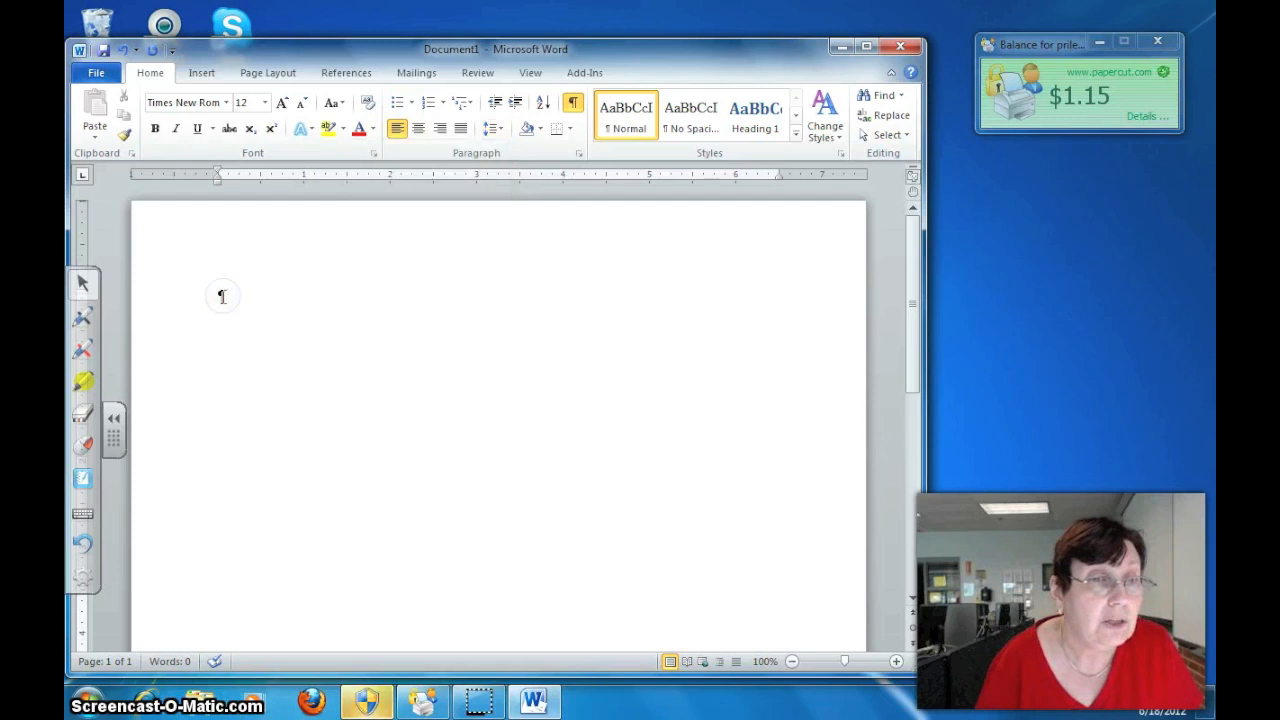
click(575, 105)
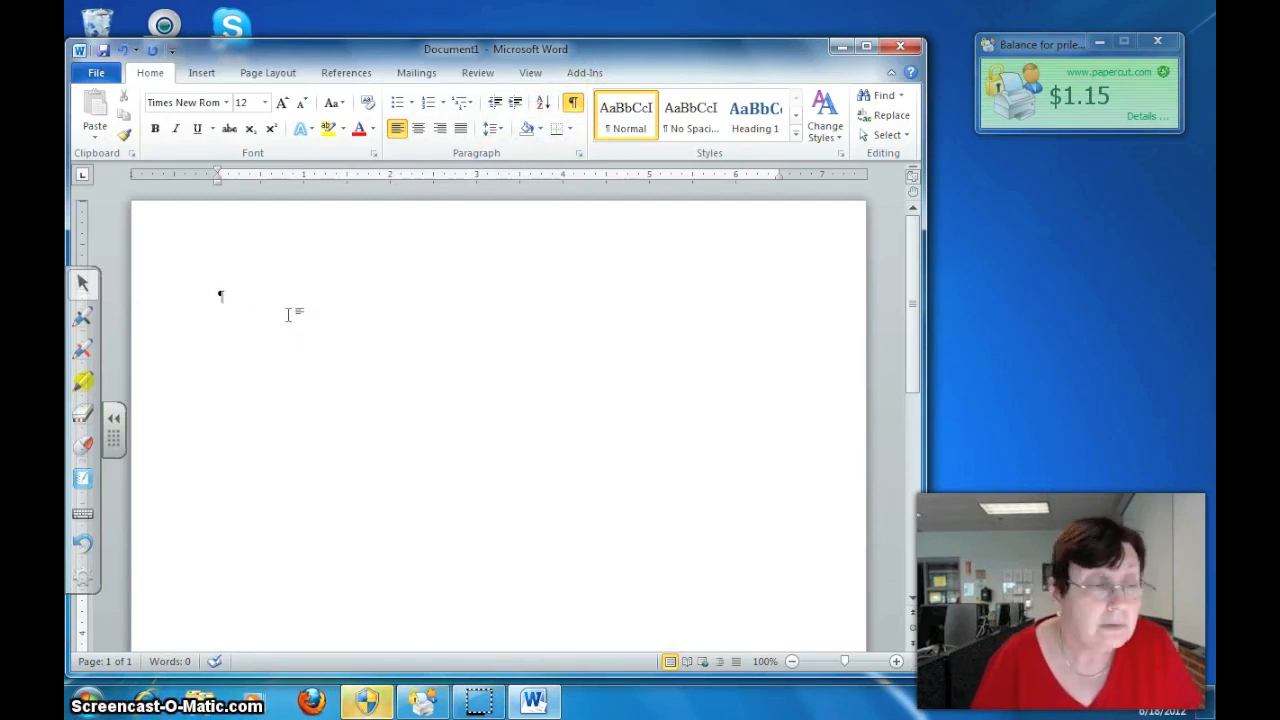
Open the page header, align it right and enter the student's last name followed by a space
click(498, 222)
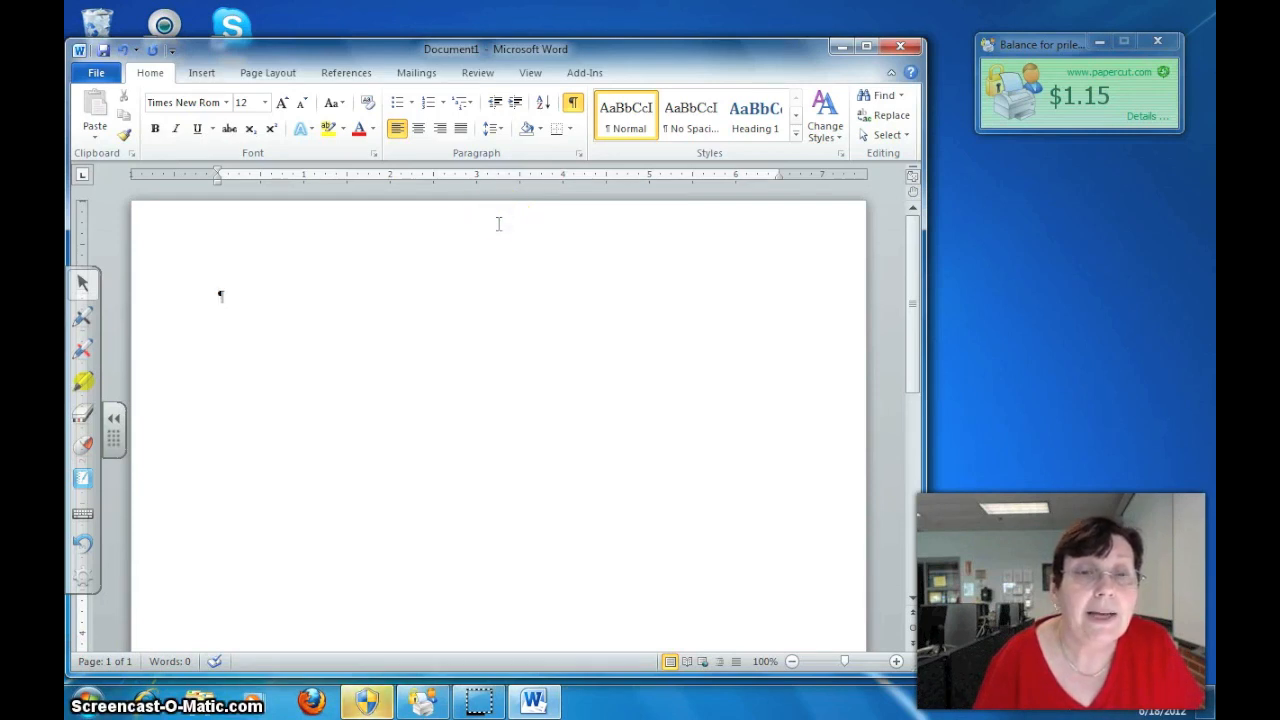
double_click(498, 223)
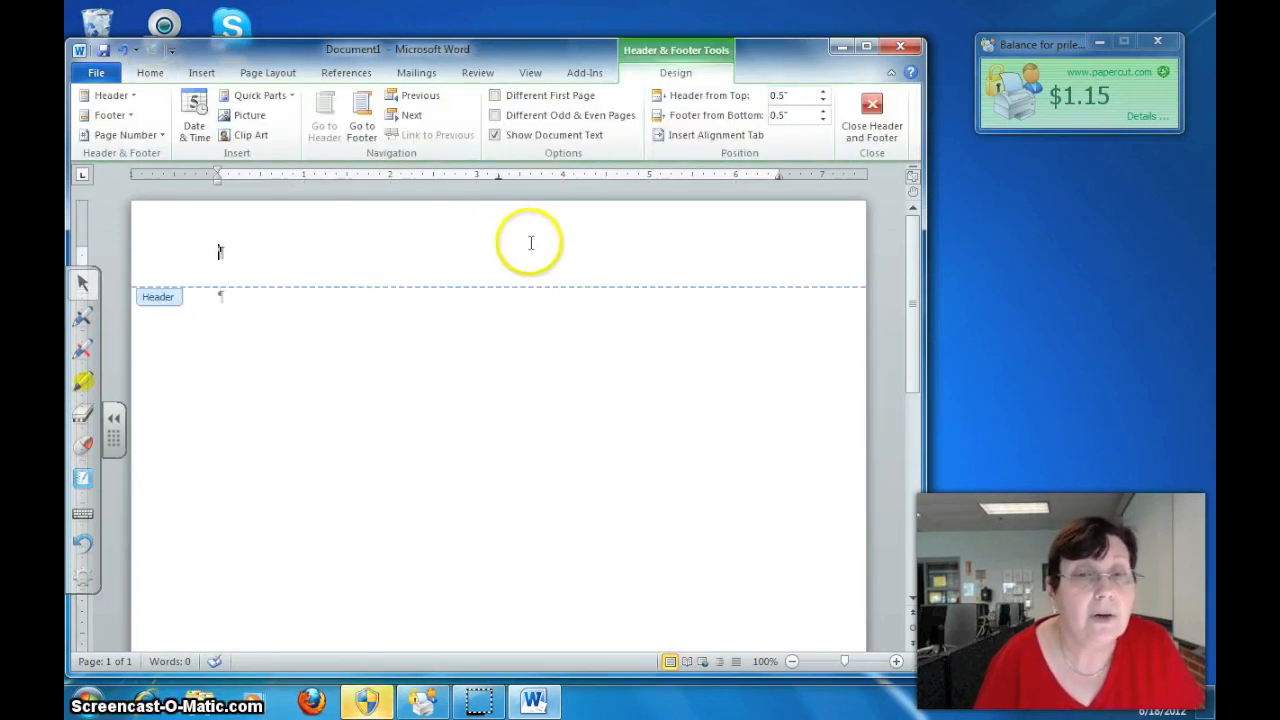
click(150, 73)
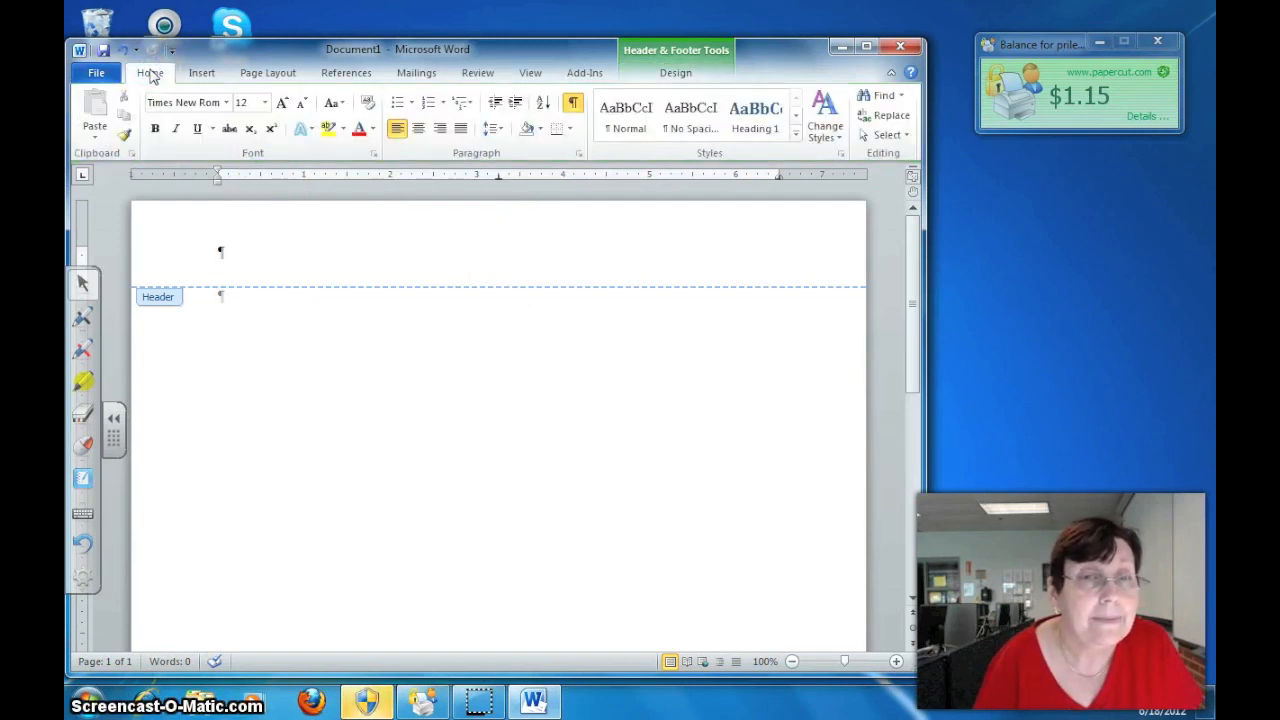
click(440, 129)
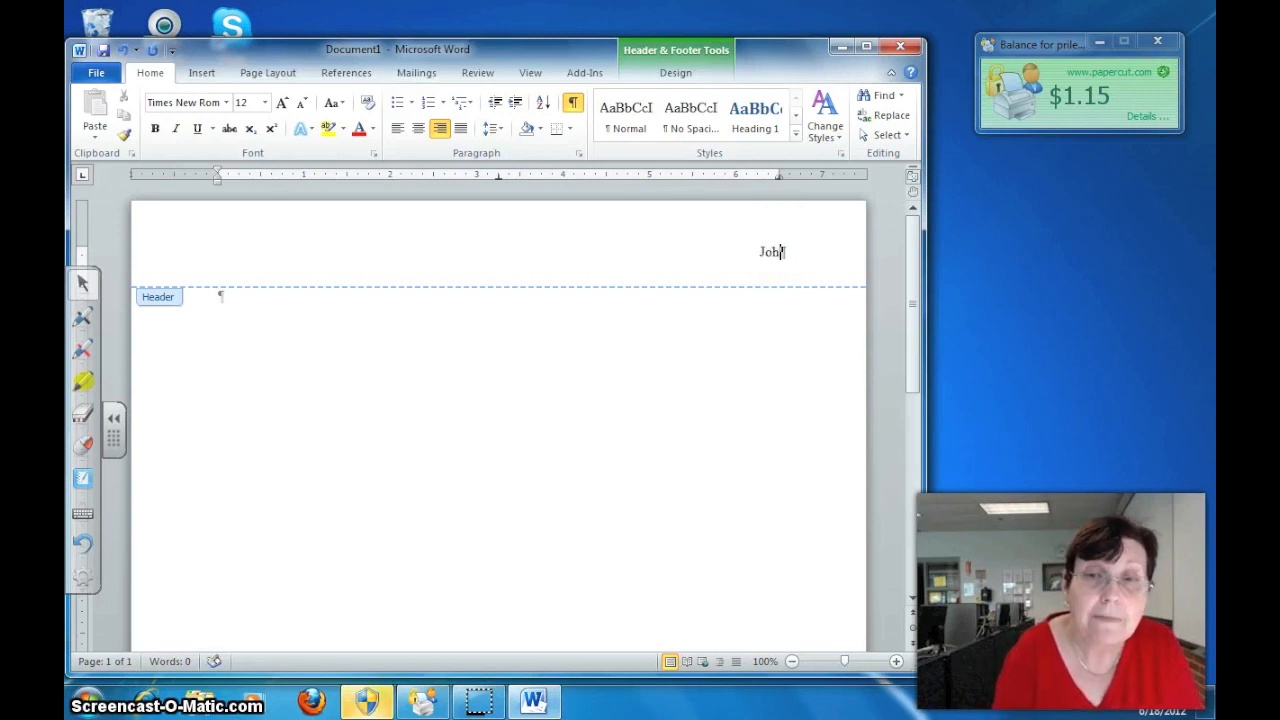
text(nson)
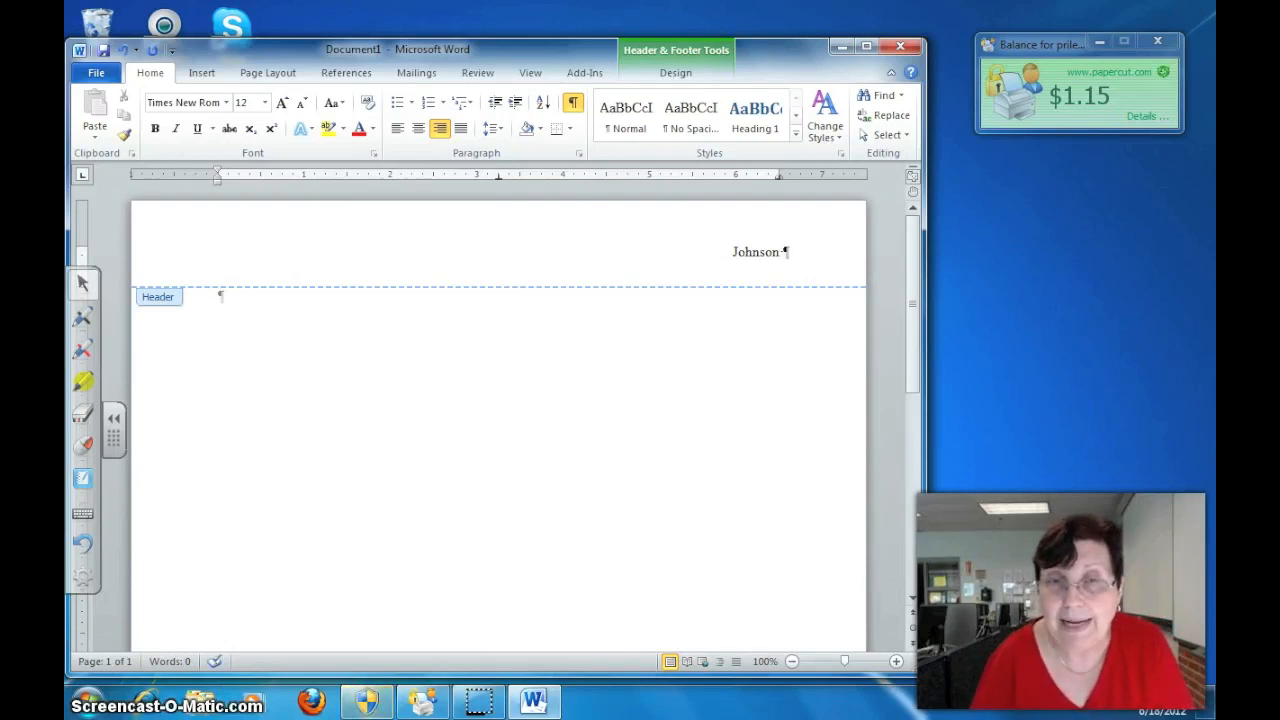
click(785, 232)
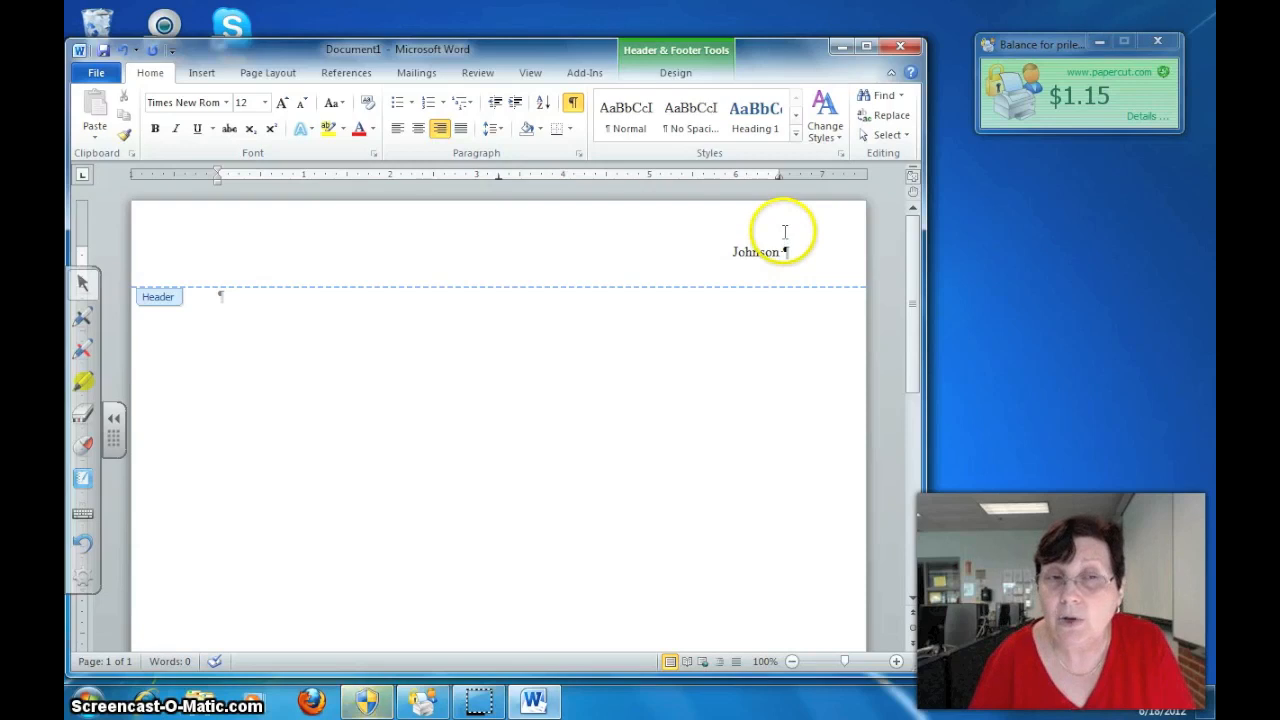
Insert a Plain Number page number at the current position after the last name, and return to the document body
click(201, 75)
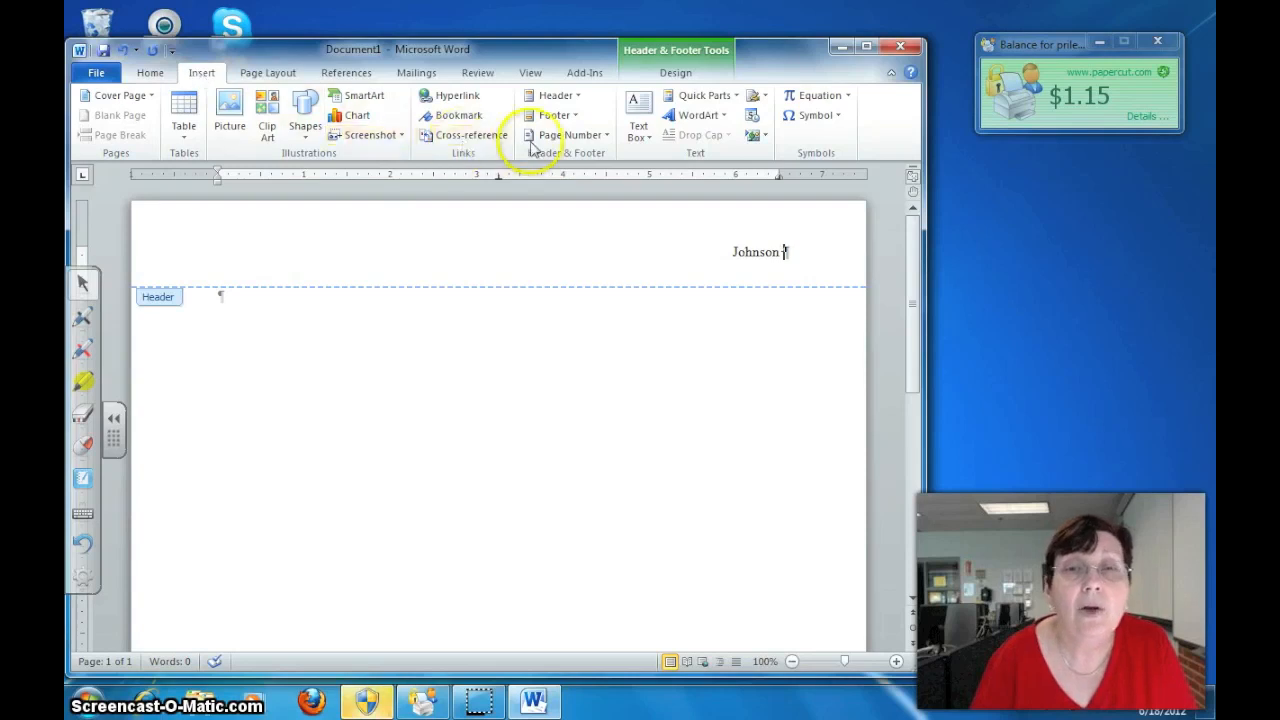
click(605, 136)
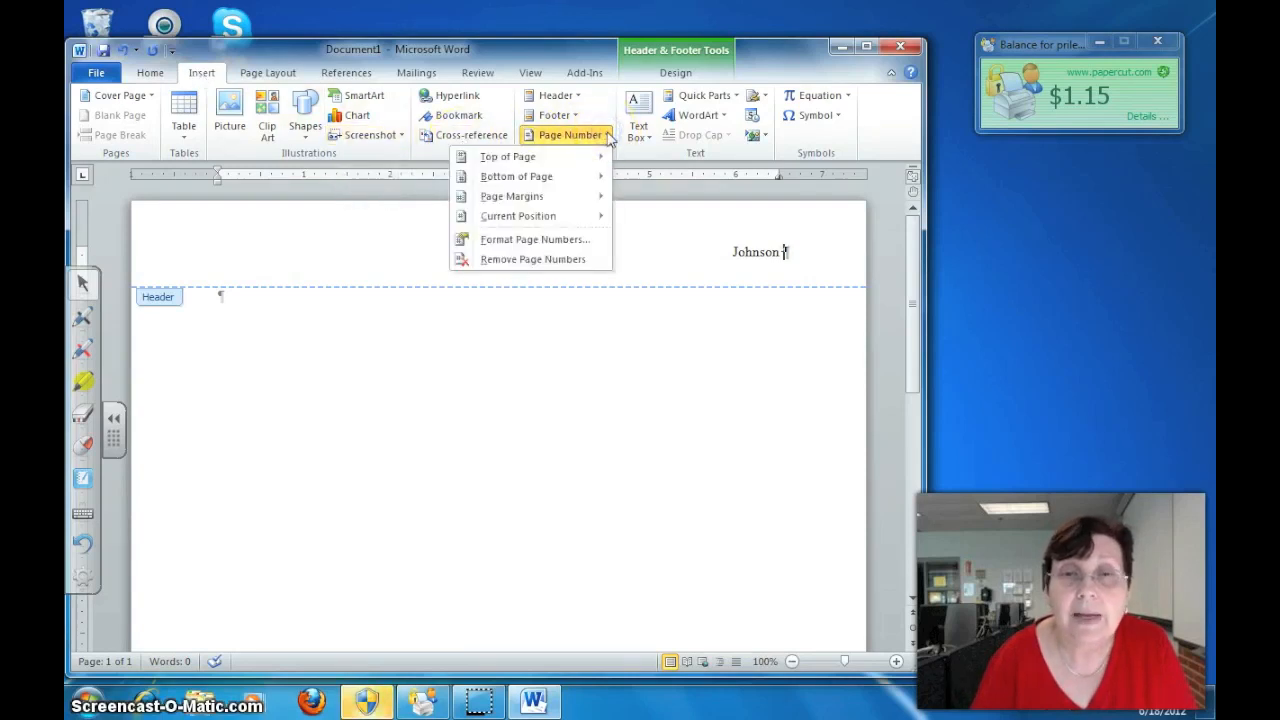
click(560, 217)
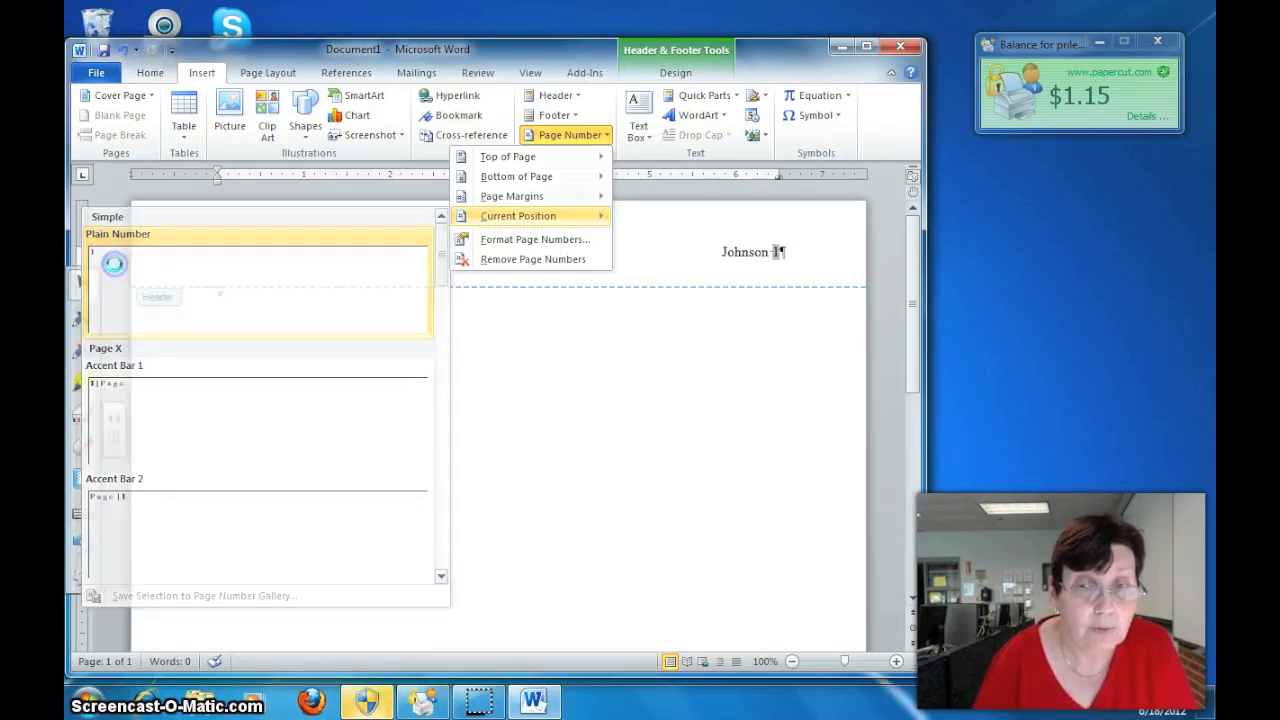
click(114, 268)
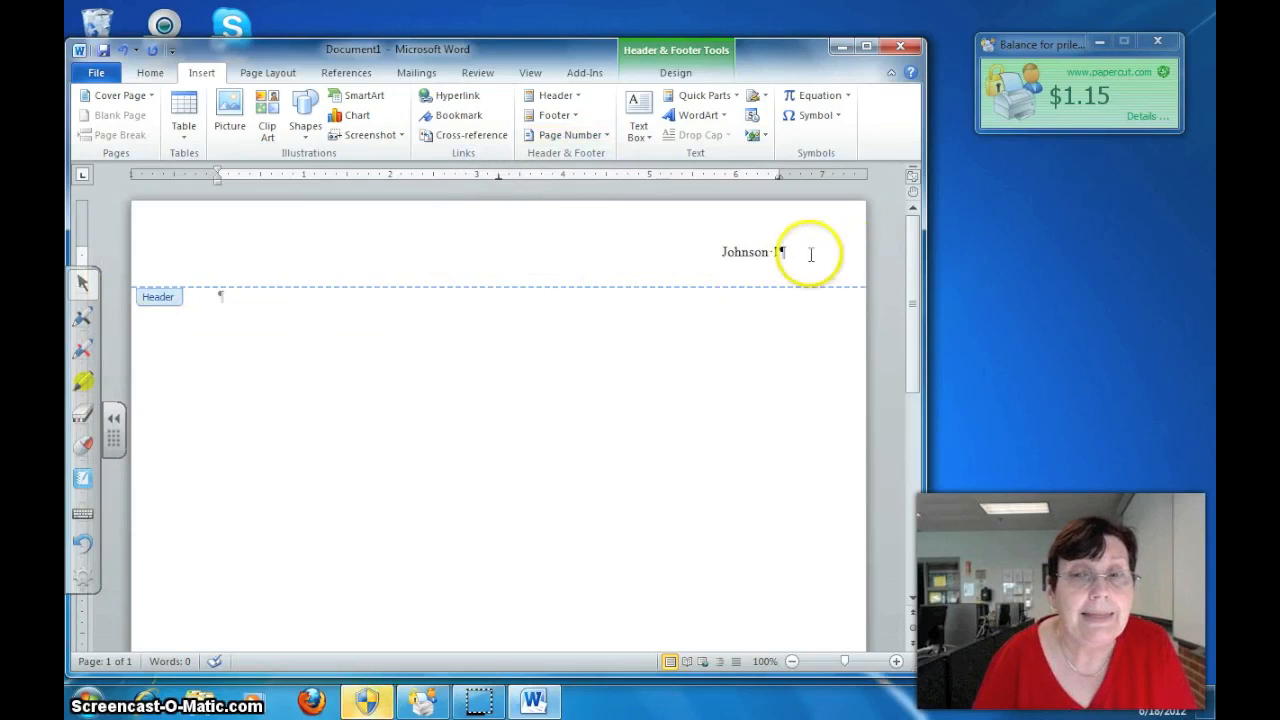
double_click(223, 300)
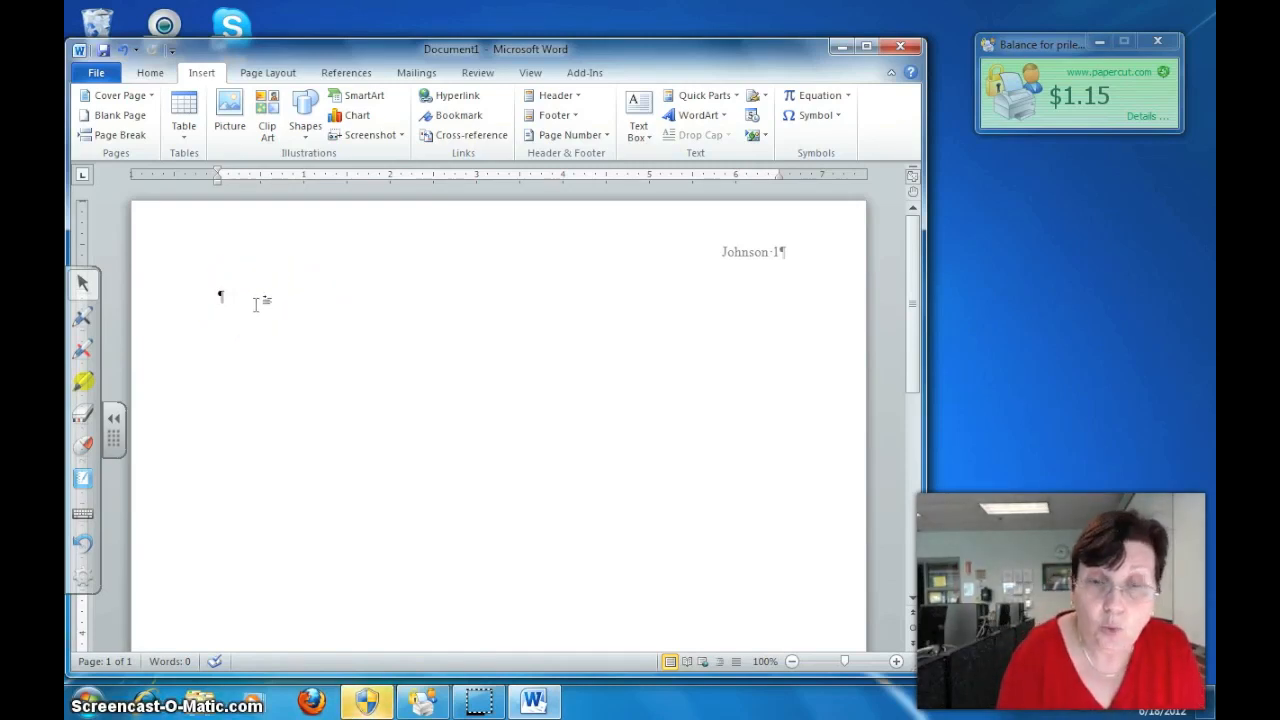
Enter the first two heading lines of the paper as "Your Name" and "Instructor's Name"
text(Your Name)
key(Return)
text(Instructo)
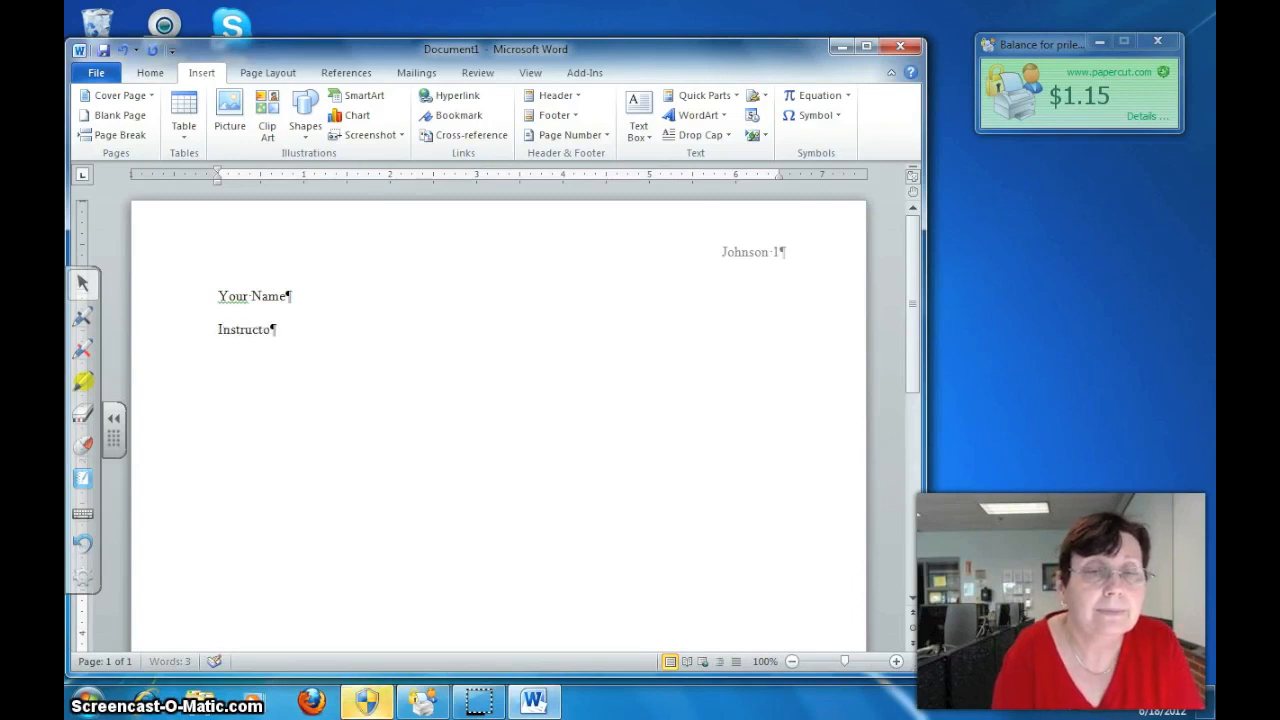
text(r’s)
key(BackSpace)
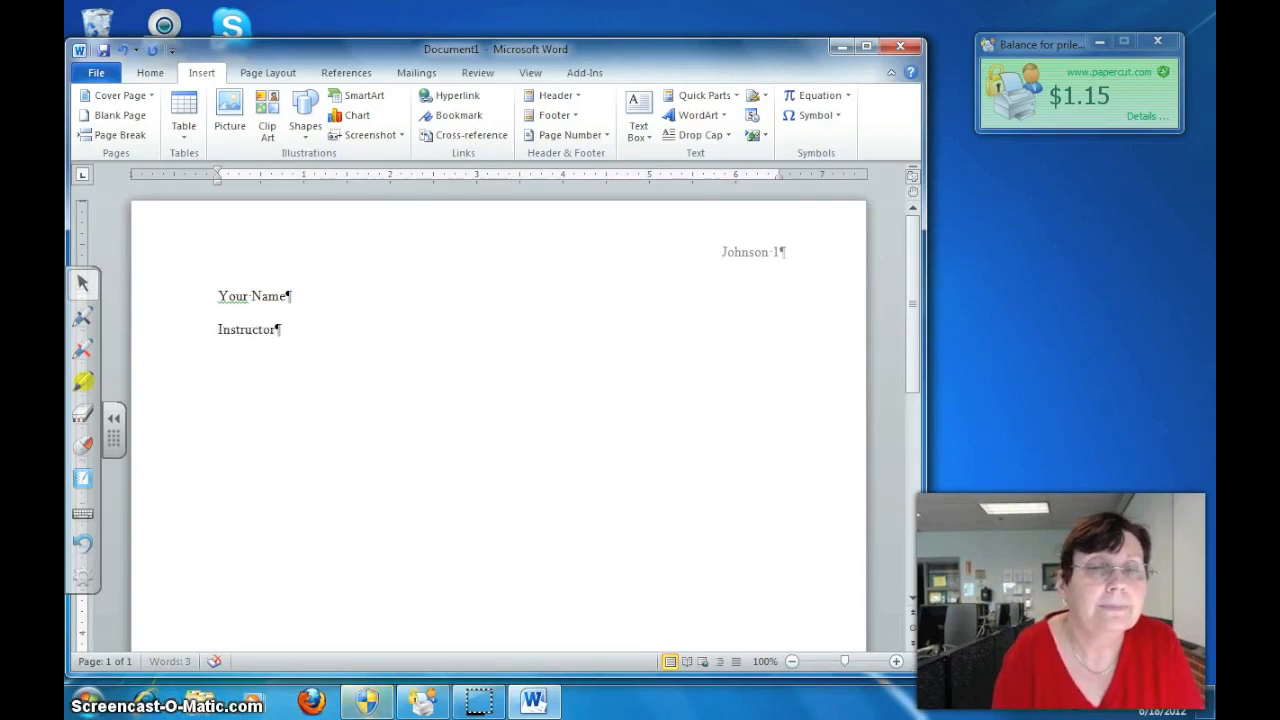
text('s N)
text(ame)
key(Return)
Add the heading lines "Subject" and "August 20, 2012" below the instructor line, and start a new paragraph
text(Subject)
key(Return)
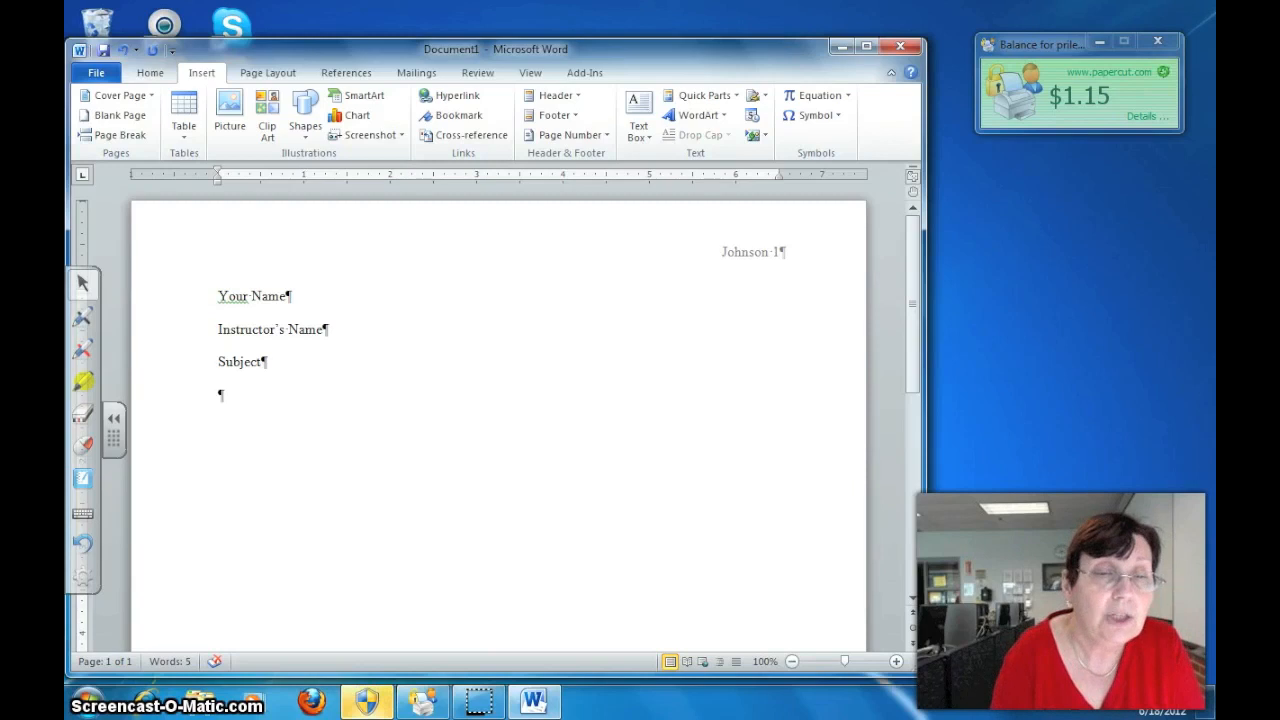
text(Aug)
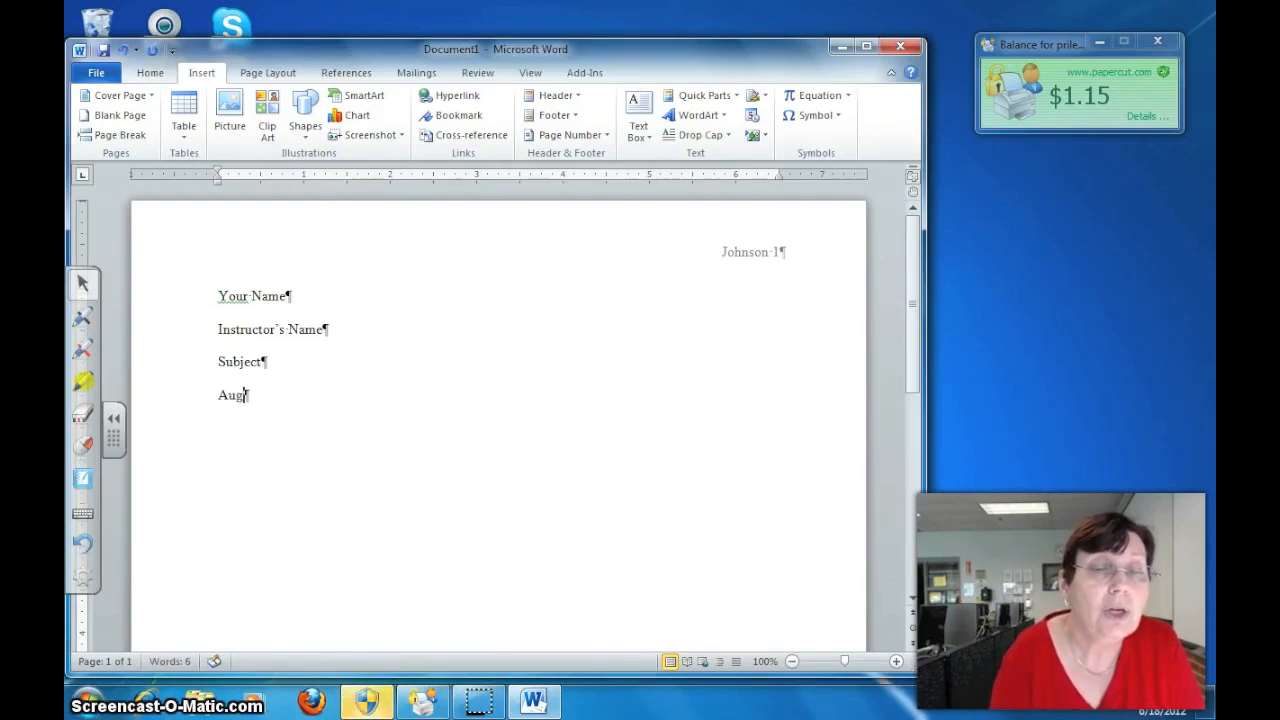
text(ust 20, 201)
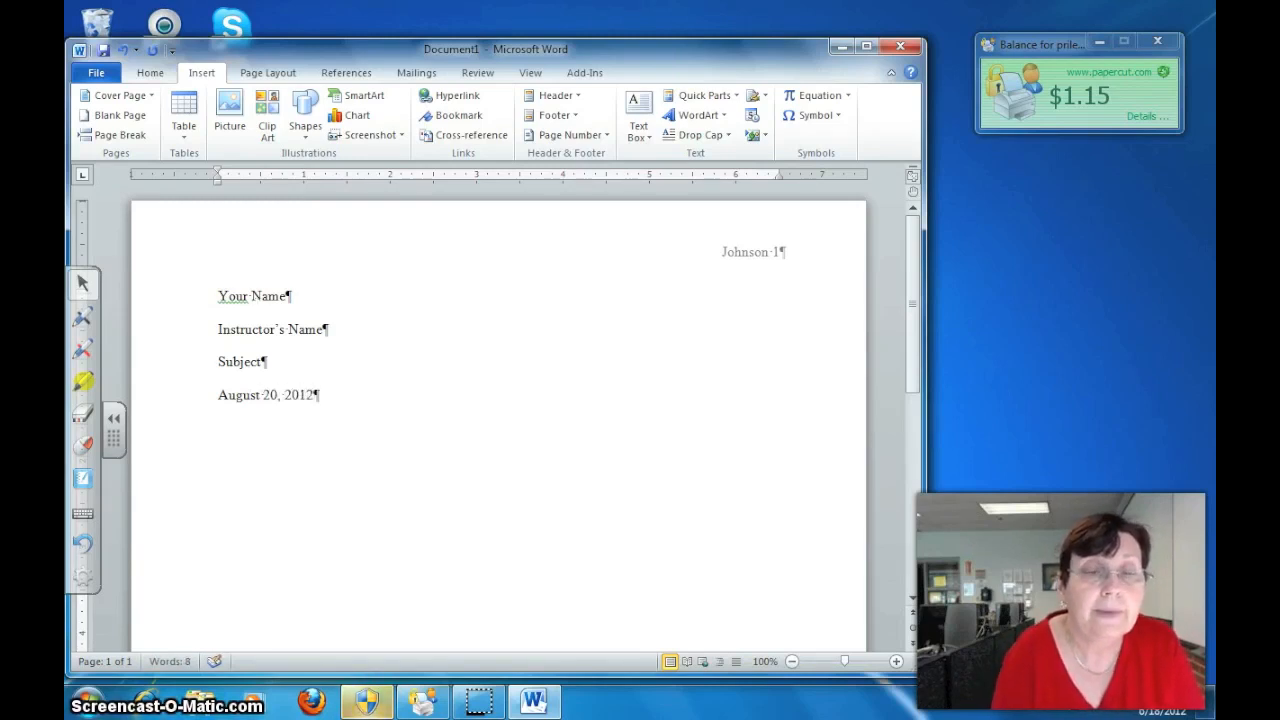
text(2)
key(Return)
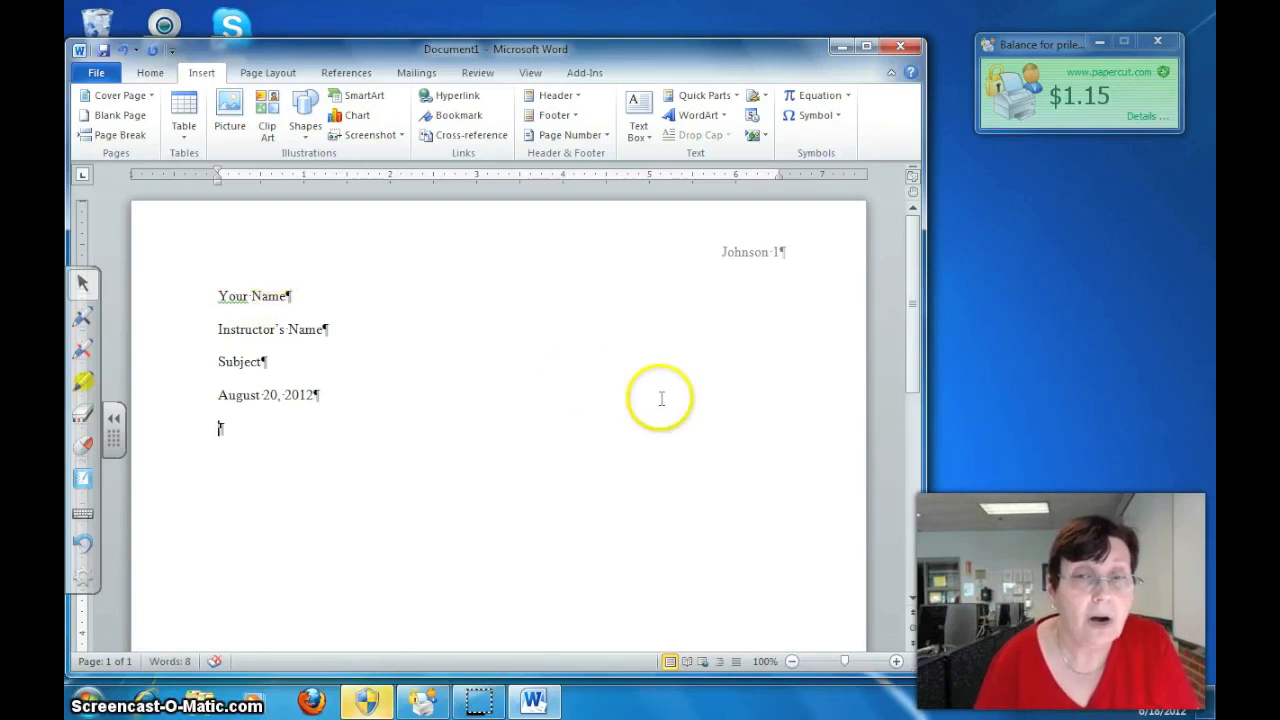
Center the empty paragraph below the date and enter the title "Can You Hear Me Now?"
click(150, 76)
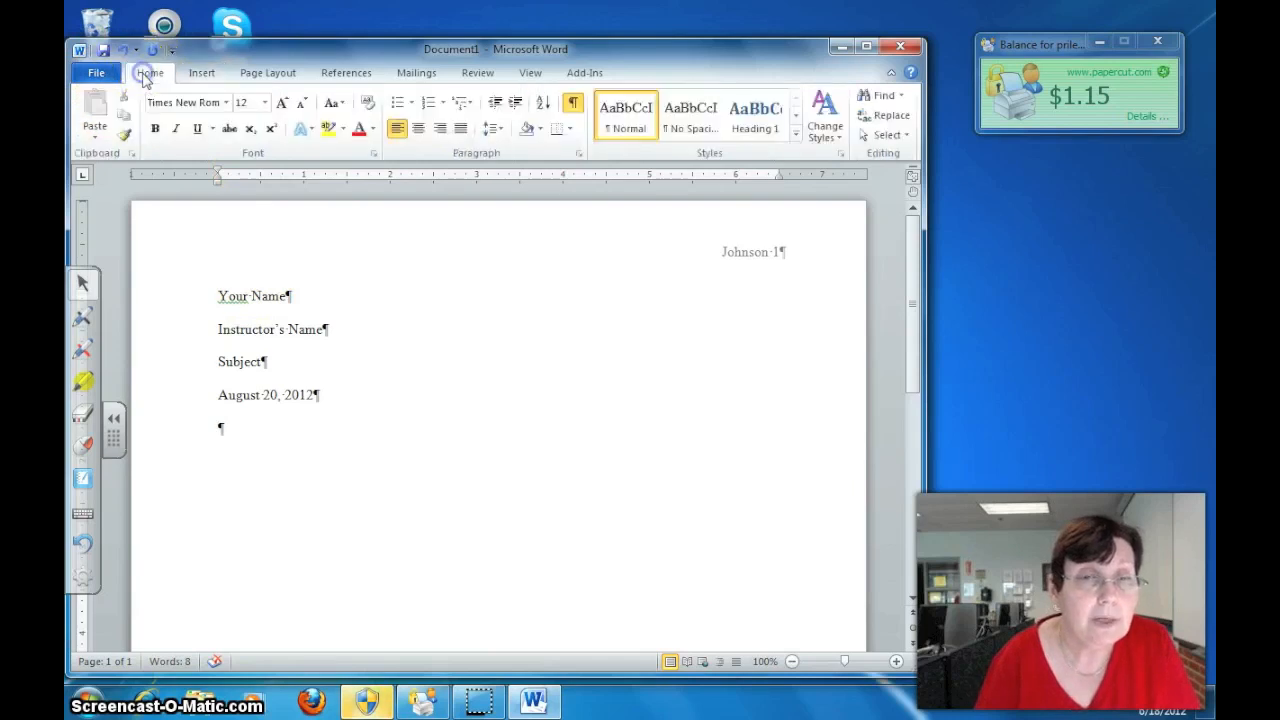
click(418, 131)
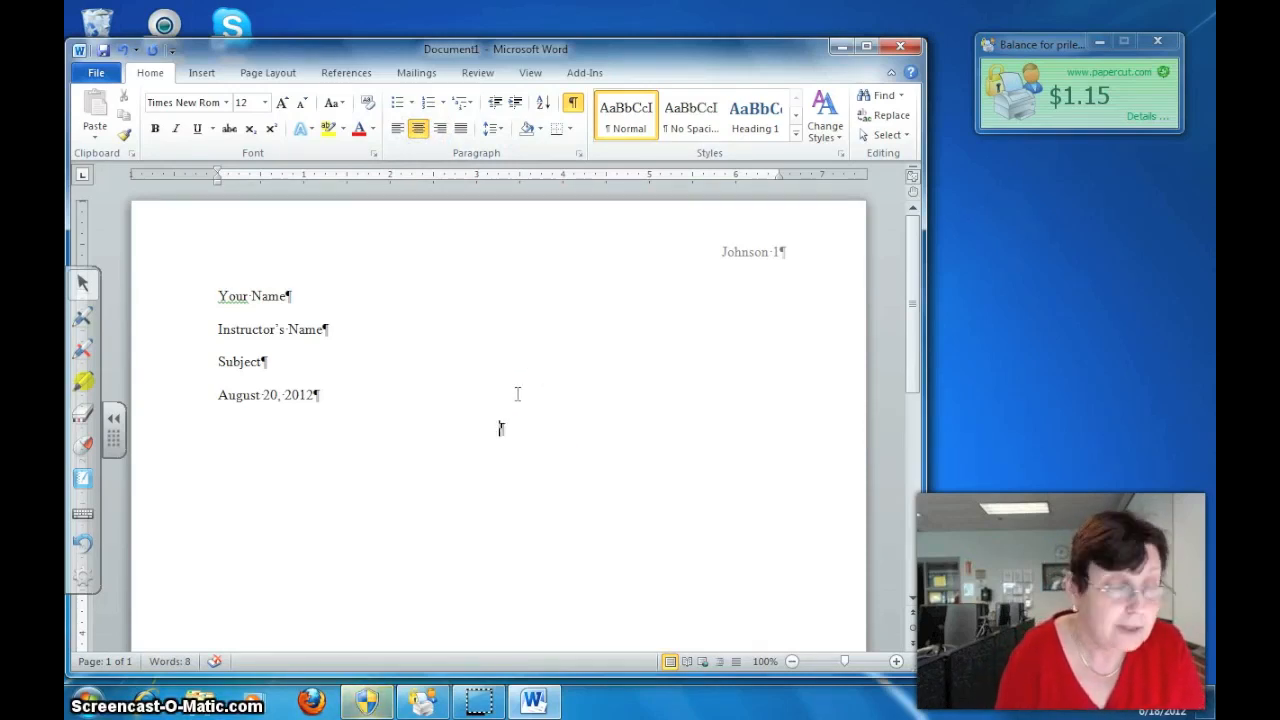
text(Can )
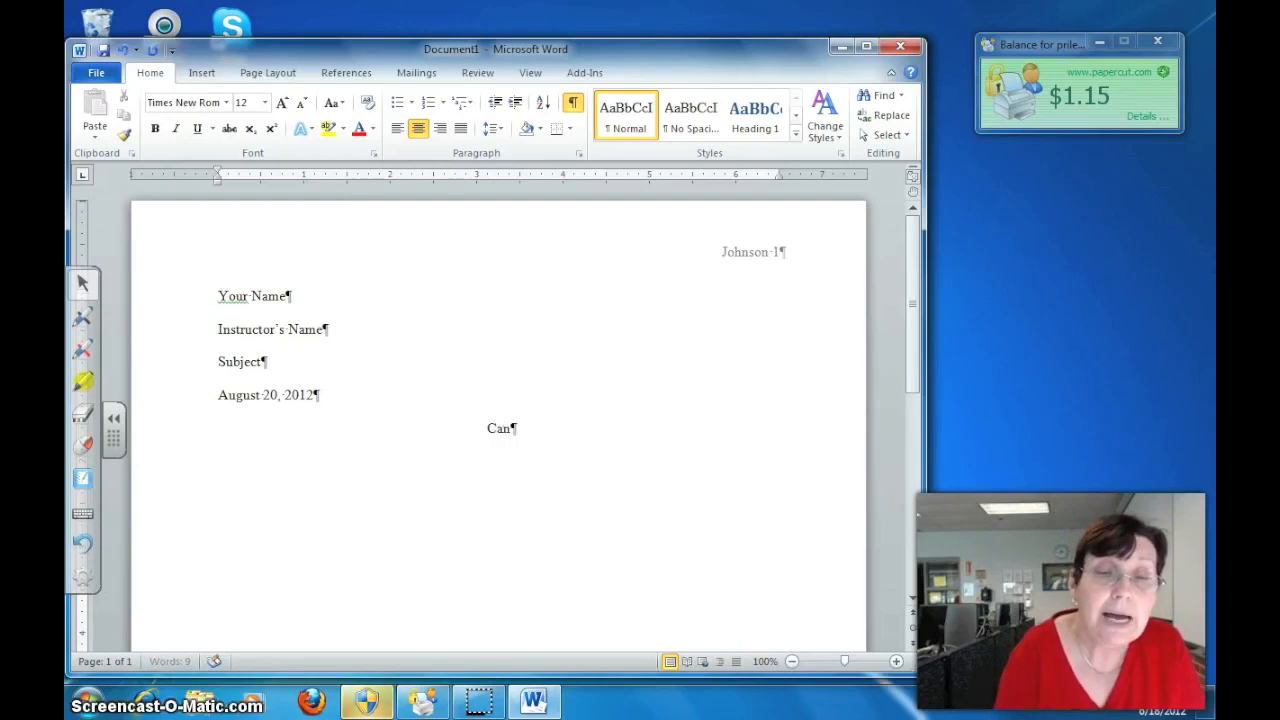
text(You Hear Me Now?)
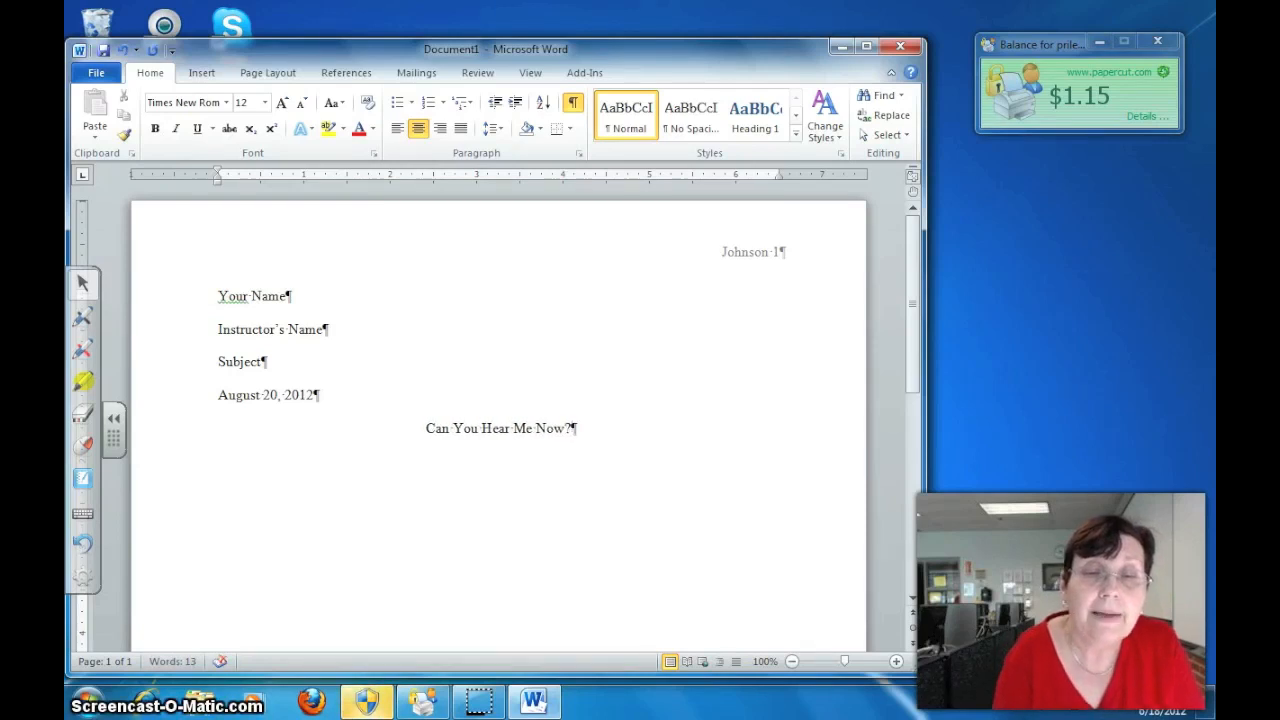
Add a left-aligned body paragraph with 0.5" first-line indent reading "How is a Nintendo Wii game console able to determine the location of a Wii Remote while a"
click(396, 129)
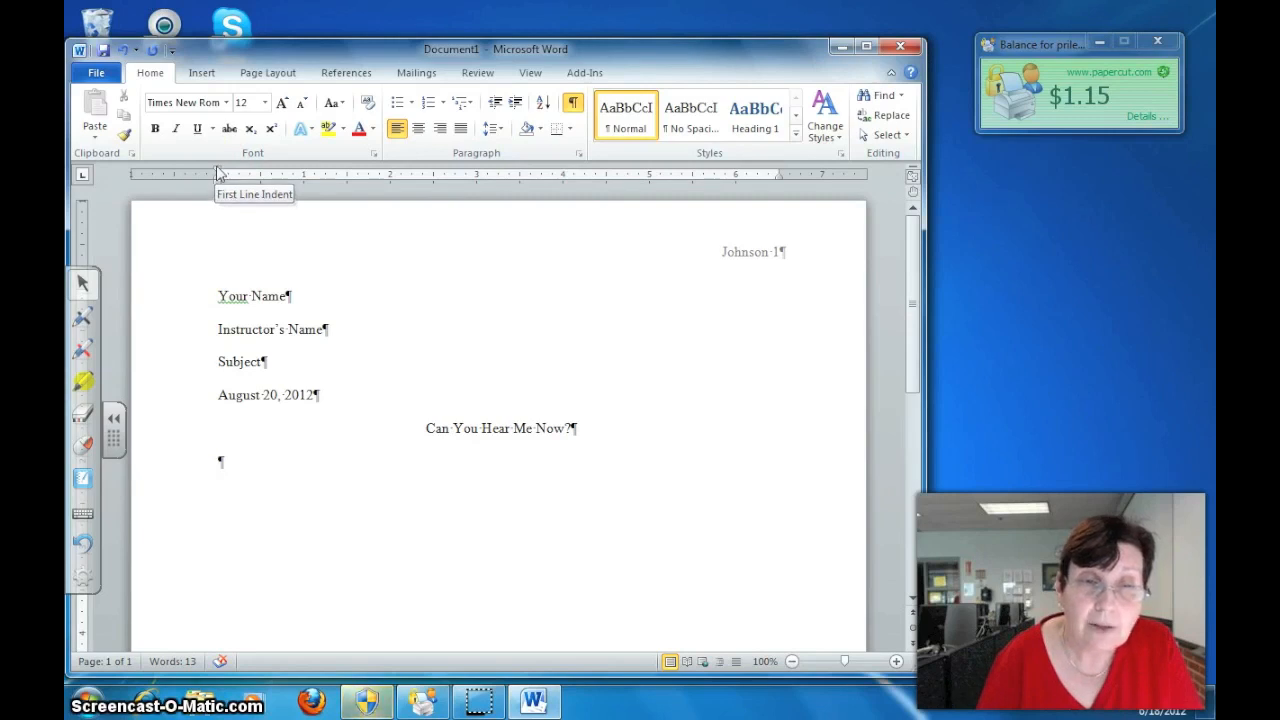
drag(218, 172, 259, 172)
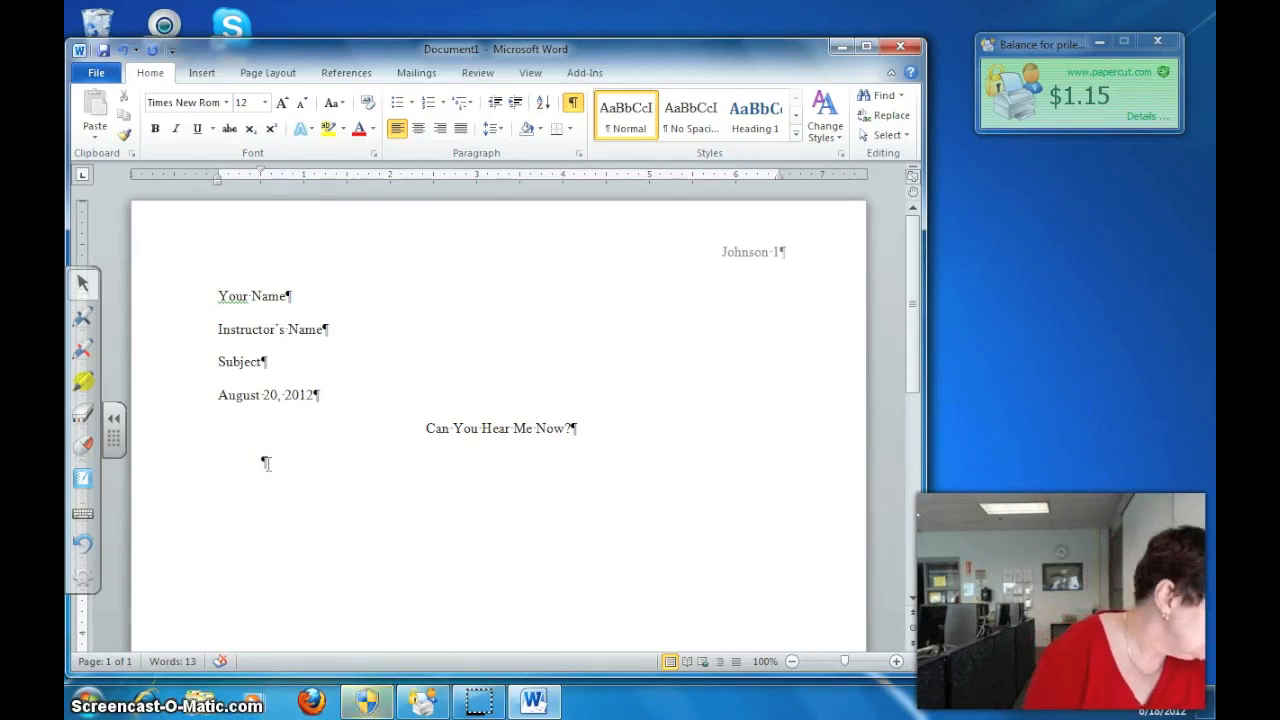
text(ow)
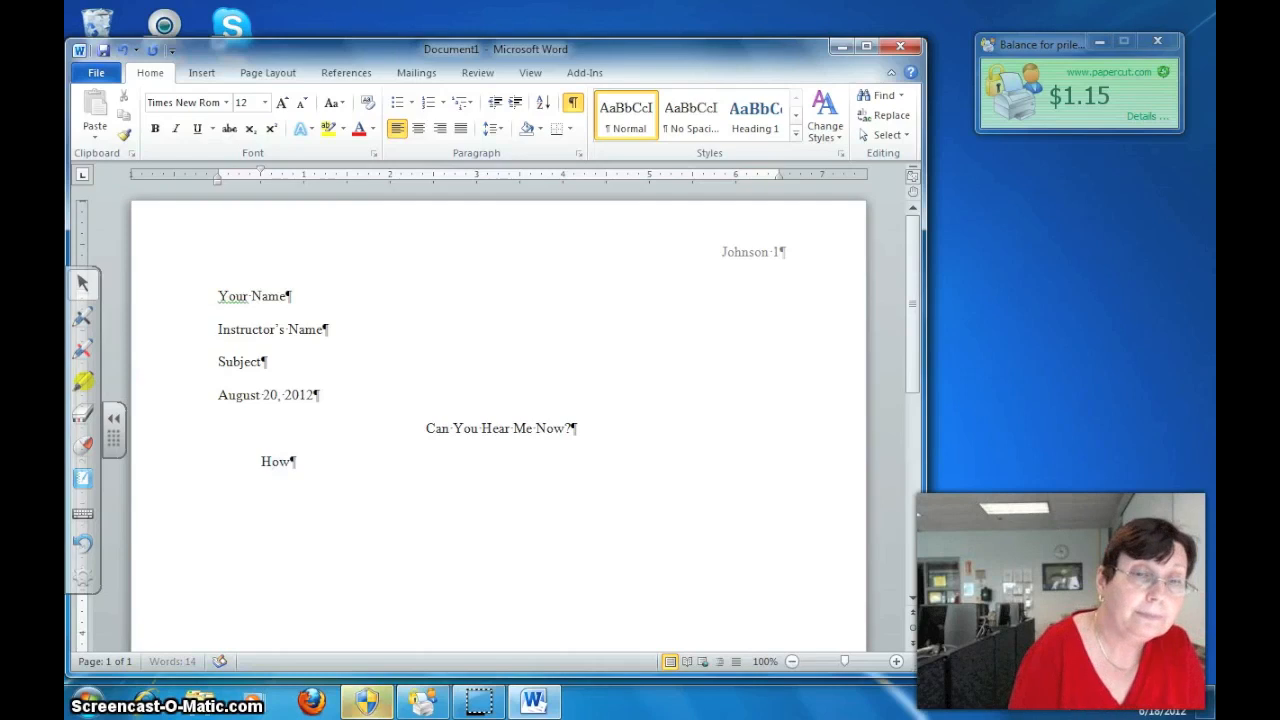
text( is a Nintendo )
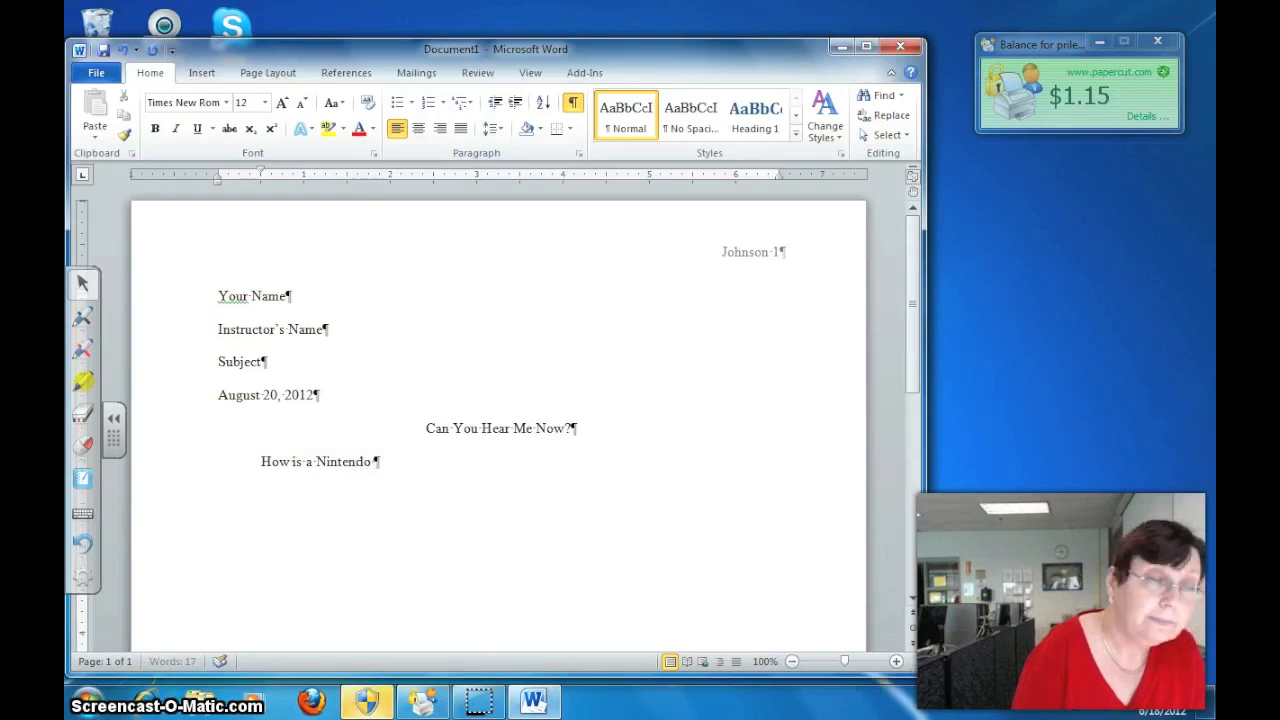
text(Wii game console)
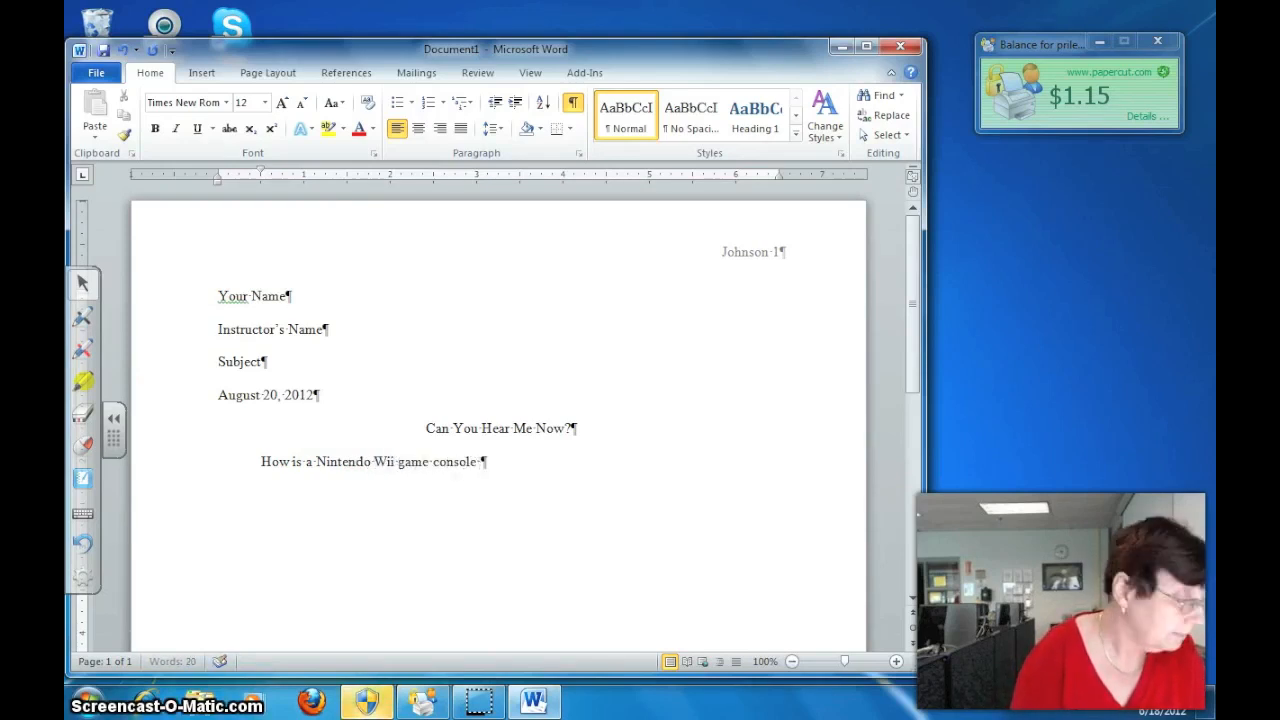
text( able to determine the l)
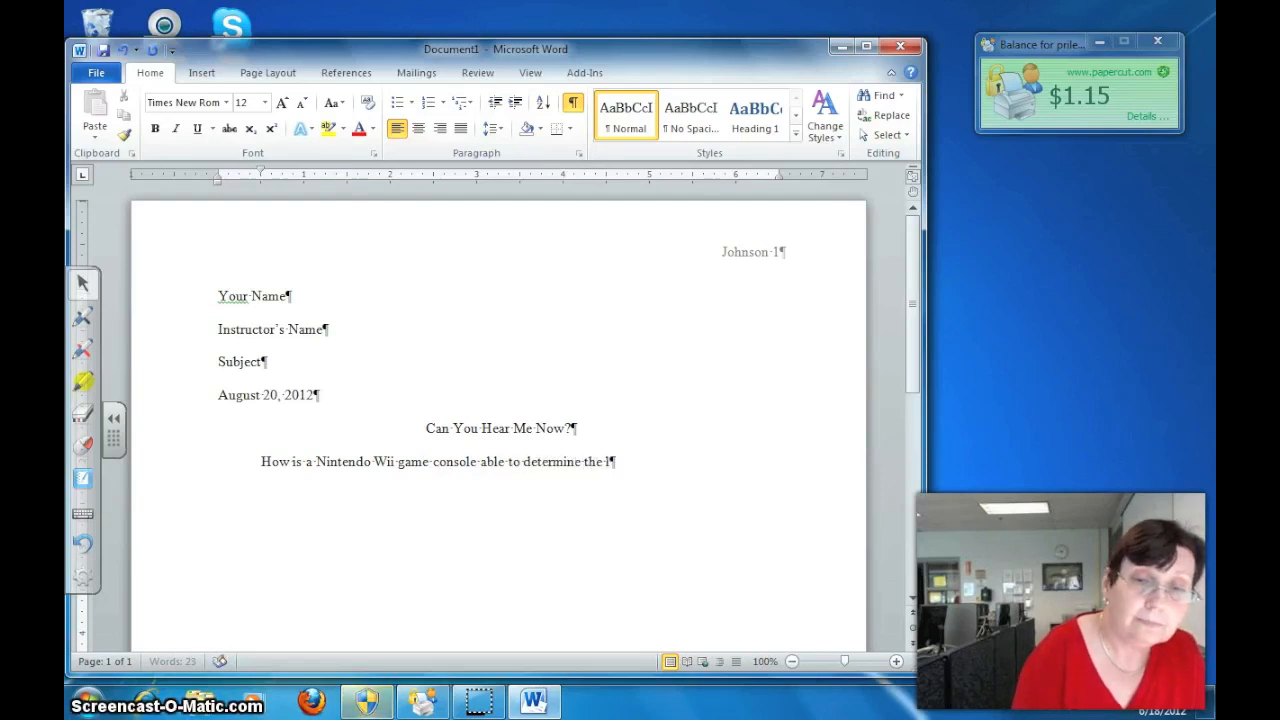
text(ocation of a Wii R)
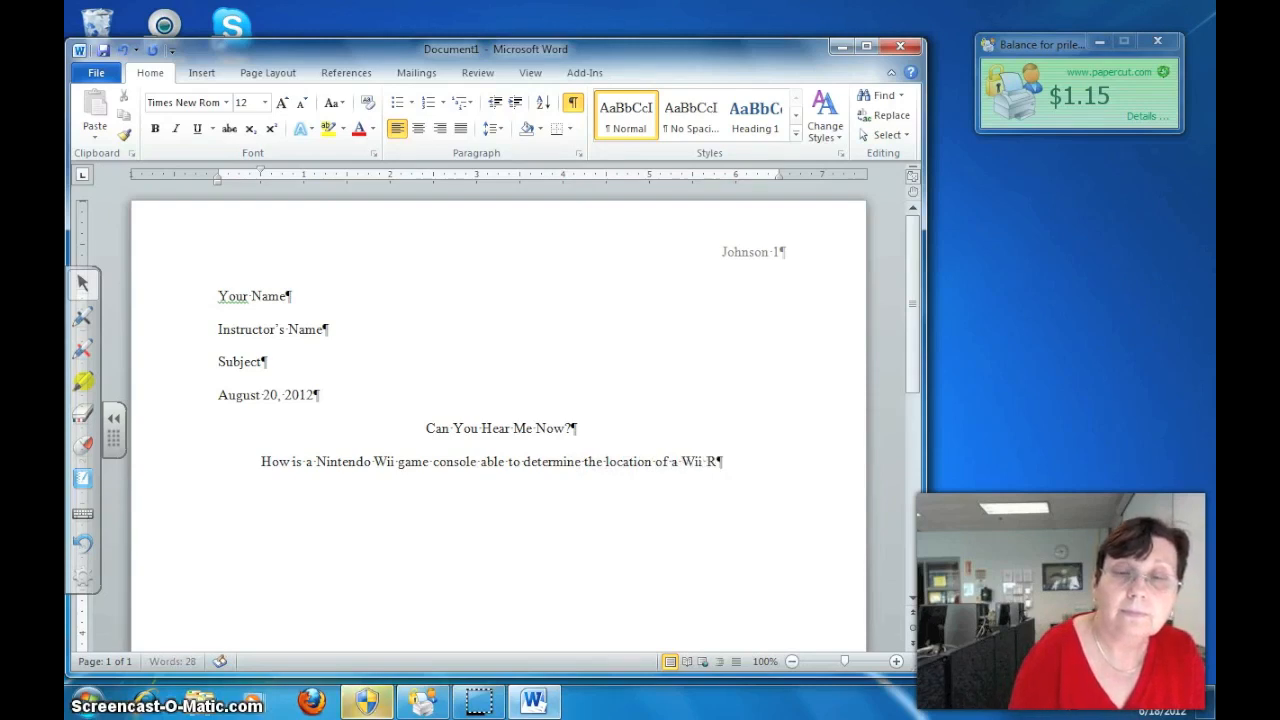
text(en)
key(BackSpace)
text(mo)
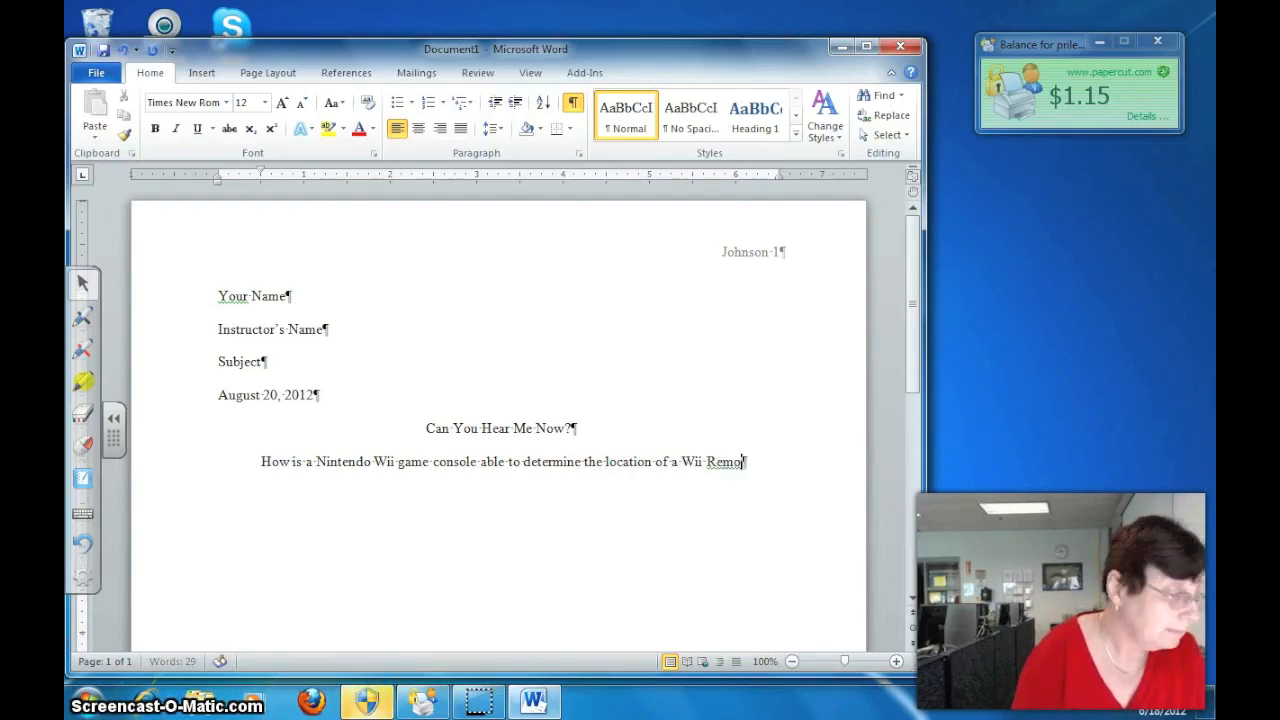
text(te while)
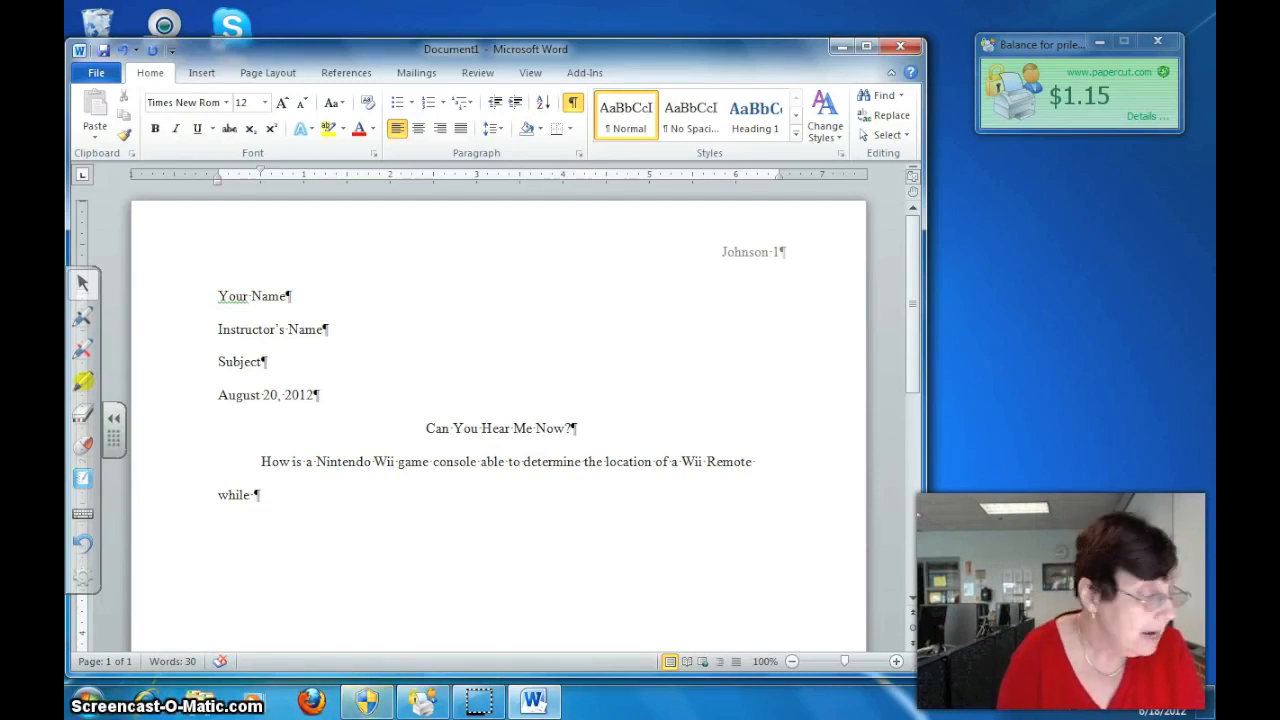
text(a)
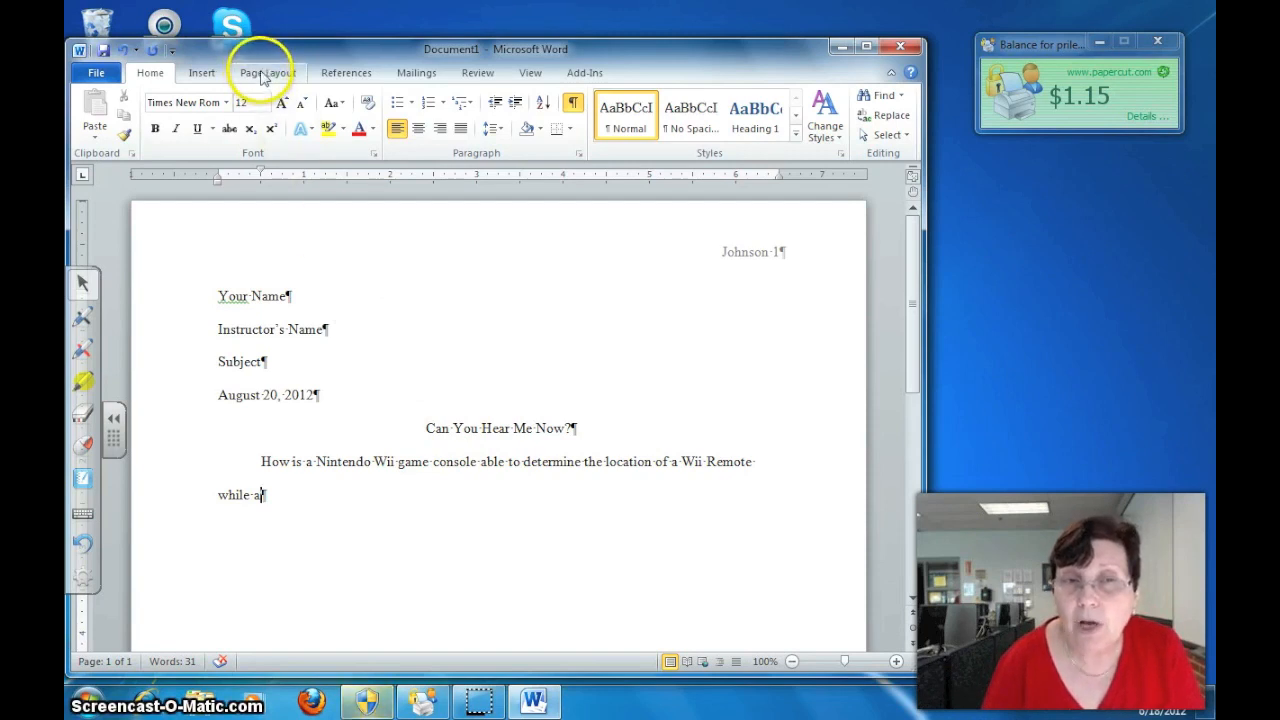
Insert a page break after the body text and reset the new page's first-line indent to 0"
click(200, 76)
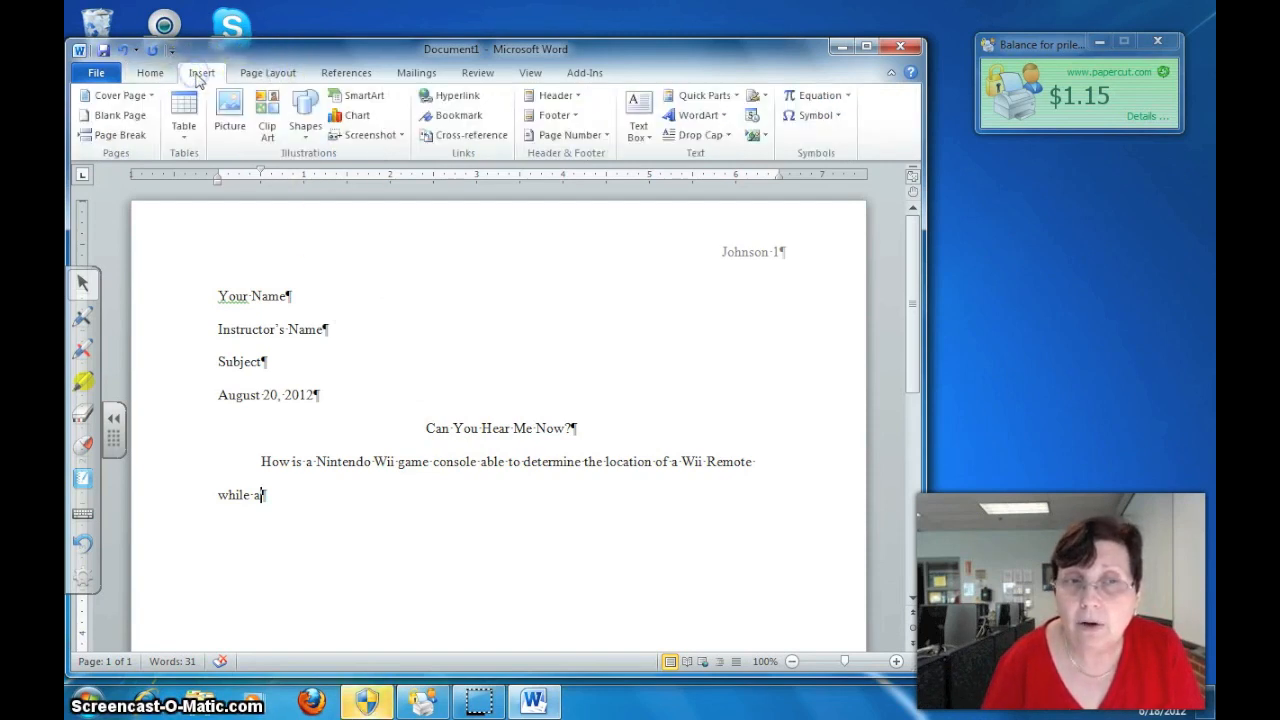
click(128, 145)
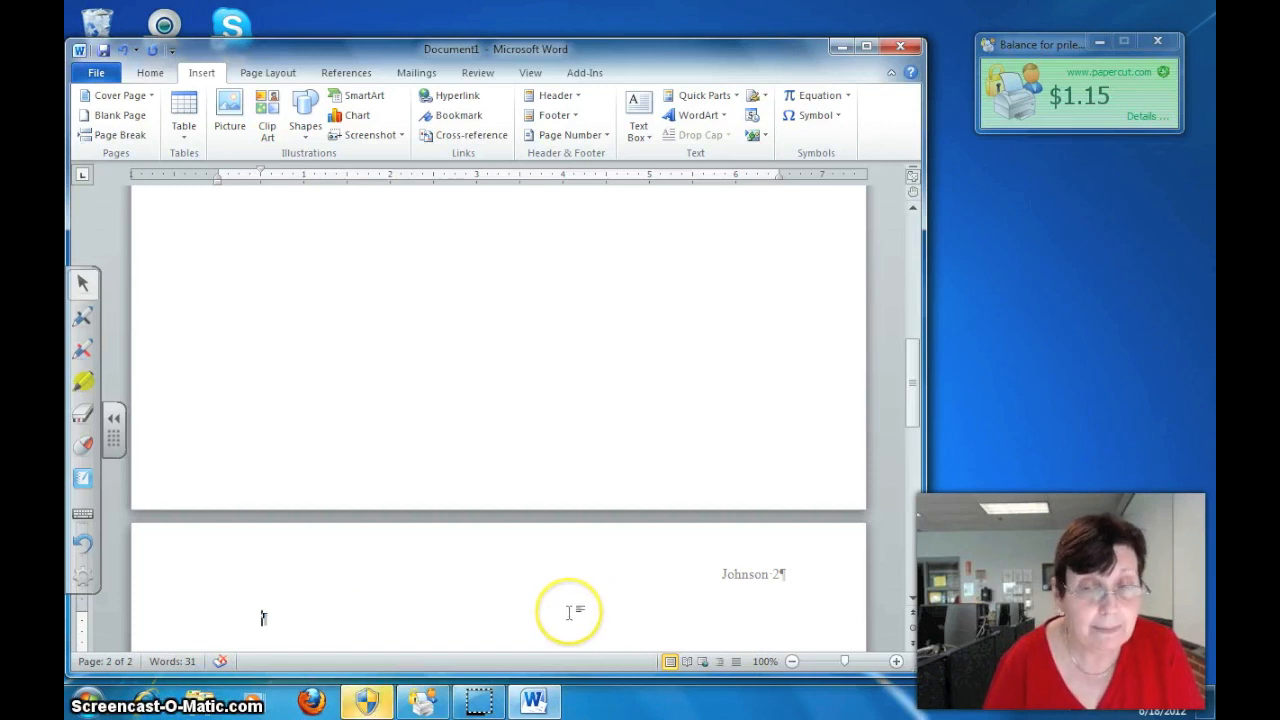
click(260, 172)
drag(260, 172, 217, 172)
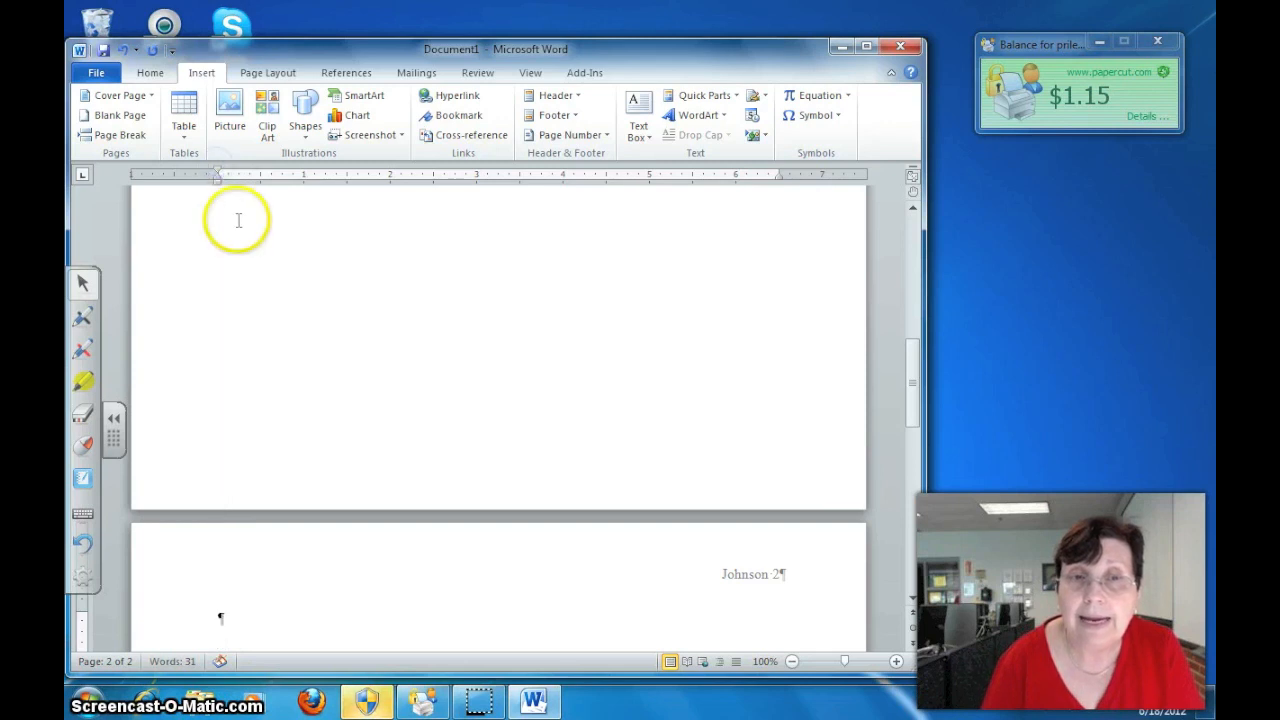
Center the first paragraph of the new page and enter the heading "Works Centered"
click(149, 73)
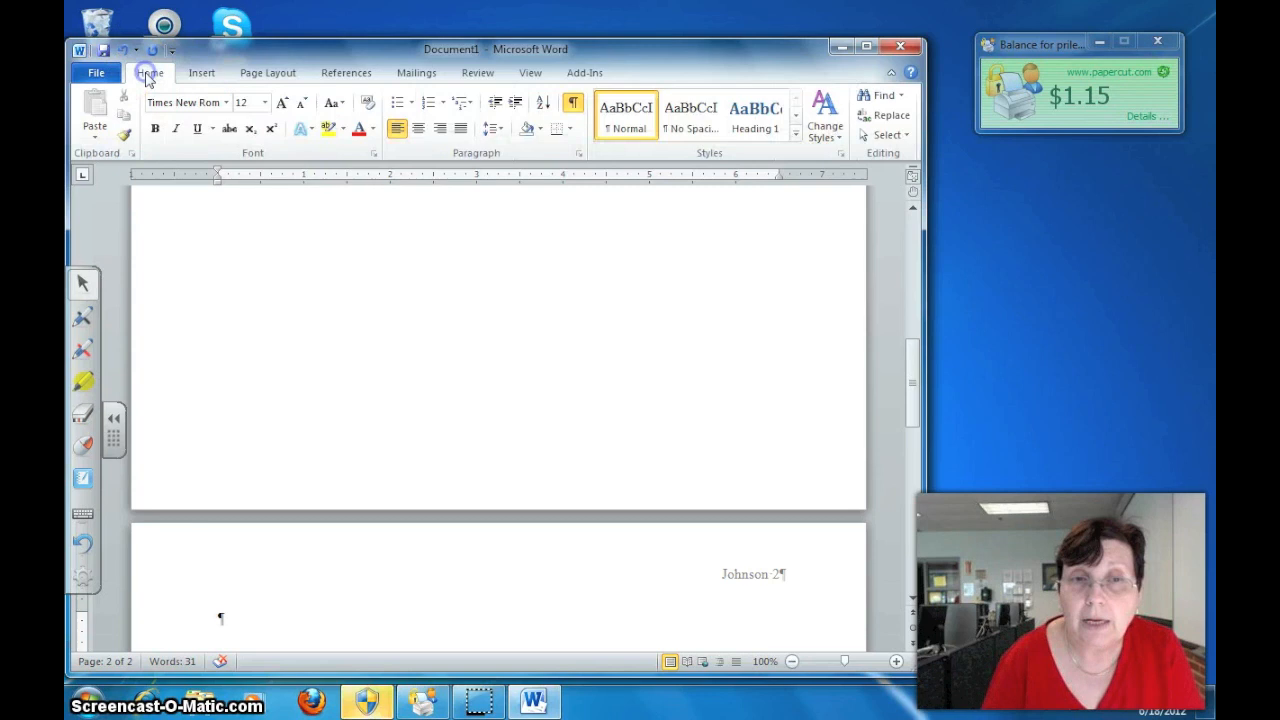
click(420, 129)
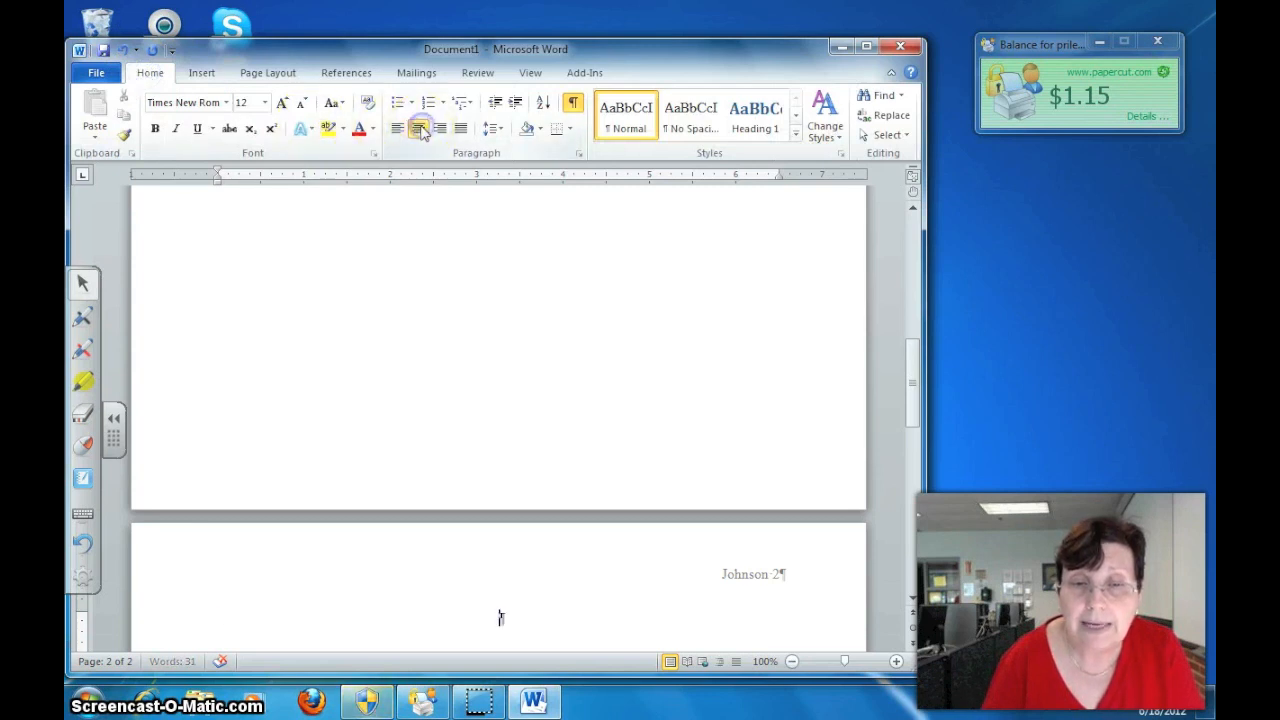
text(Wor)
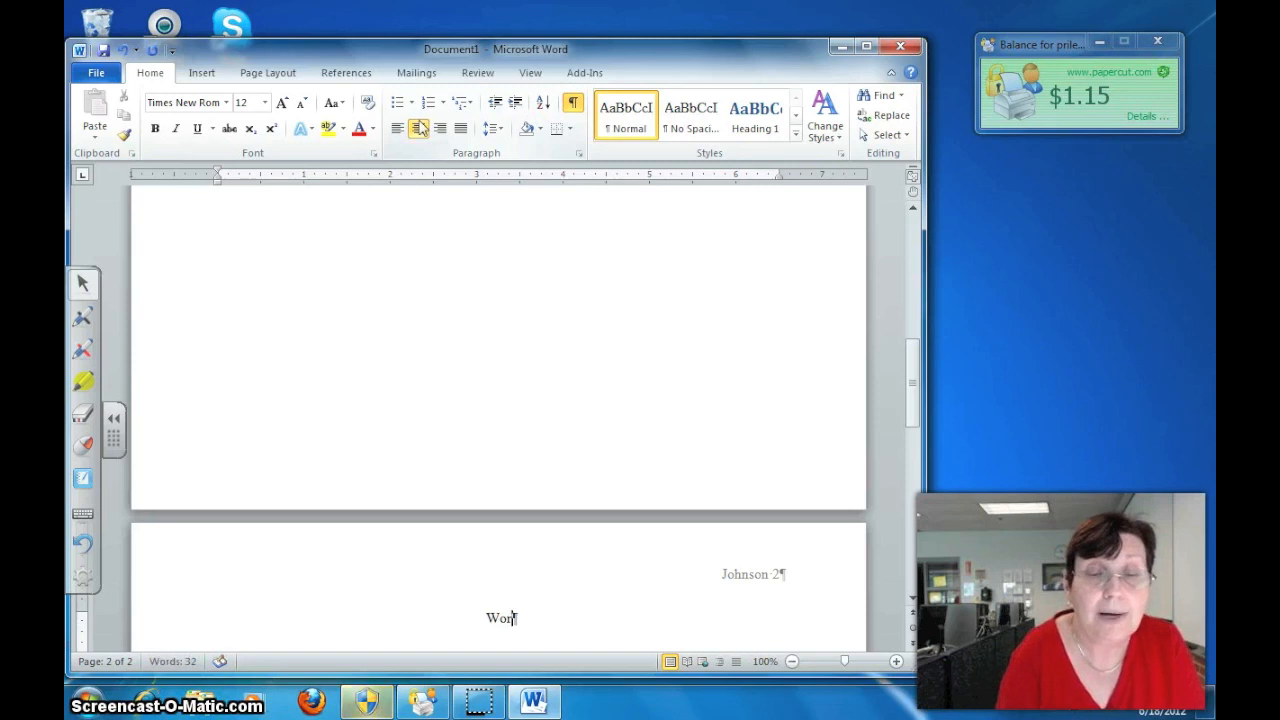
text(ks C)
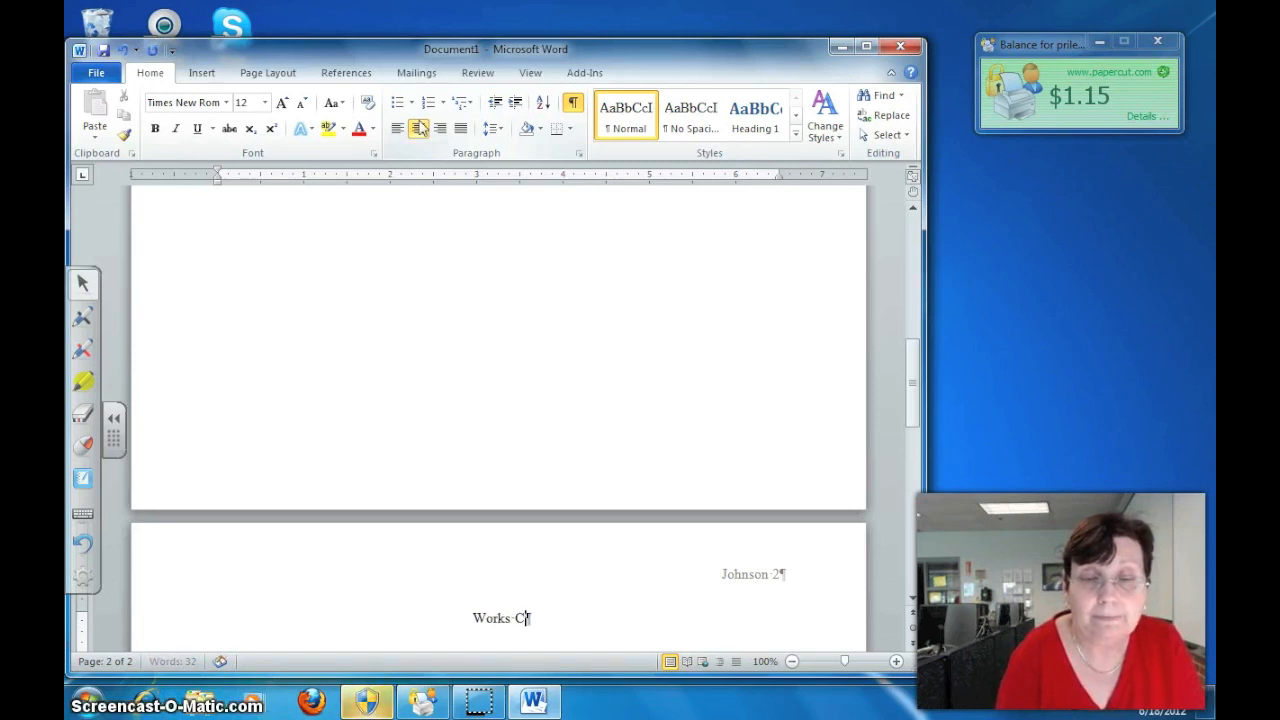
text(entered)
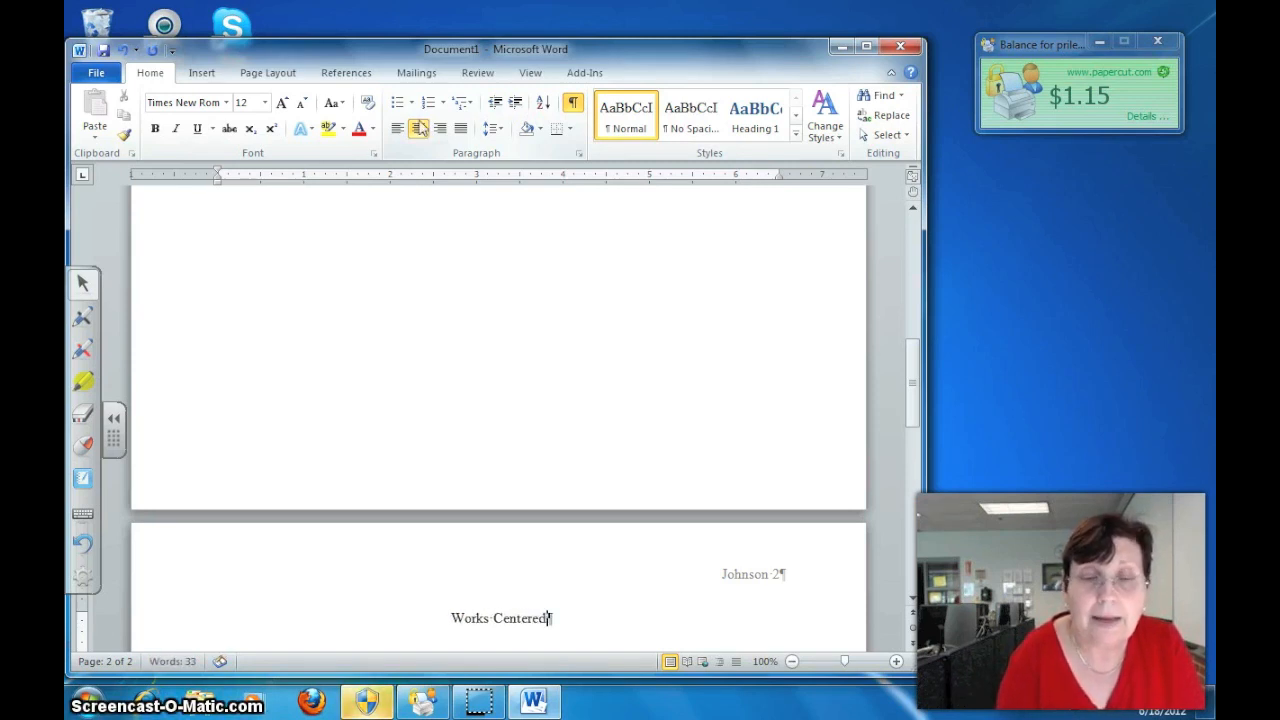
Start a left-aligned paragraph below the "Works Centered" heading with a 0.5" hanging indent
key(Return)
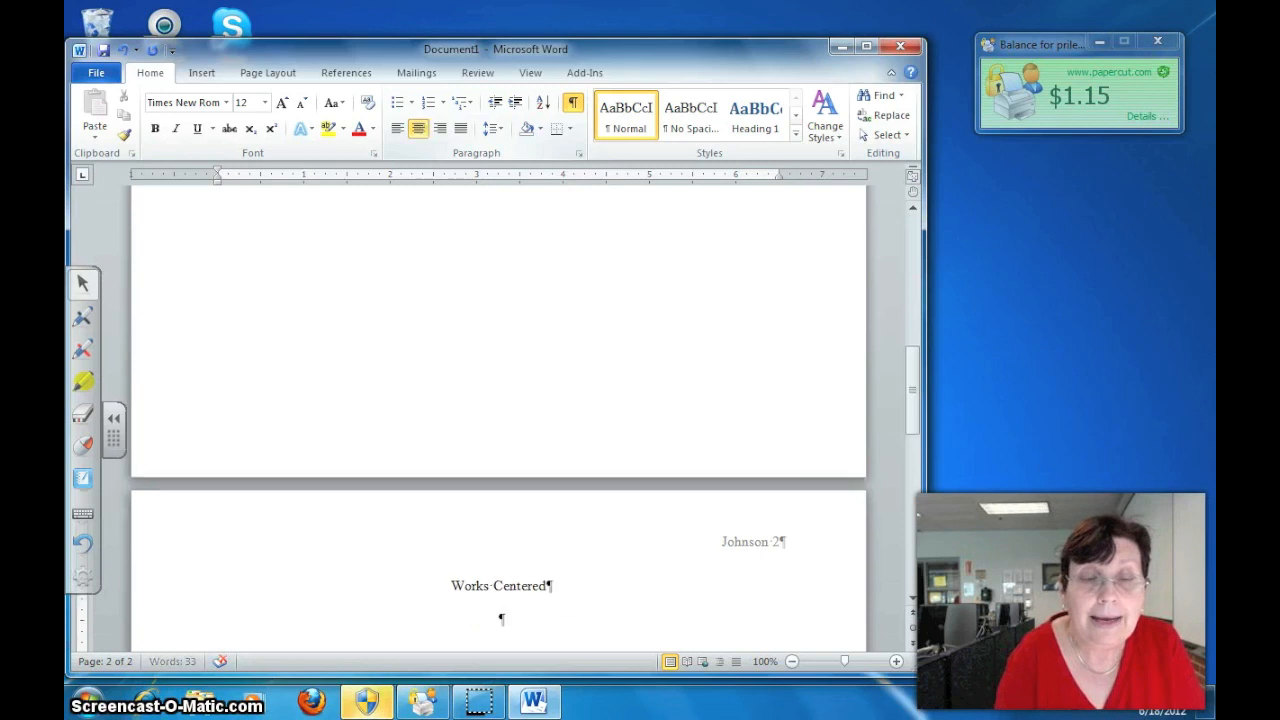
click(398, 132)
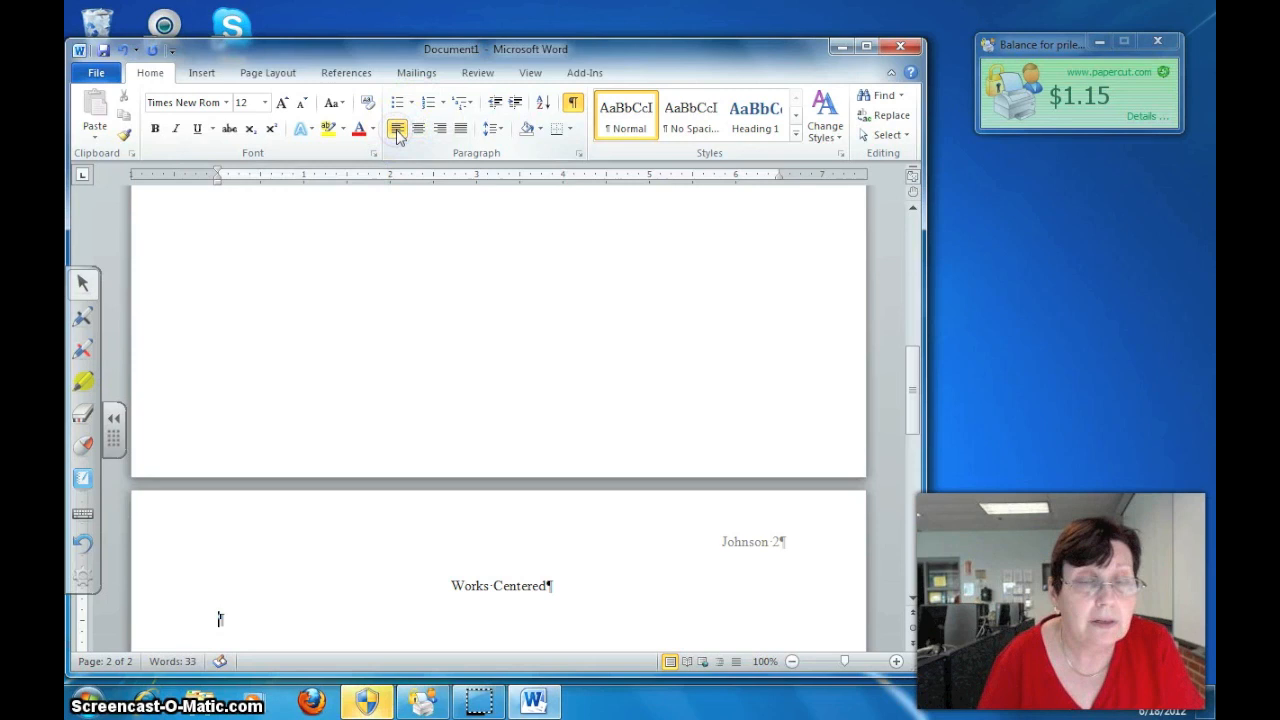
click(398, 132)
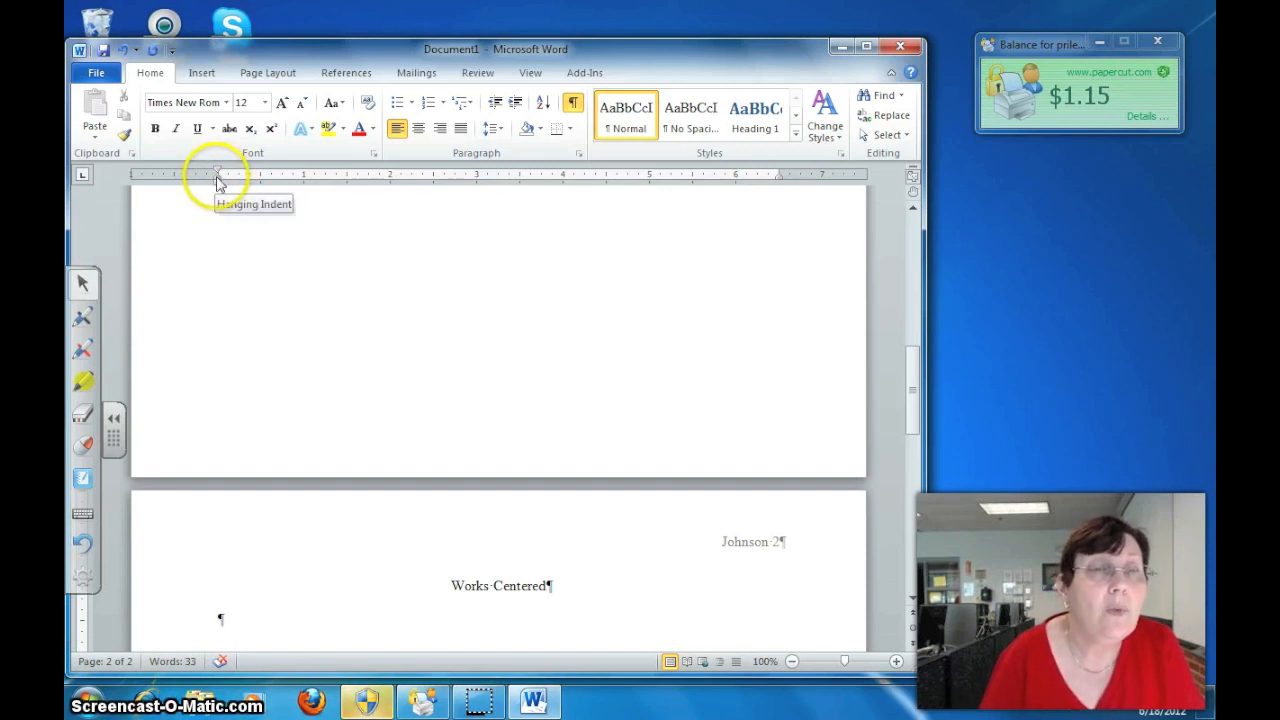
drag(218, 182, 259, 185)
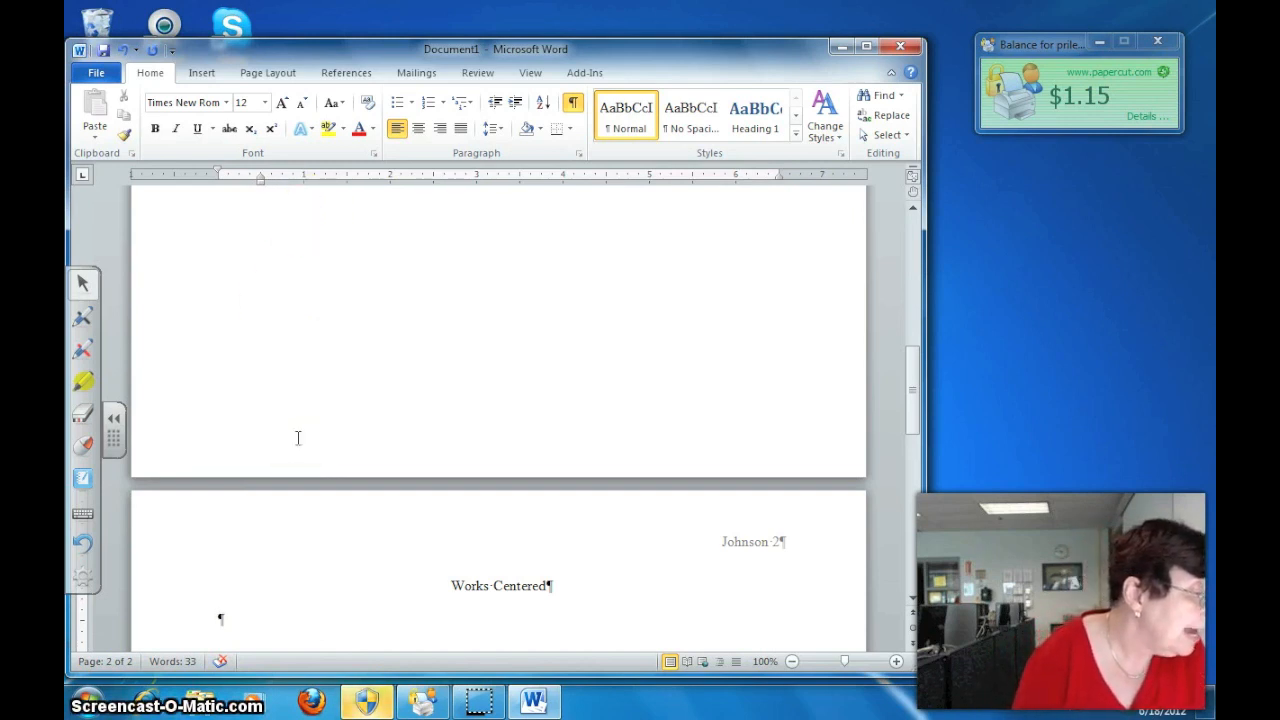
Enter the first works cited entry with the two authors' names followed by "The Surveyor's Theodolite Formula. Orlando. Orange County"
text(Cordo)
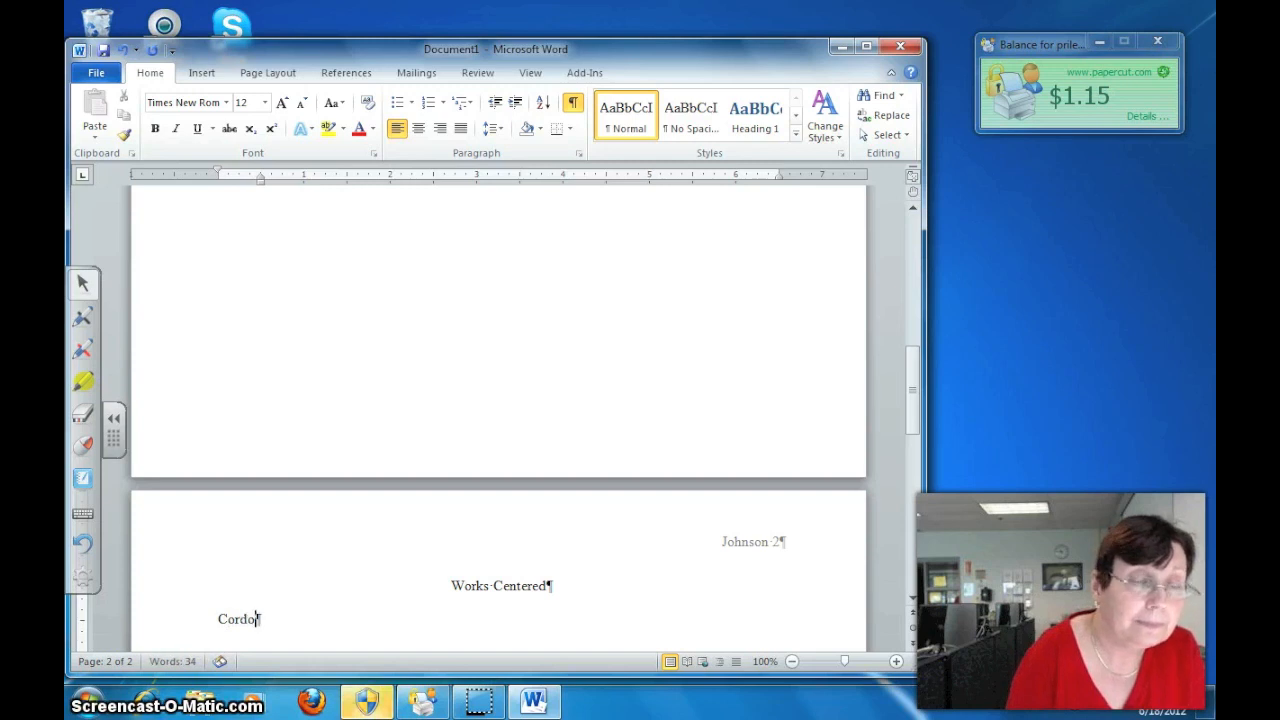
text(ba, Nicholas E., and Kara A)
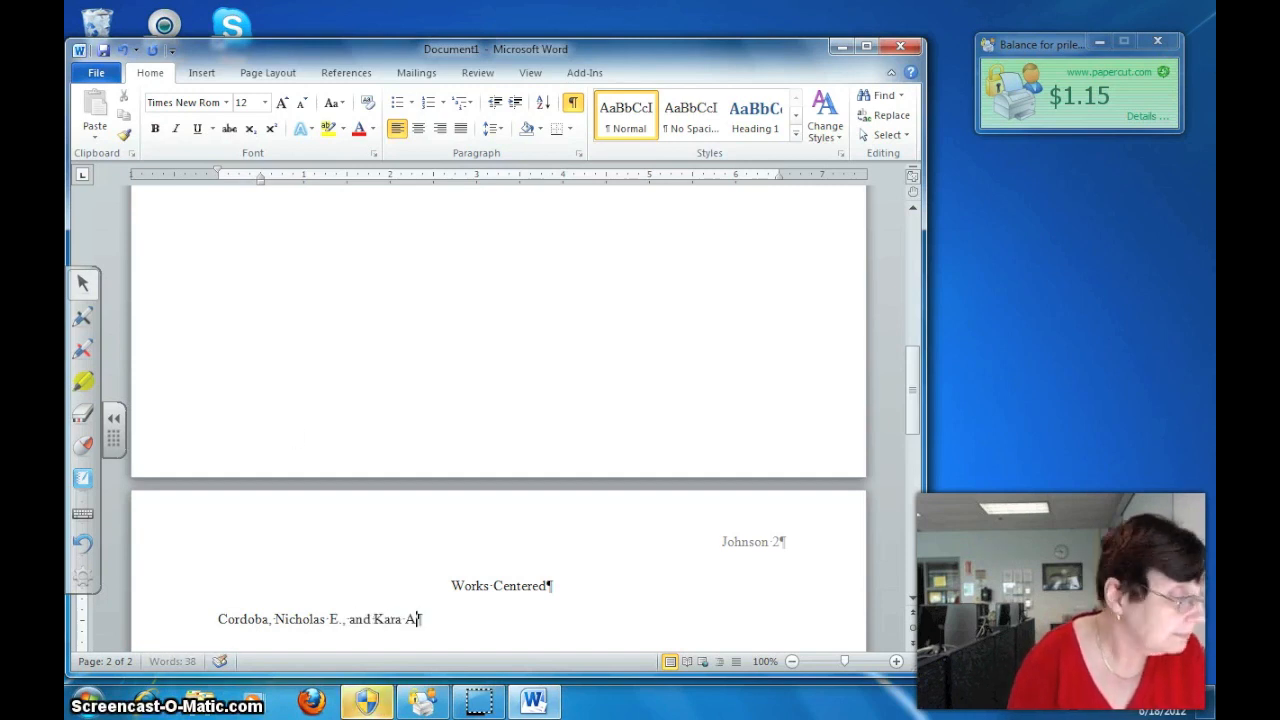
text(. Sarki)
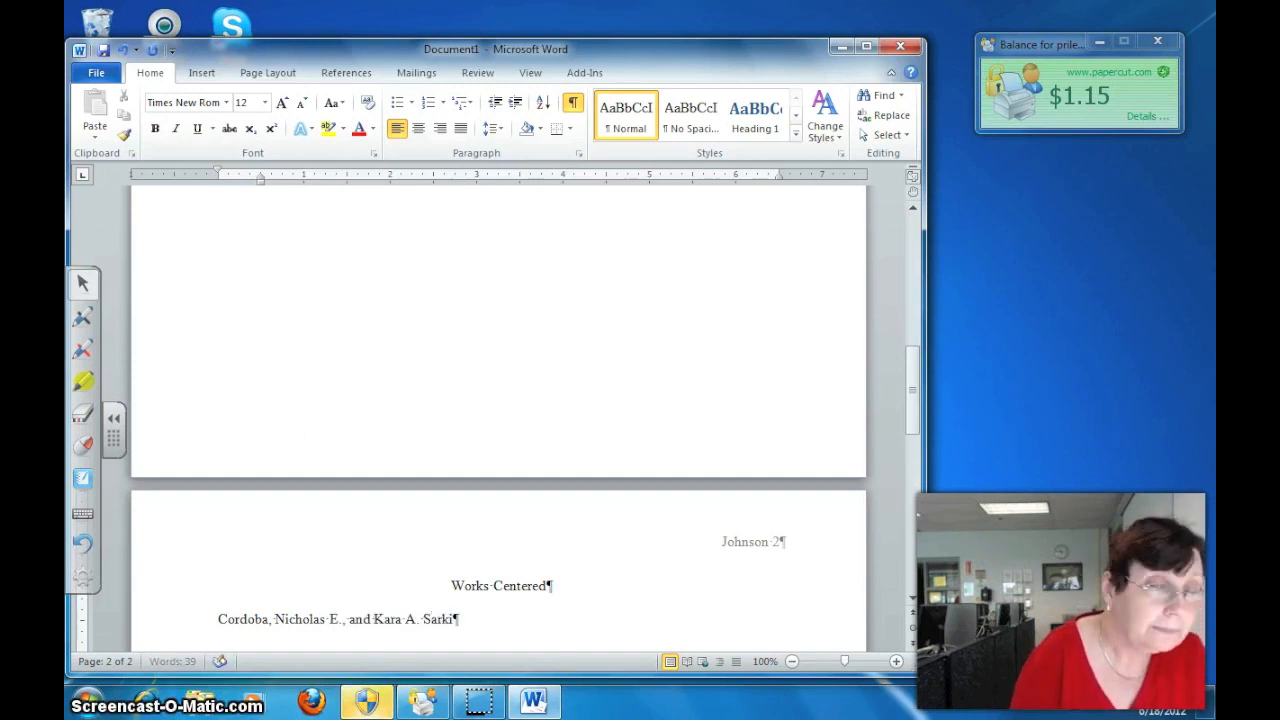
text(s. The)
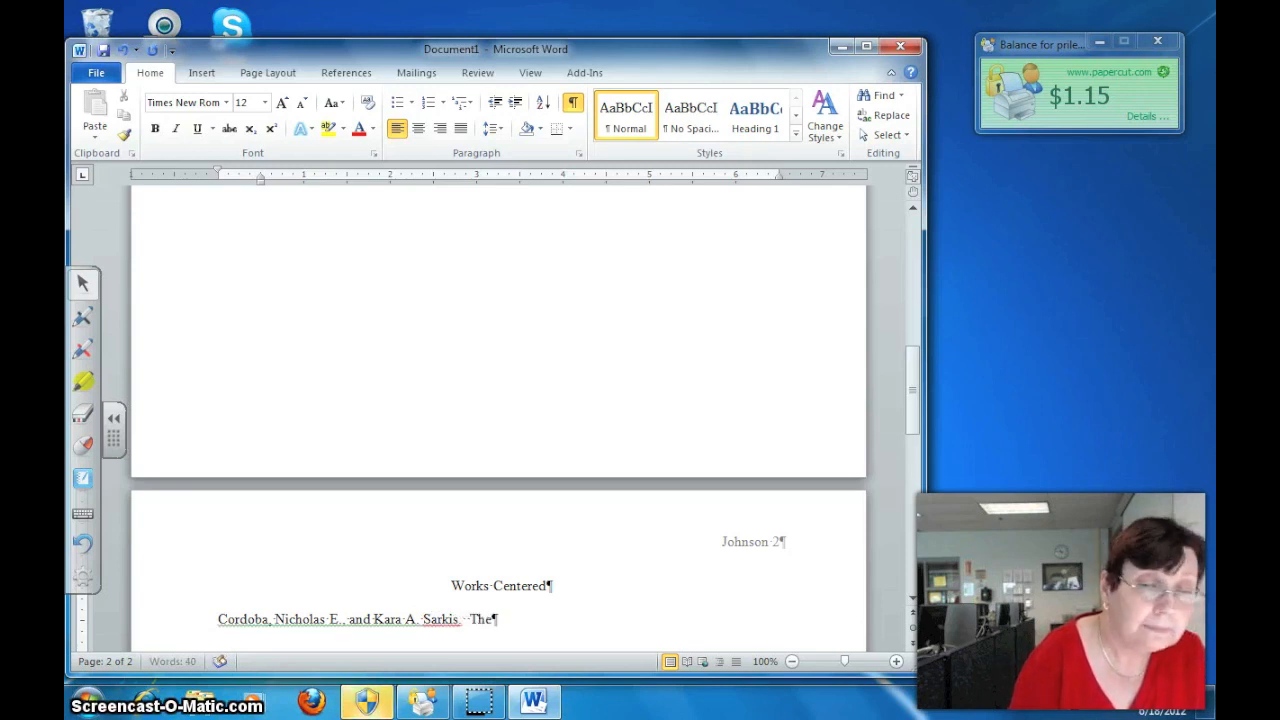
text( Survey)
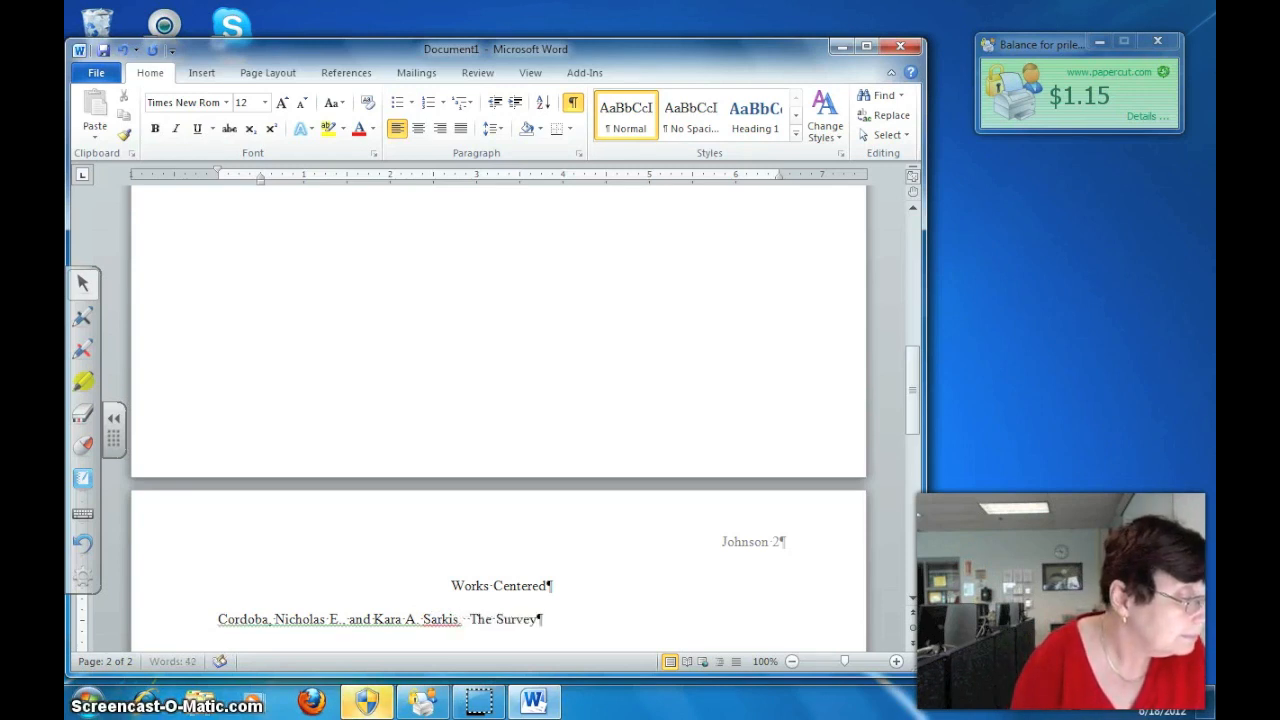
text(or's Theodol)
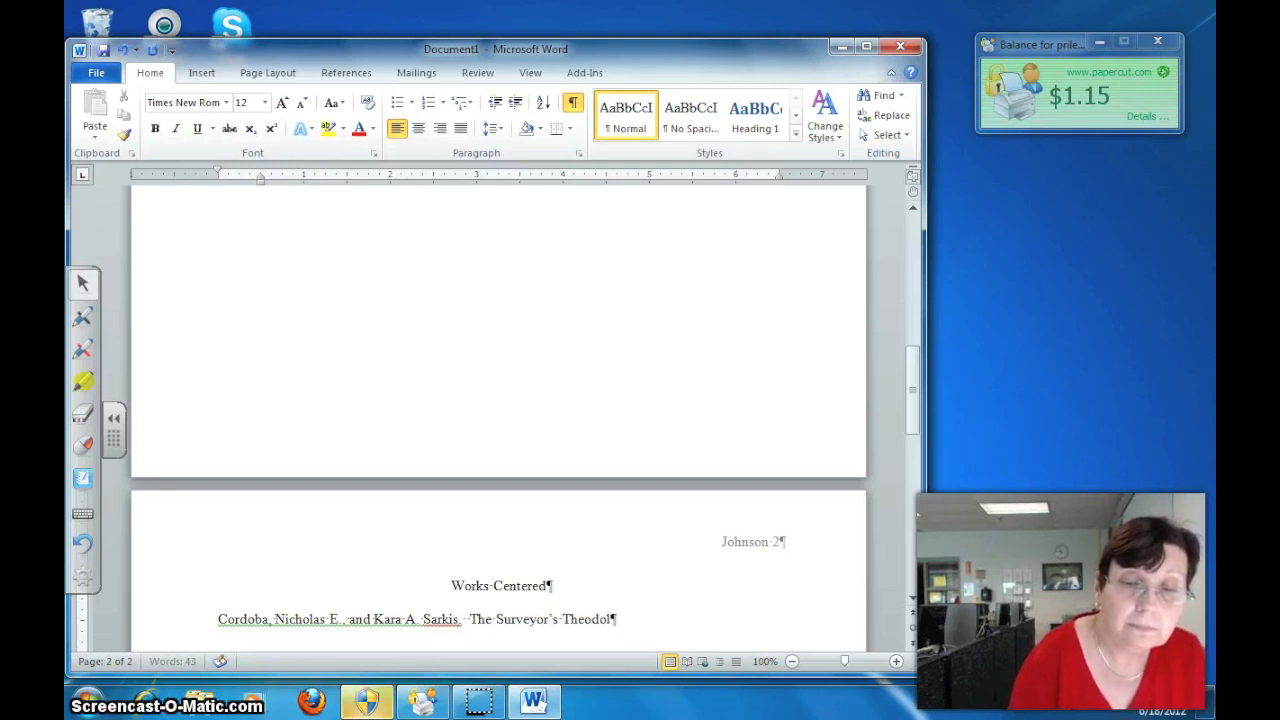
text(ite For)
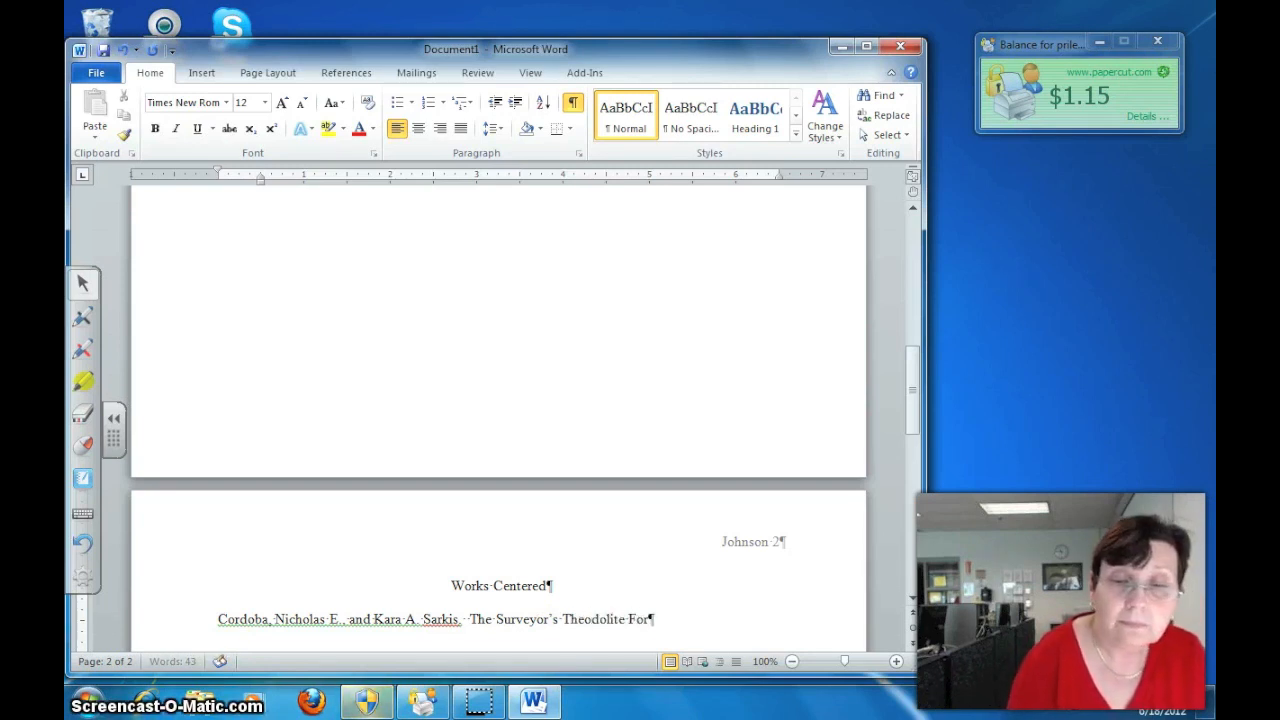
text(mula. Orlando)
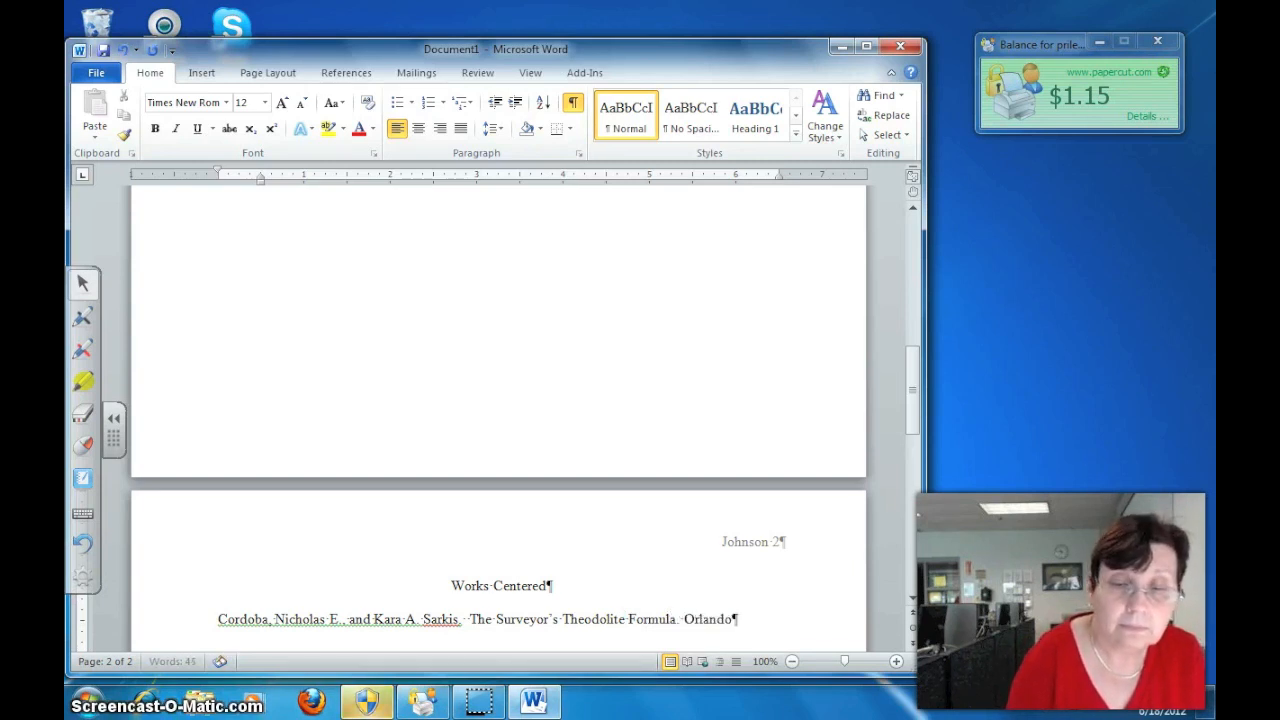
text(. Orange County)
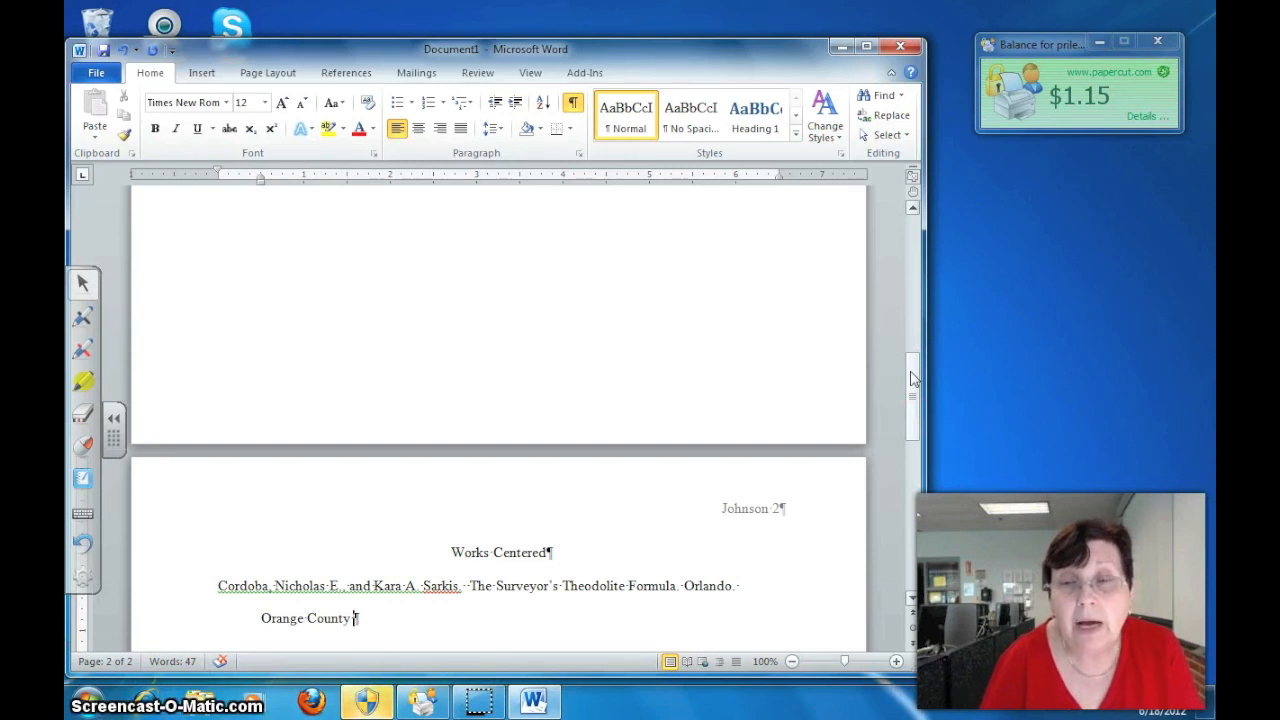
Start a new source for a citation at the end of the page 1 body paragraph, after "while a"
drag(913, 376, 936, 228)
click(820, 387)
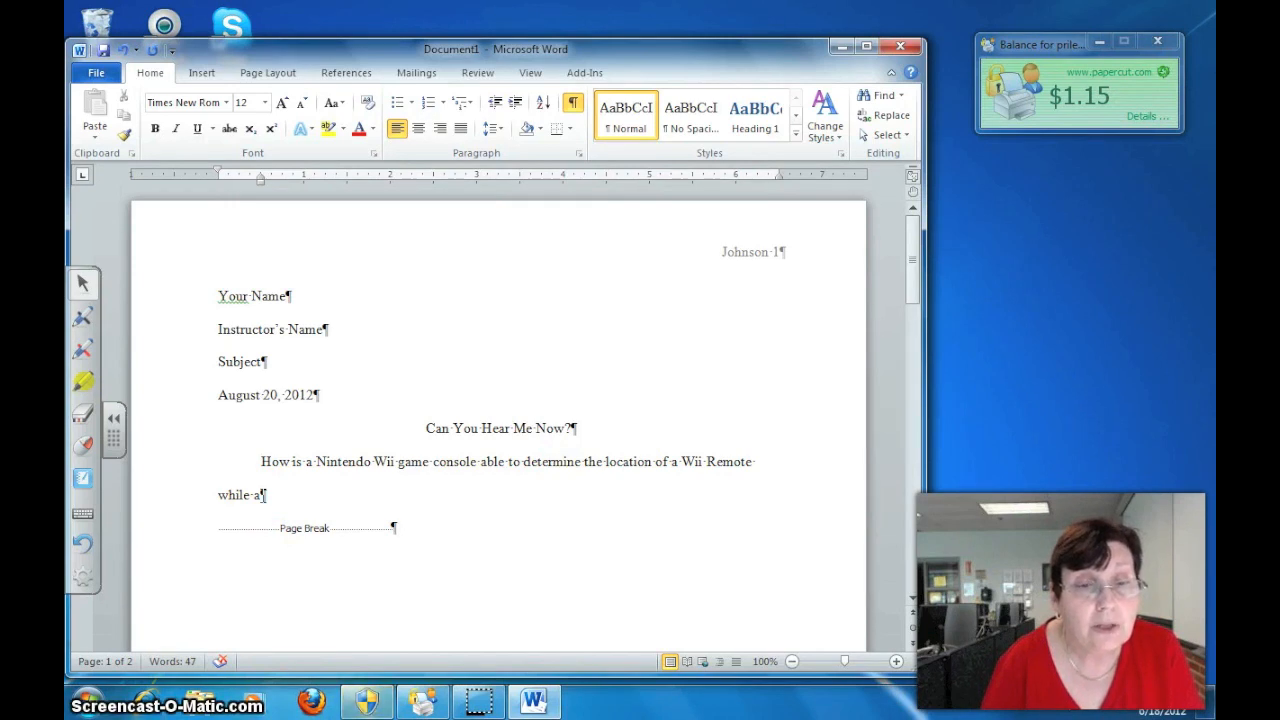
click(263, 496)
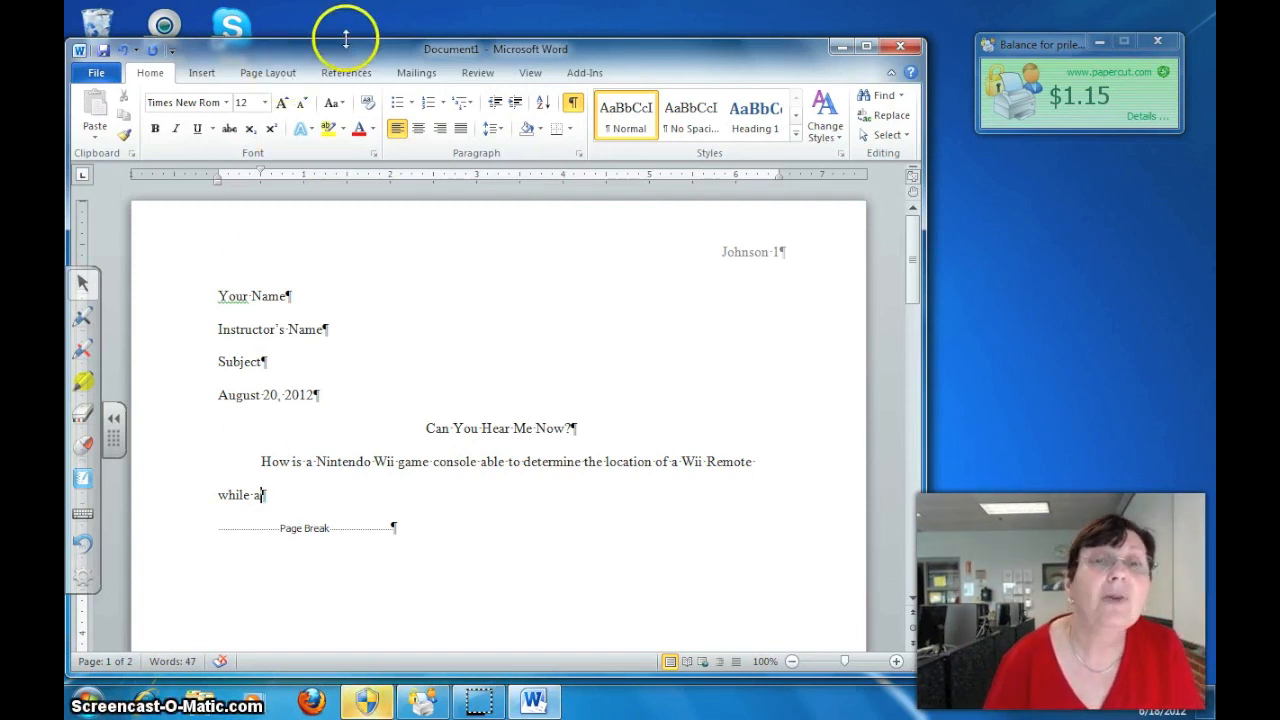
click(350, 76)
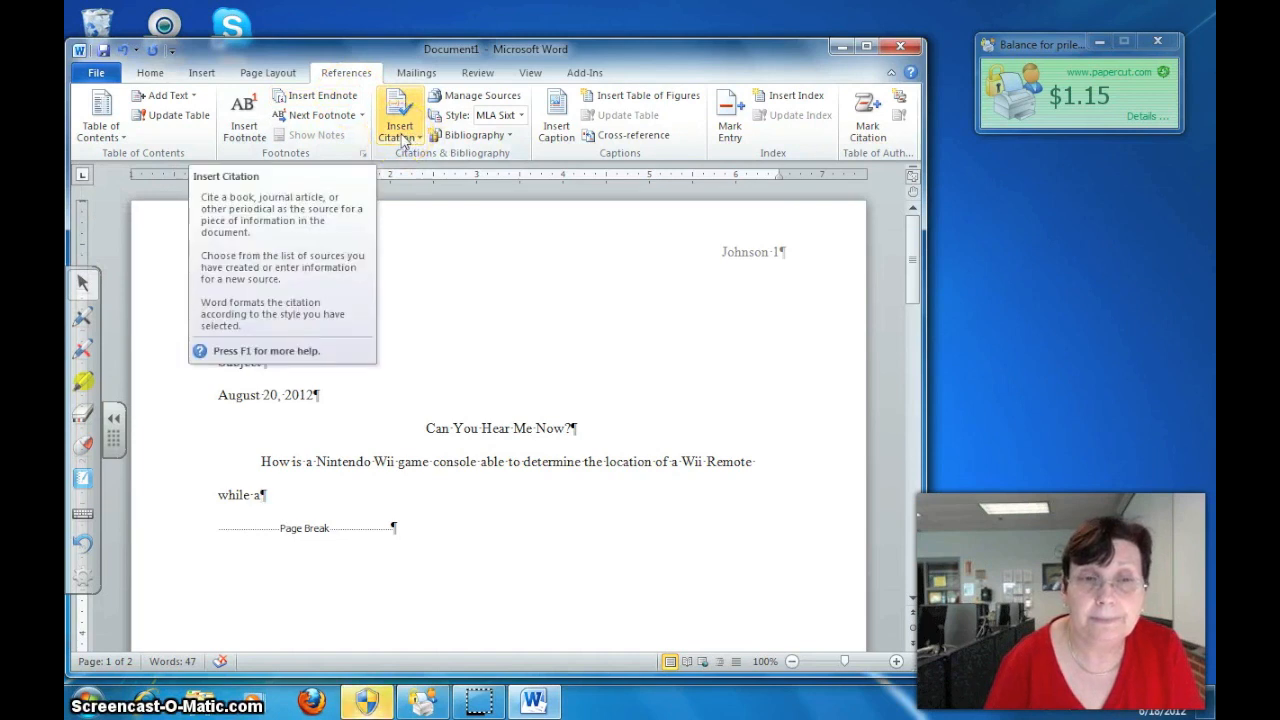
click(403, 139)
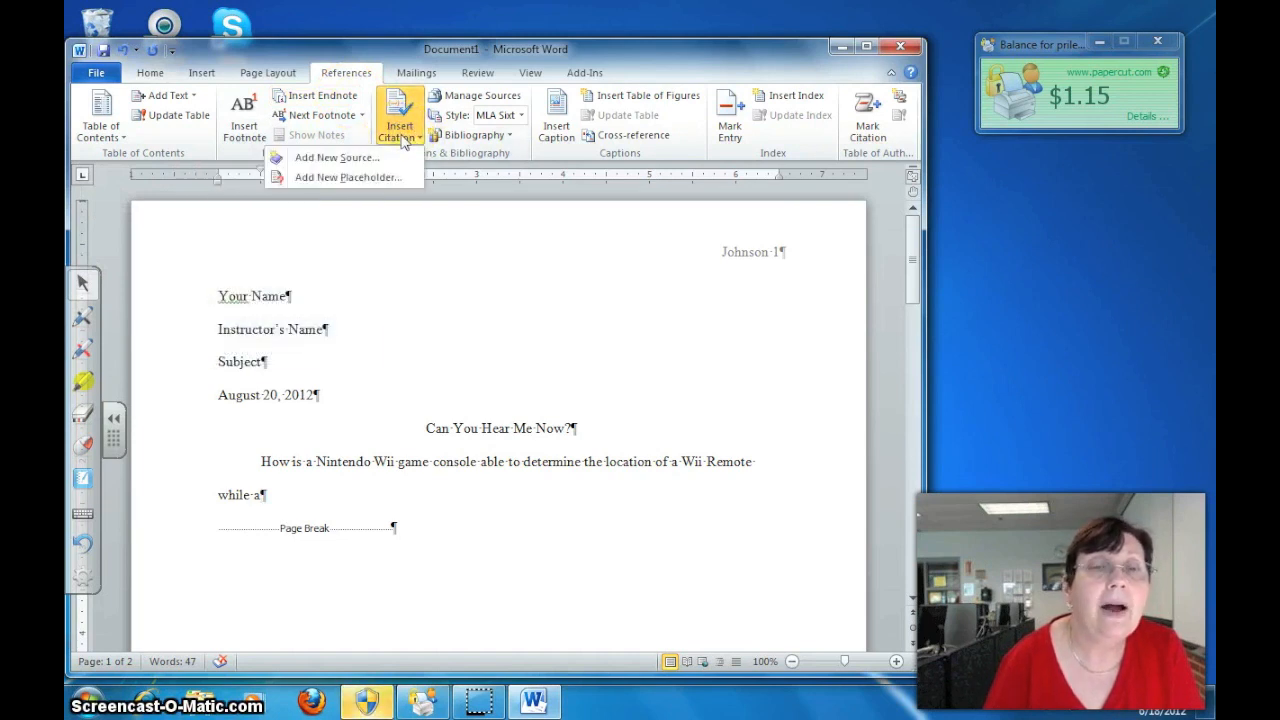
click(338, 158)
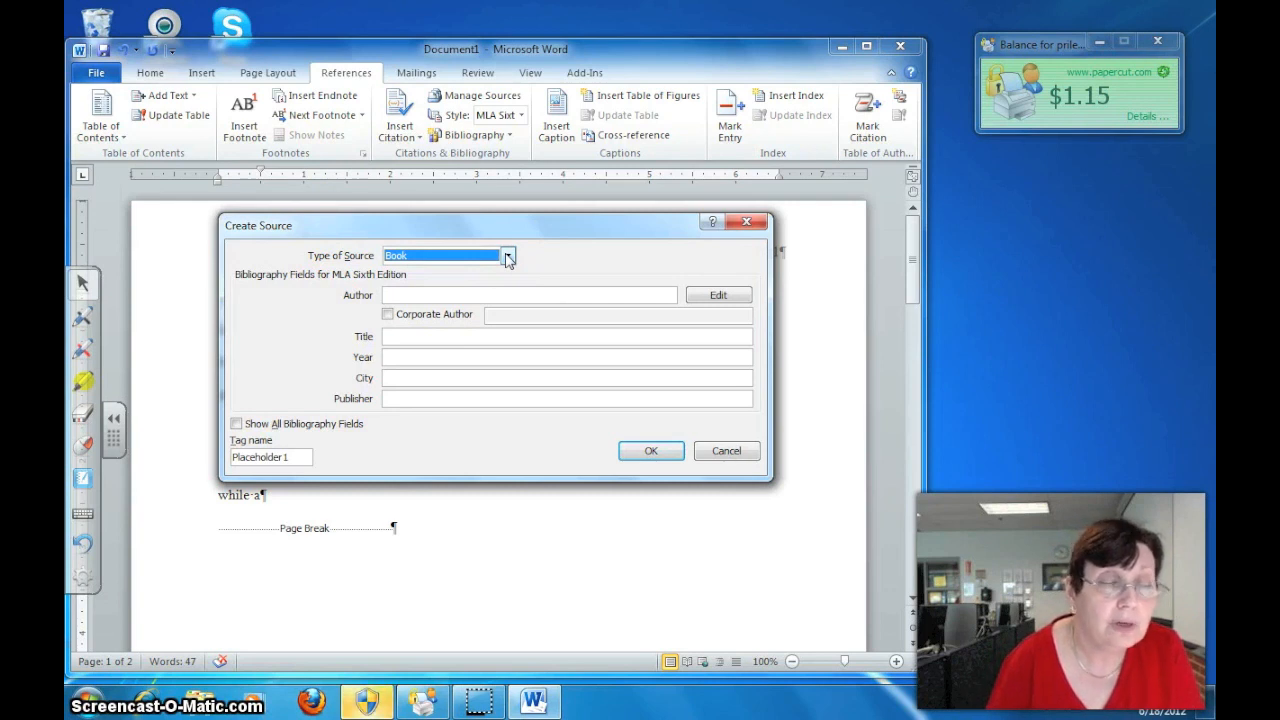
Look through the available source types for the new source, from Book down to Interview
click(508, 257)
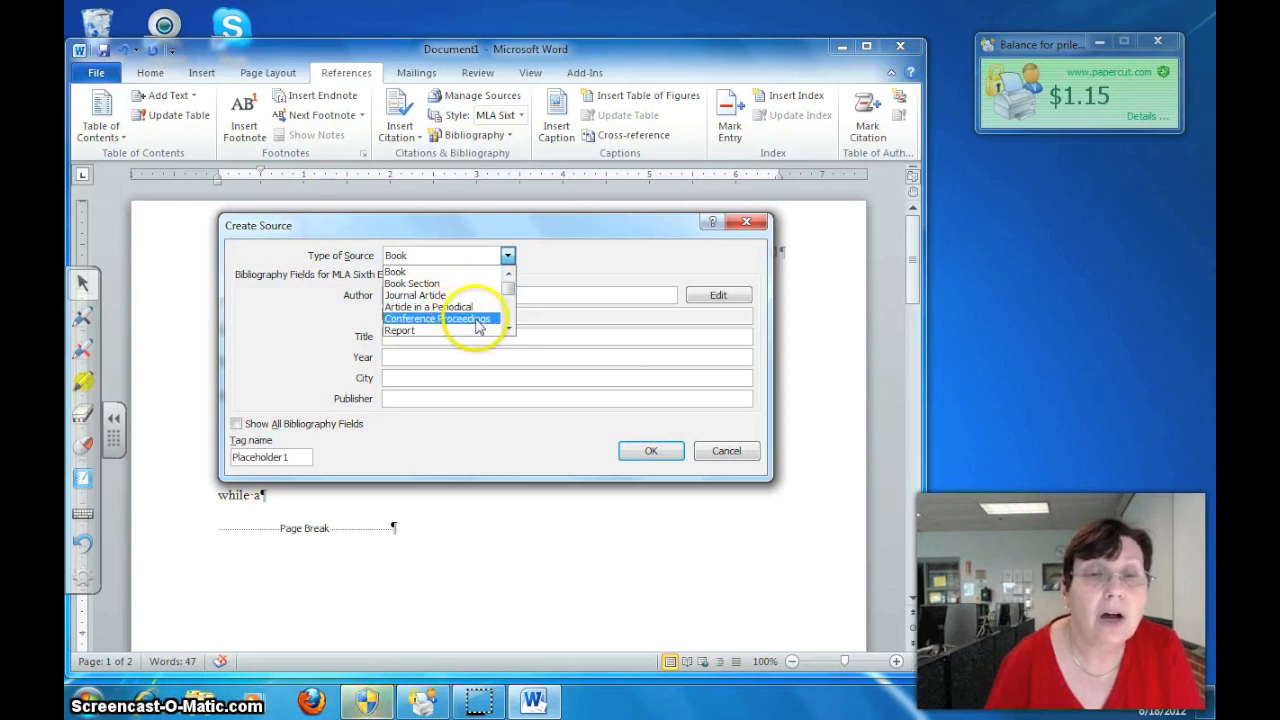
click(508, 330)
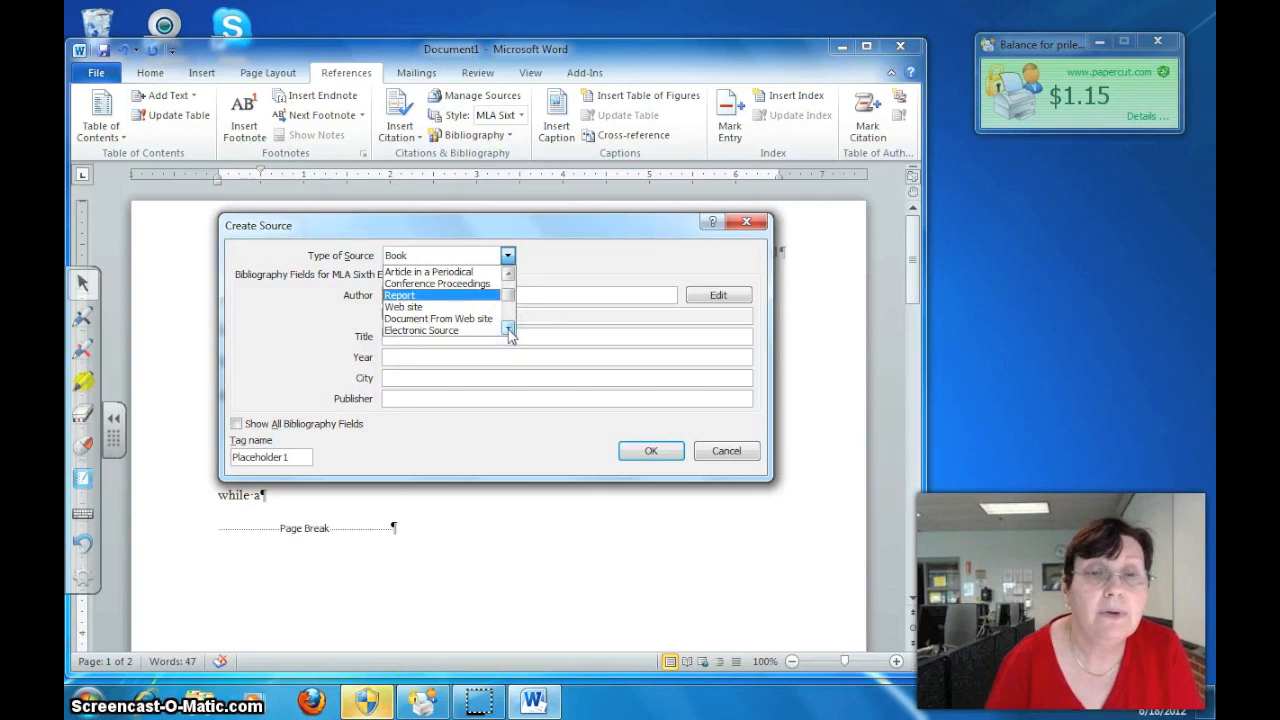
click(508, 330)
click(508, 330)
click(508, 330)
click(508, 330)
click(508, 330)
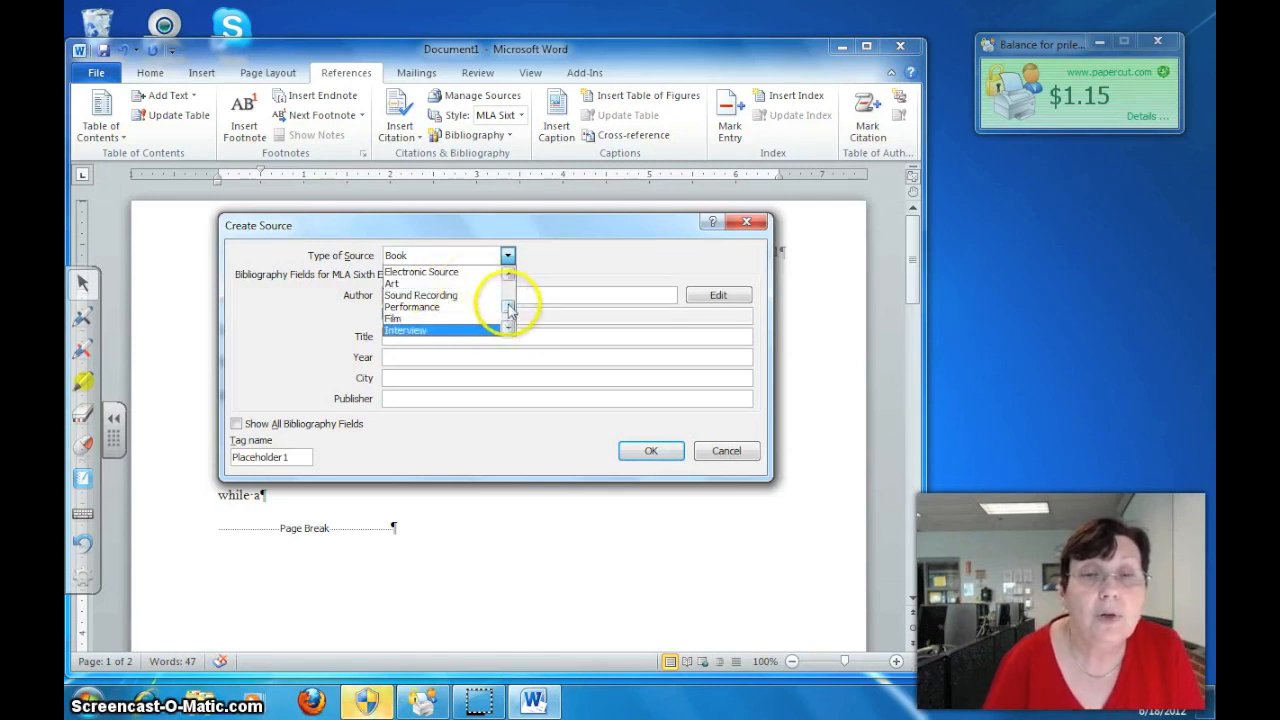
scroll(508, 285, up, 3)
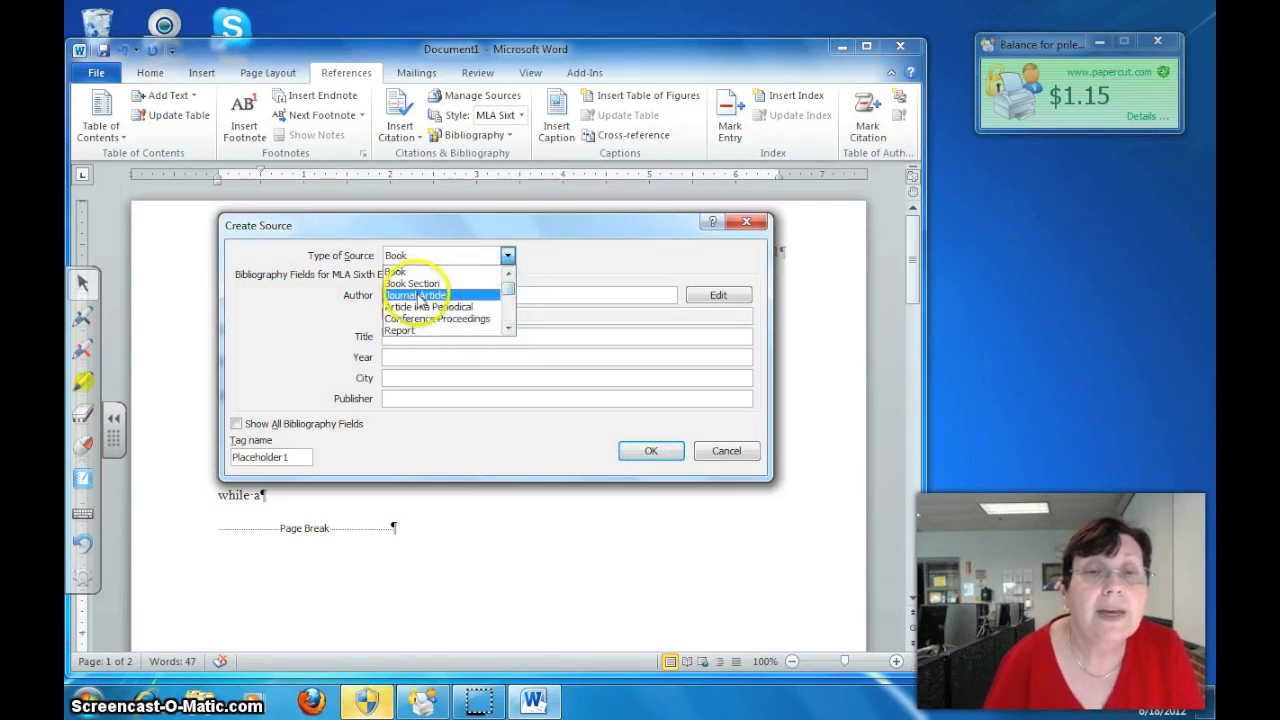
Try the Journal Article source type and return the source type to Book
click(415, 295)
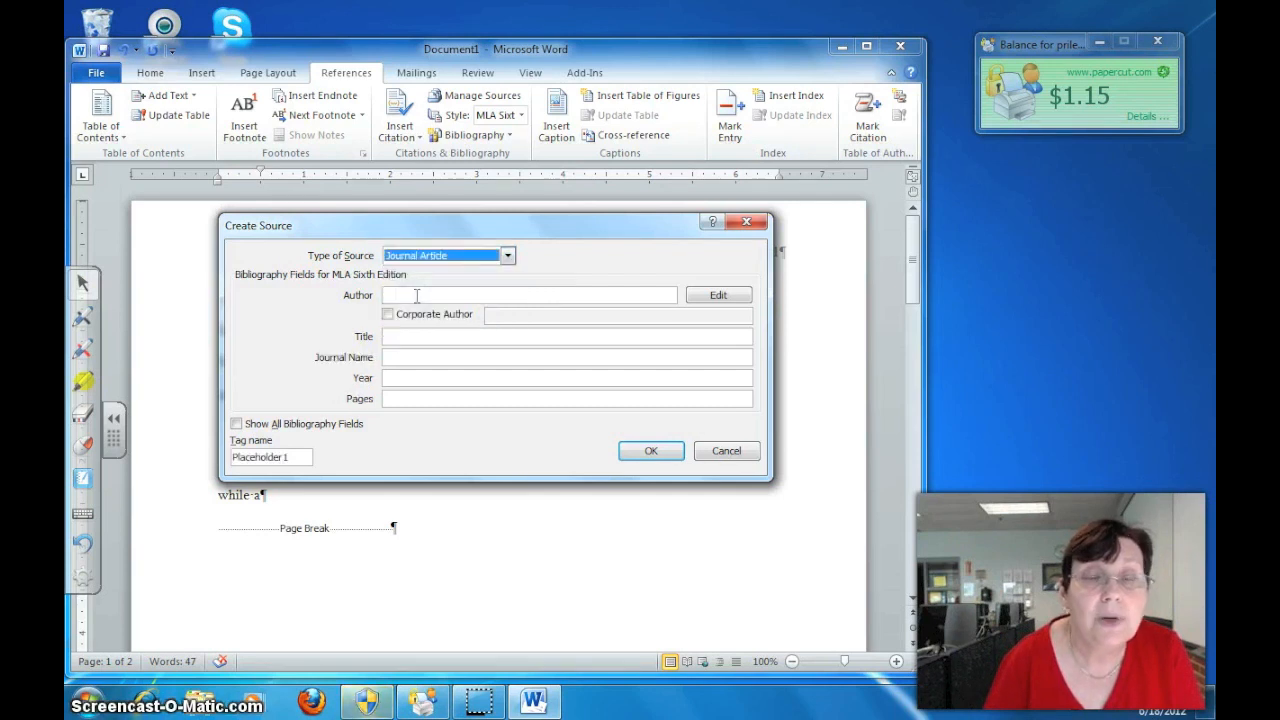
click(508, 256)
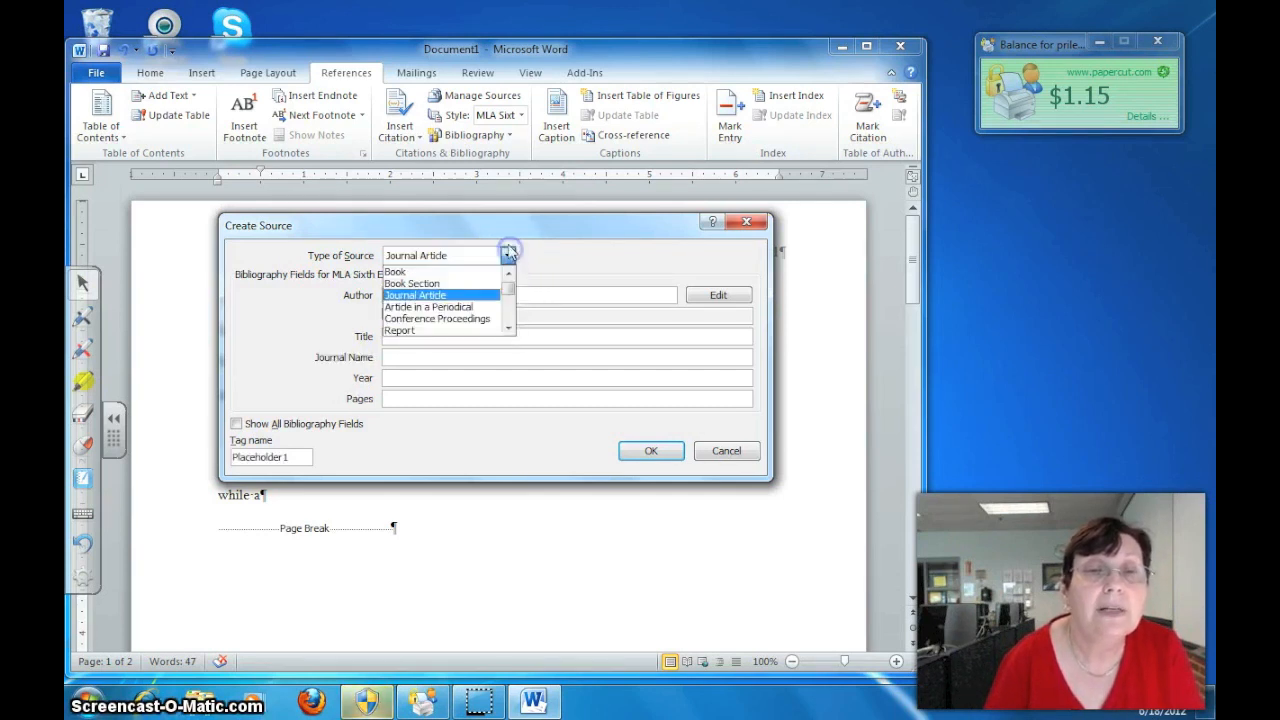
click(451, 270)
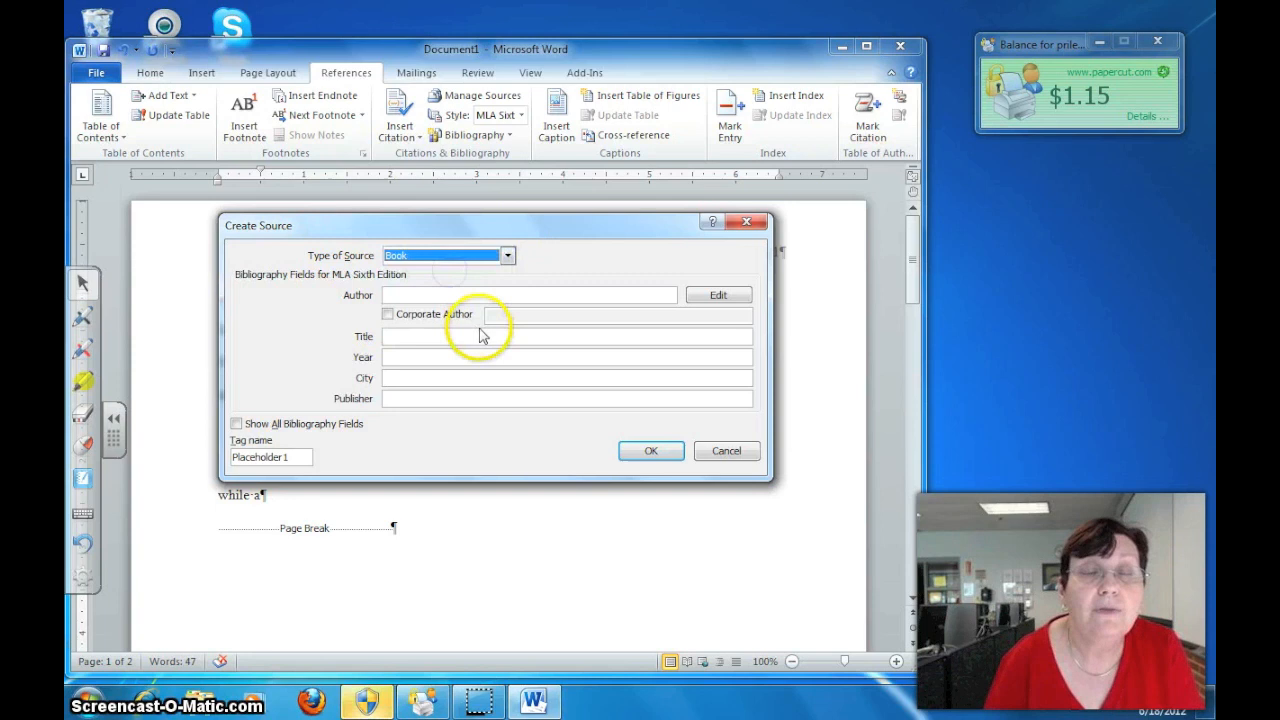
Fill in the book source's author name and the title "How Surveyors Measure Distance and Calculate Angles.", and insert its citation
click(386, 294)
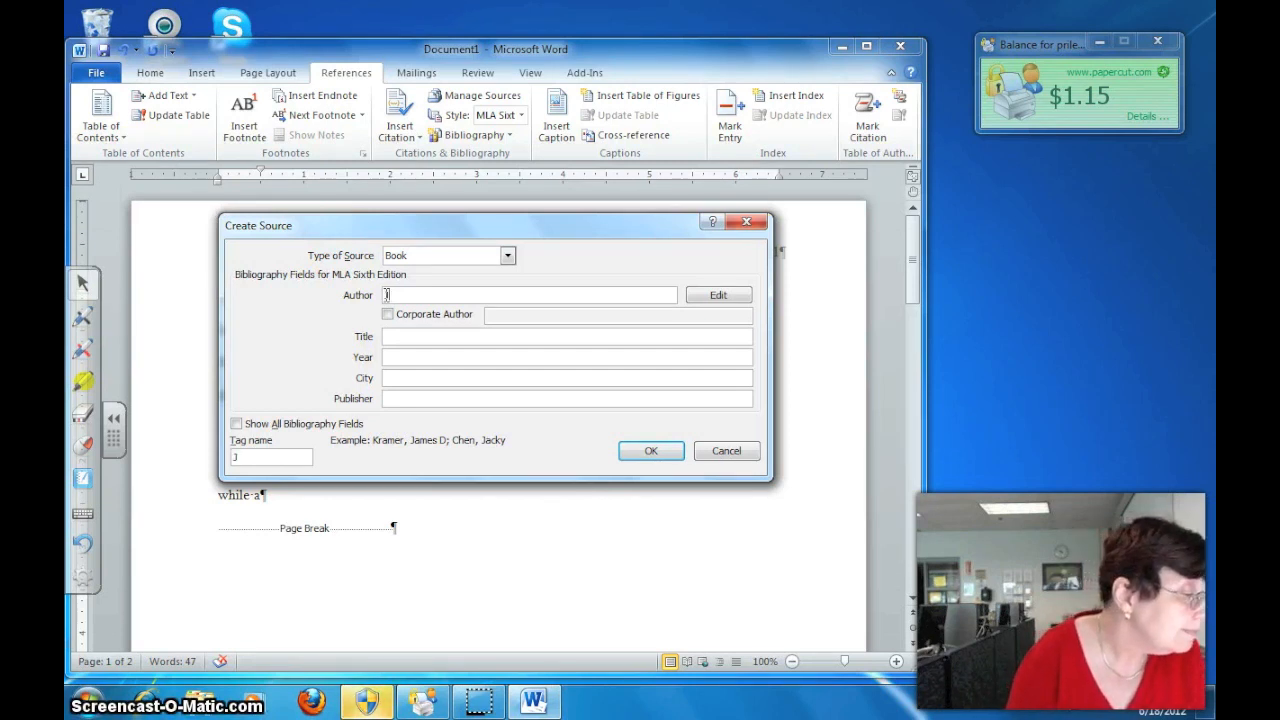
text(ines)
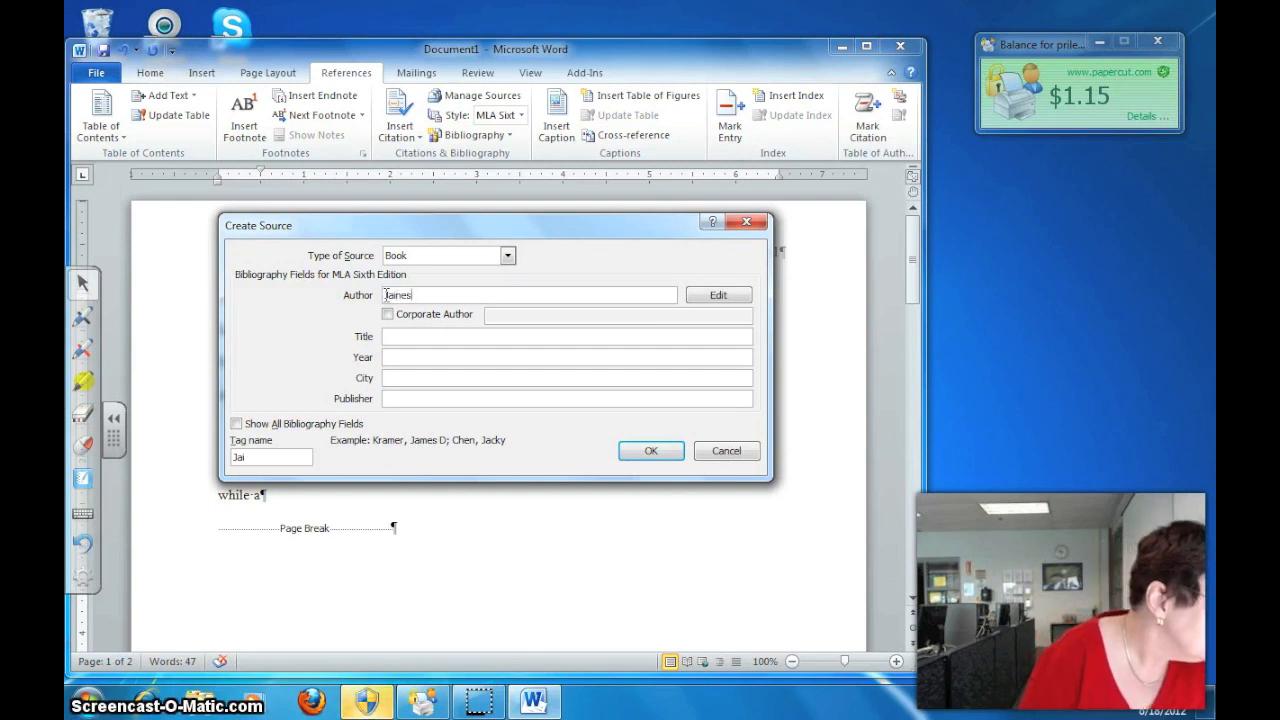
text(, Malila)
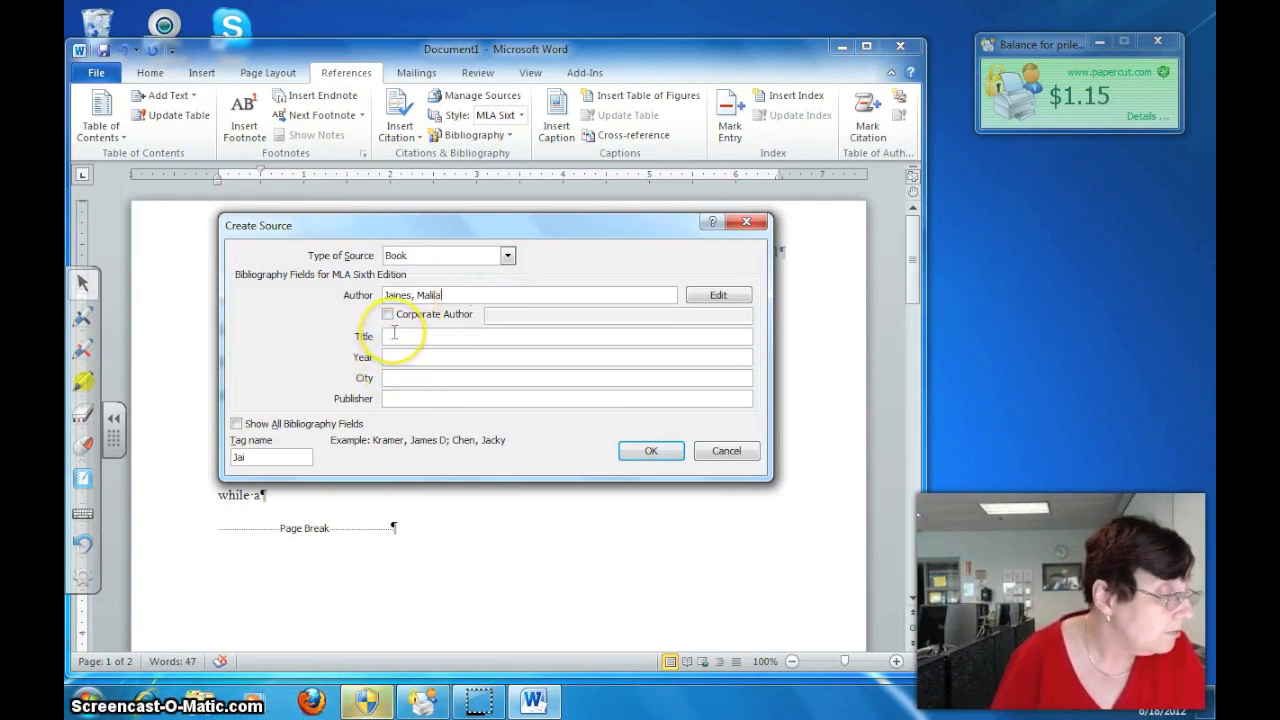
click(389, 335)
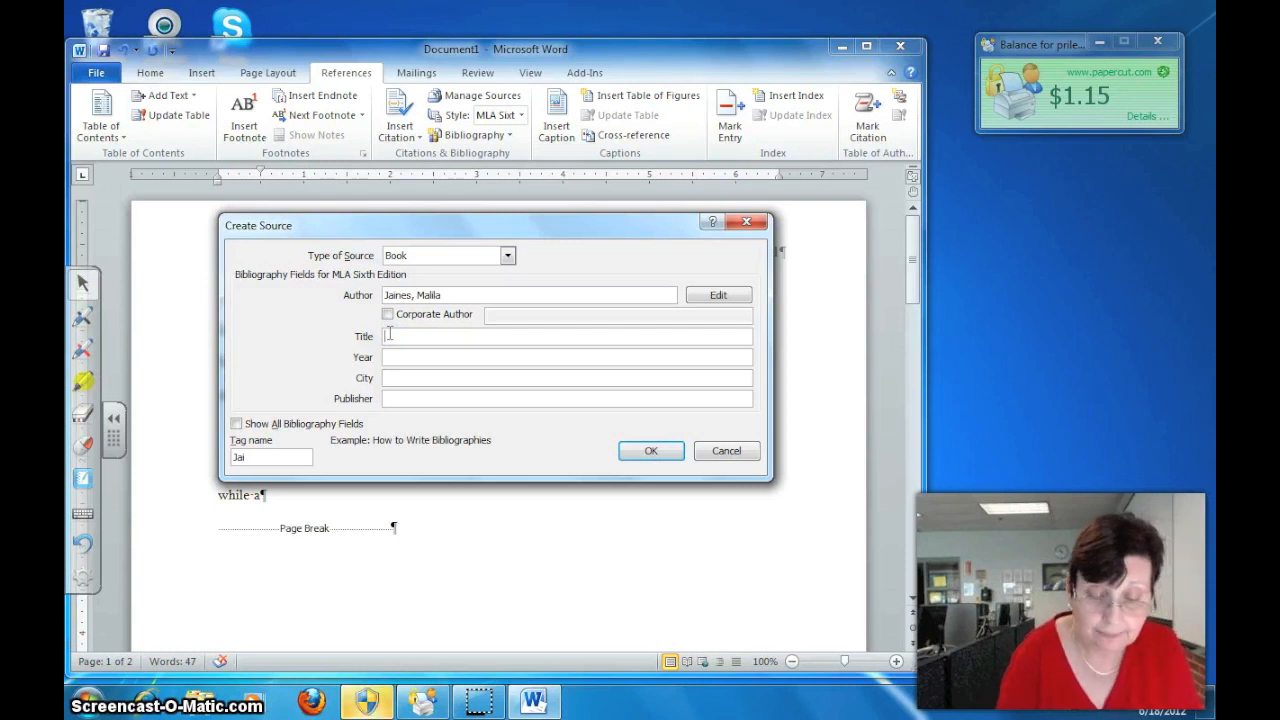
text(How Surveyors)
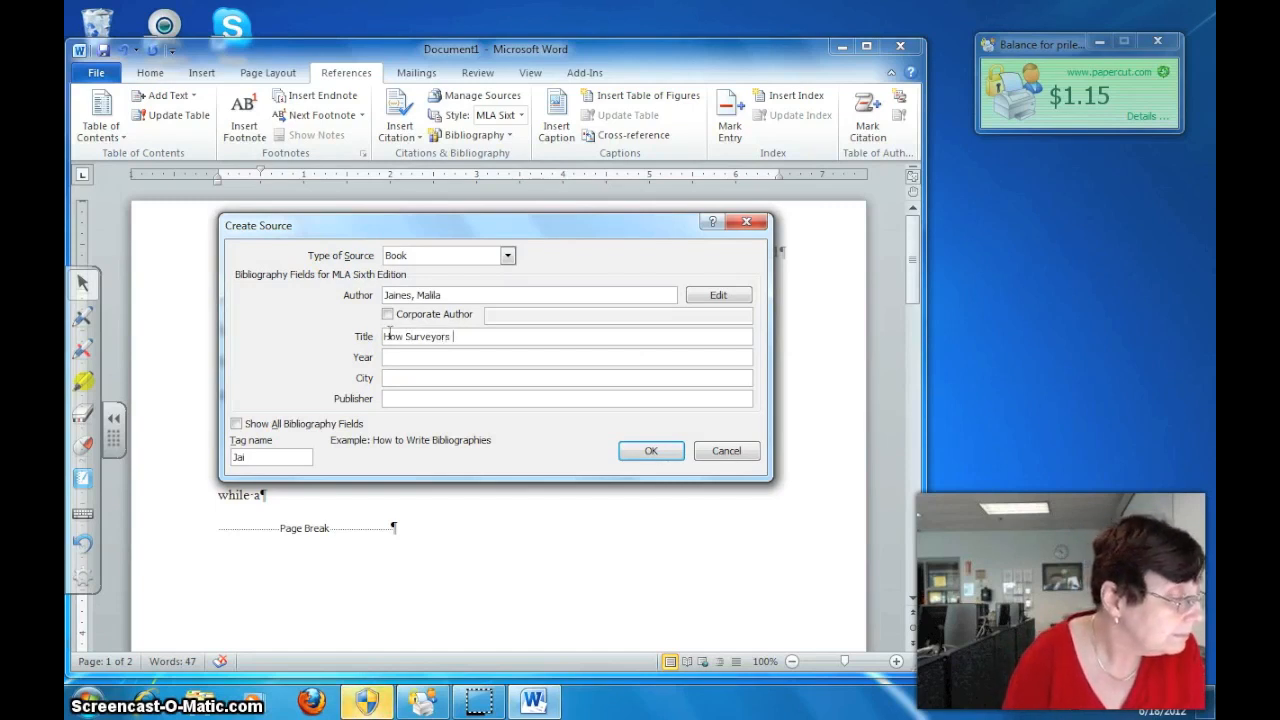
text( Measure Distance and Calculat)
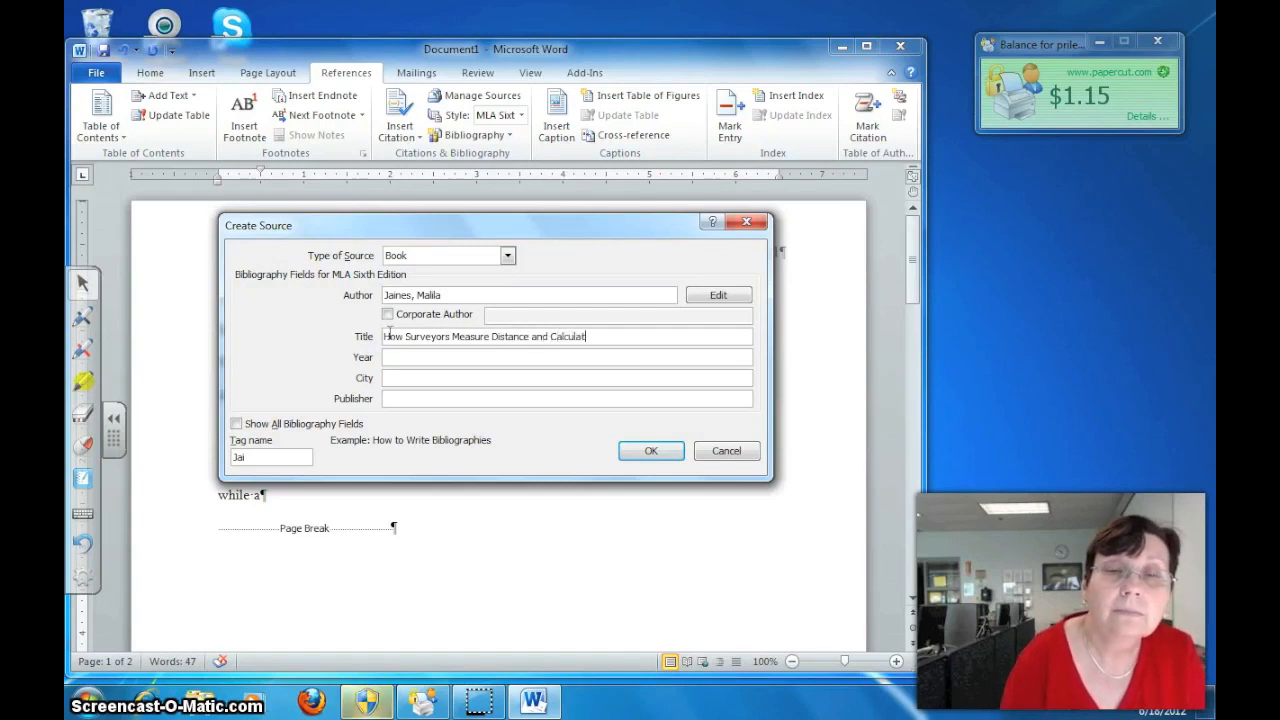
text(e Angles.)
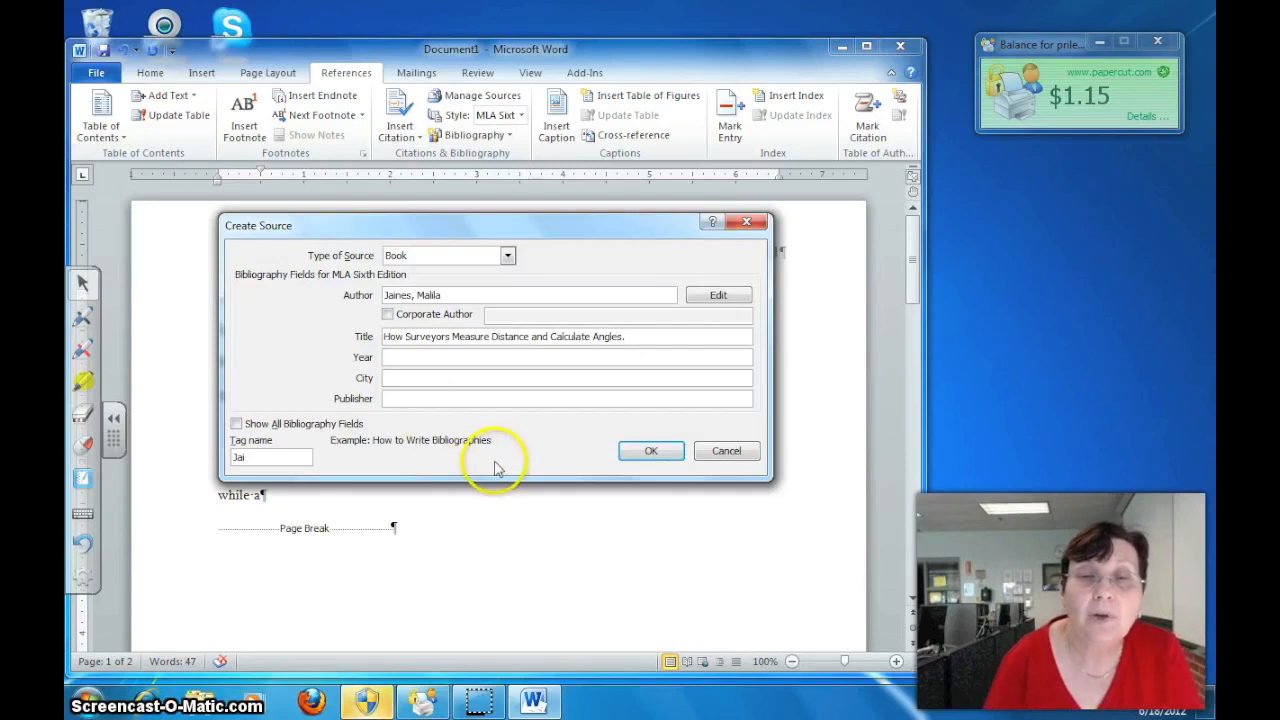
click(651, 452)
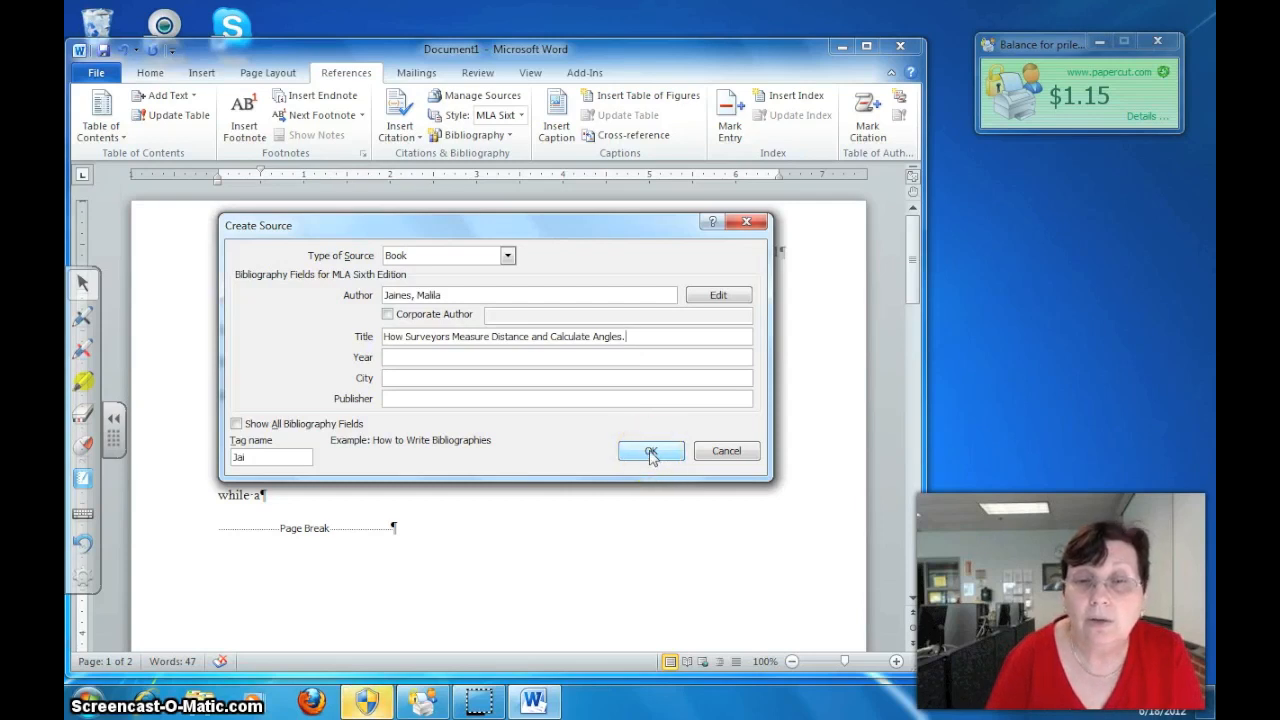
click(651, 452)
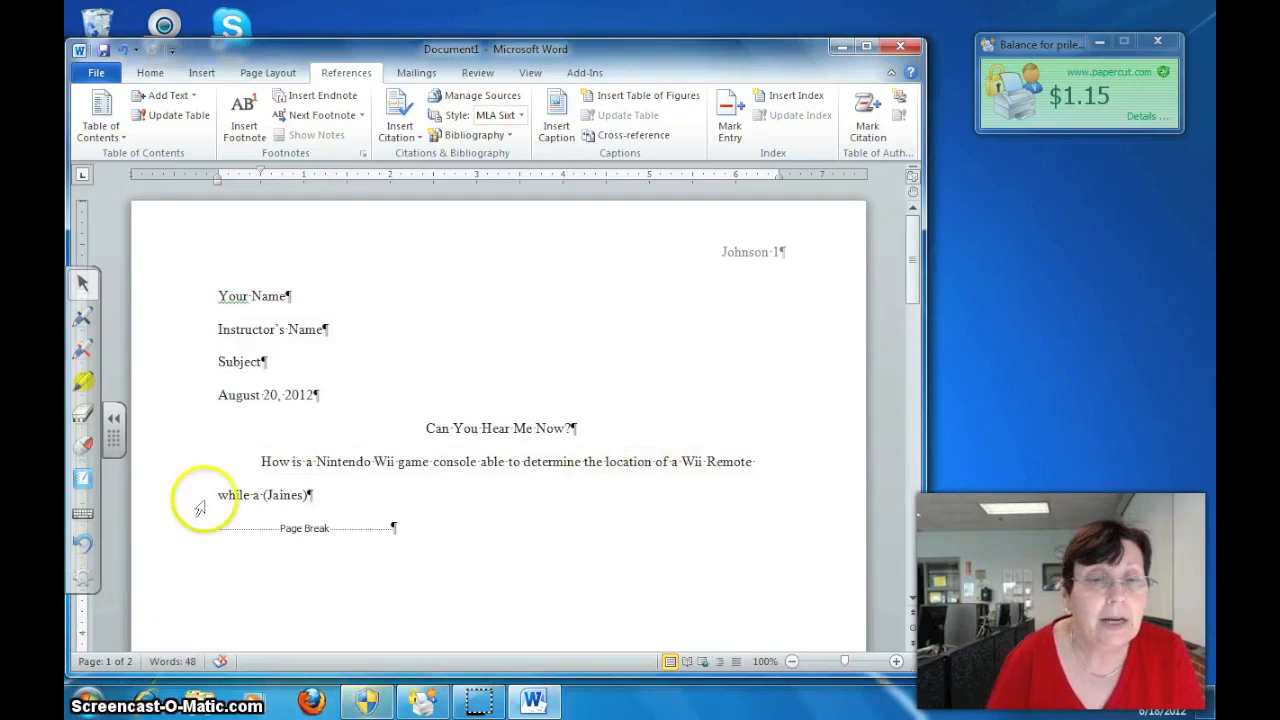
Edit the citation after "while a" in the page 1 body paragraph to add the page range 30-48
click(310, 494)
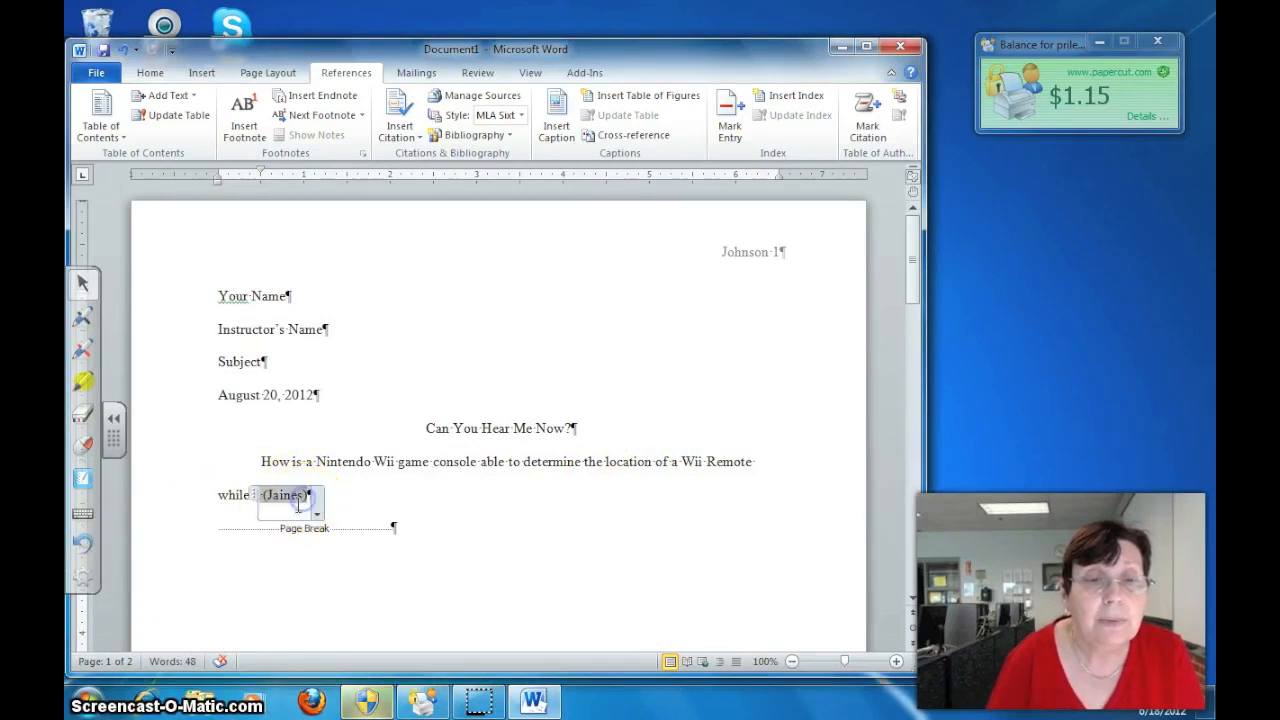
click(316, 514)
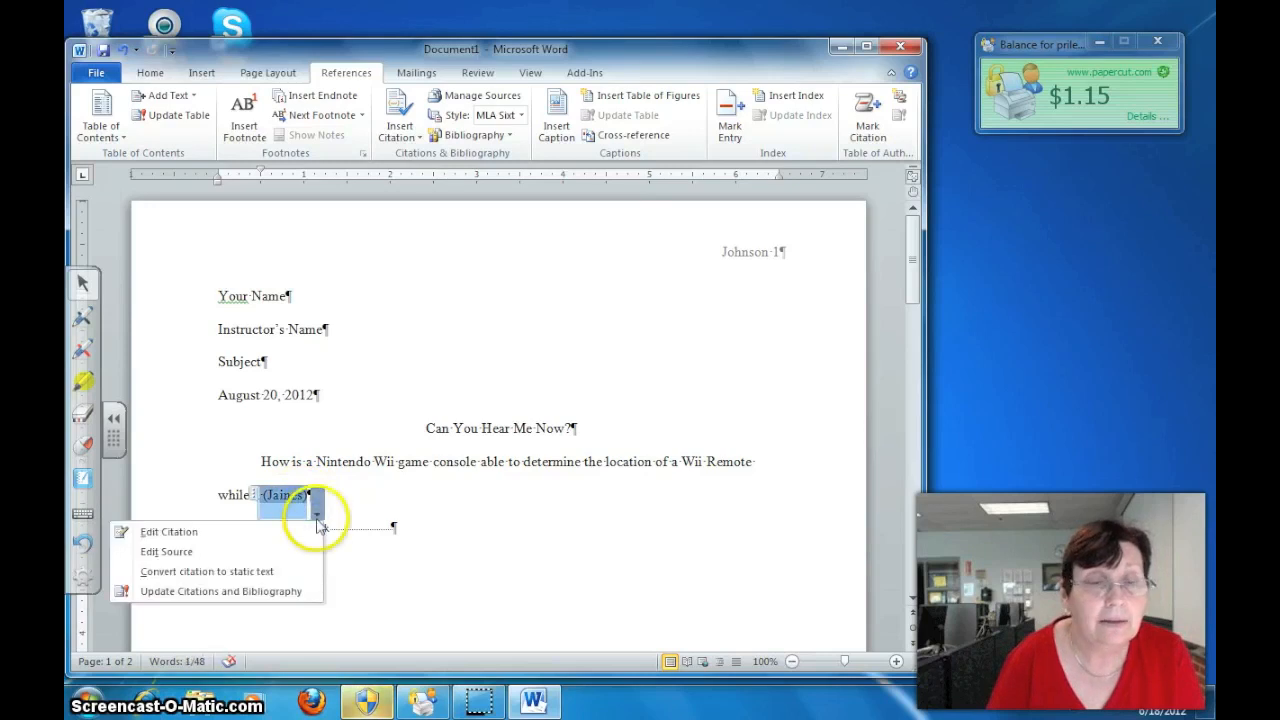
click(175, 532)
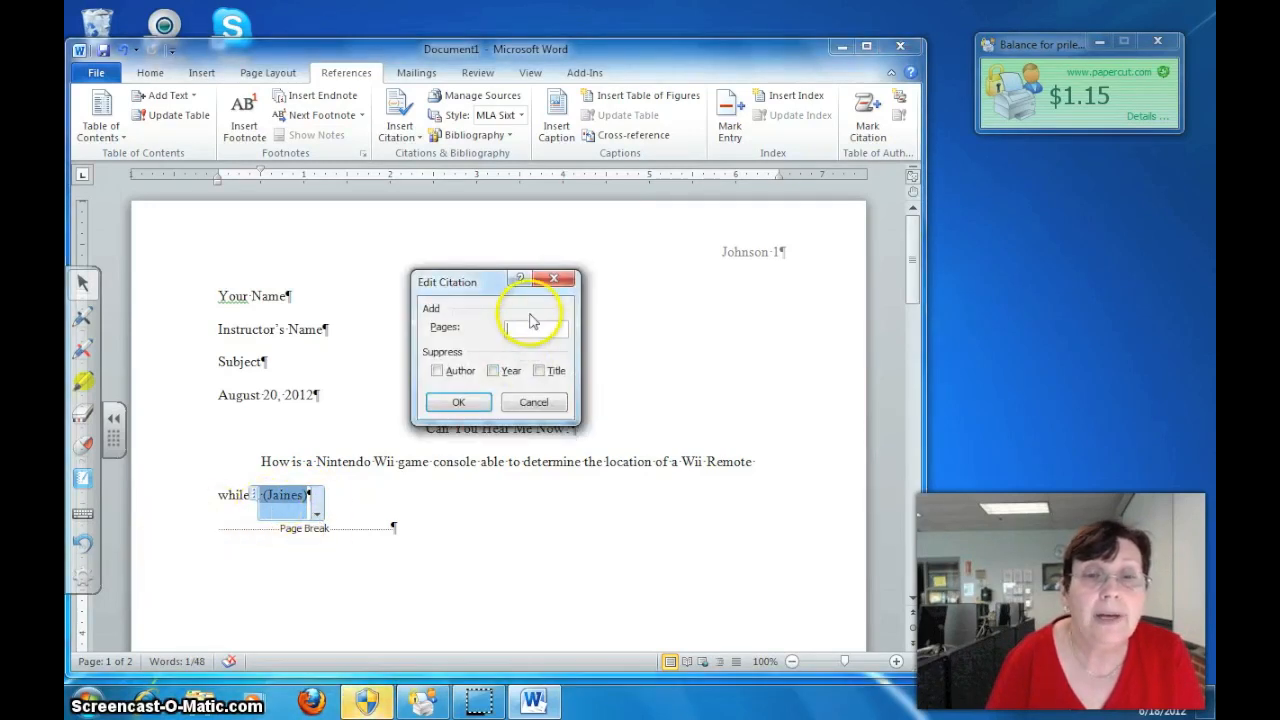
text(30-4)
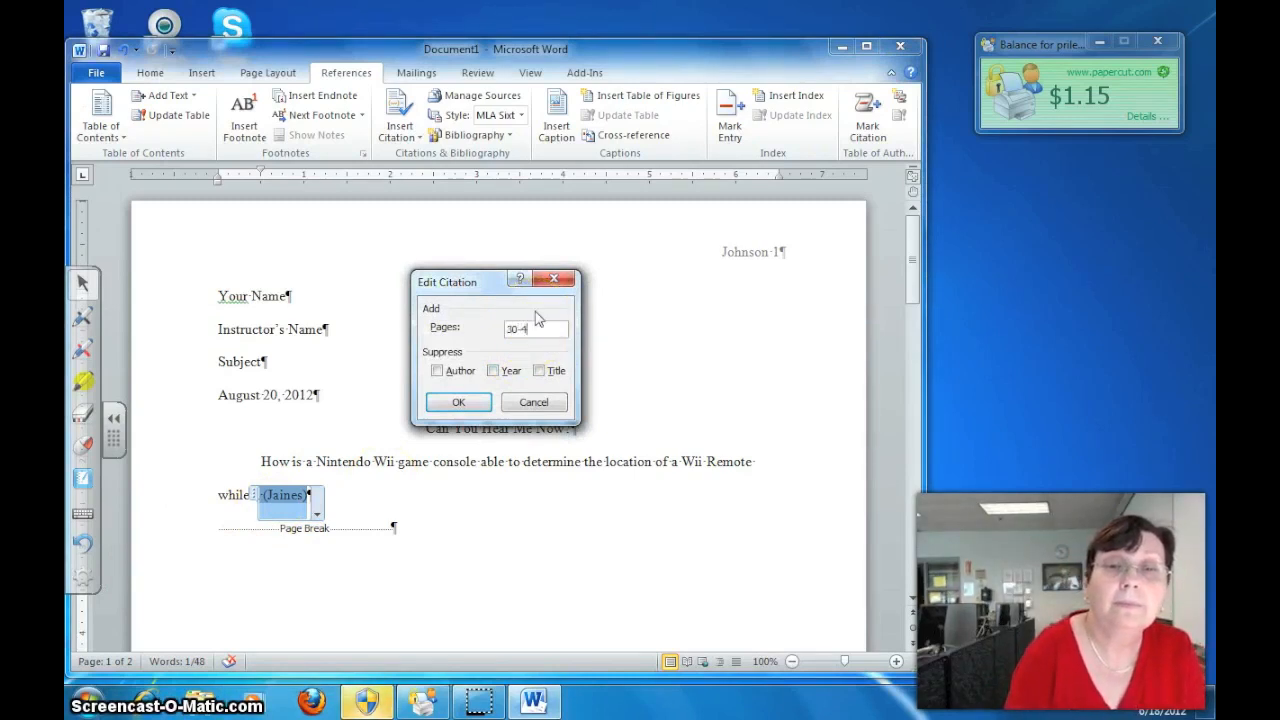
click(437, 371)
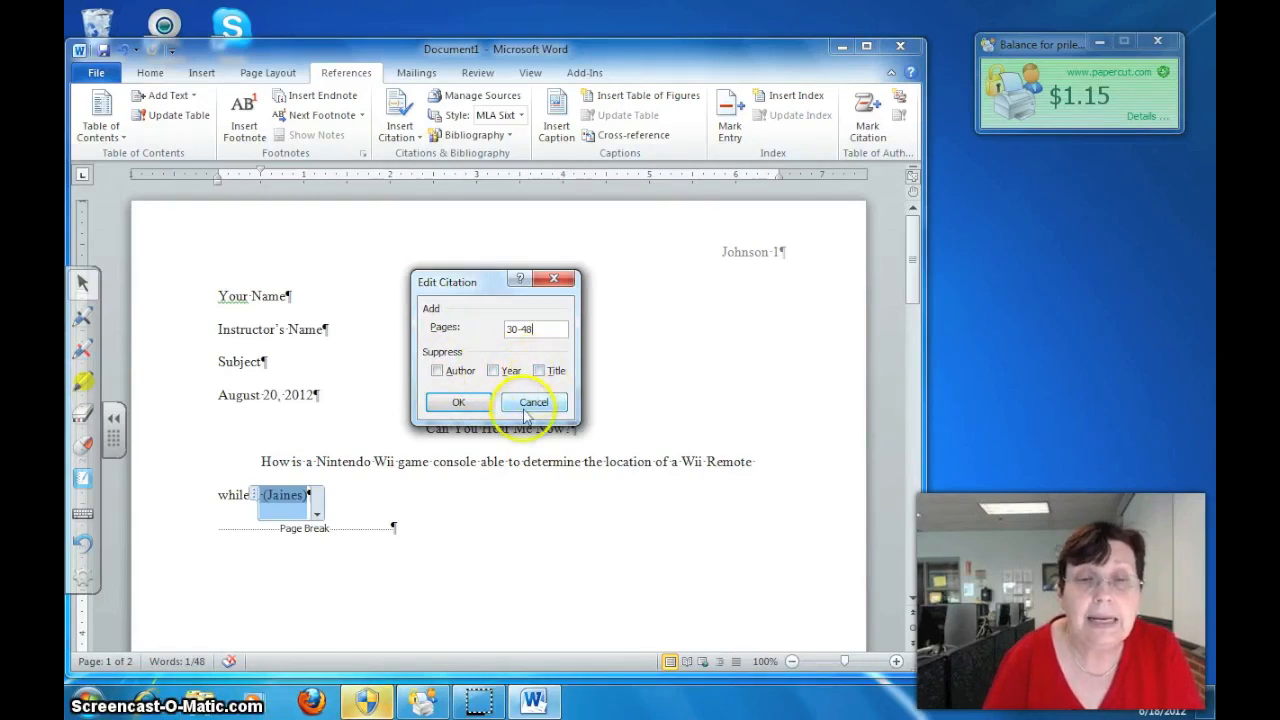
click(458, 402)
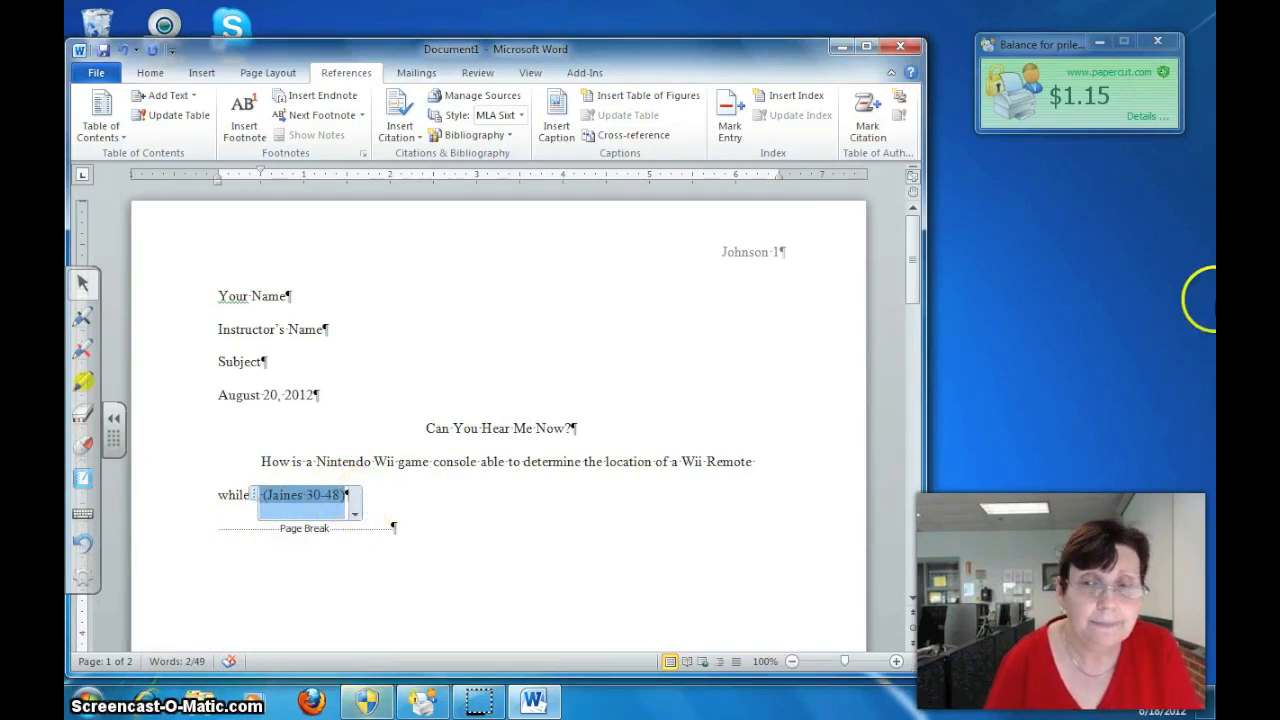
Replace the hand-typed source entry under the "Works Centered" heading on page 2 with an automatically generated bibliography, using Insert Bibliography
drag(910, 272, 905, 472)
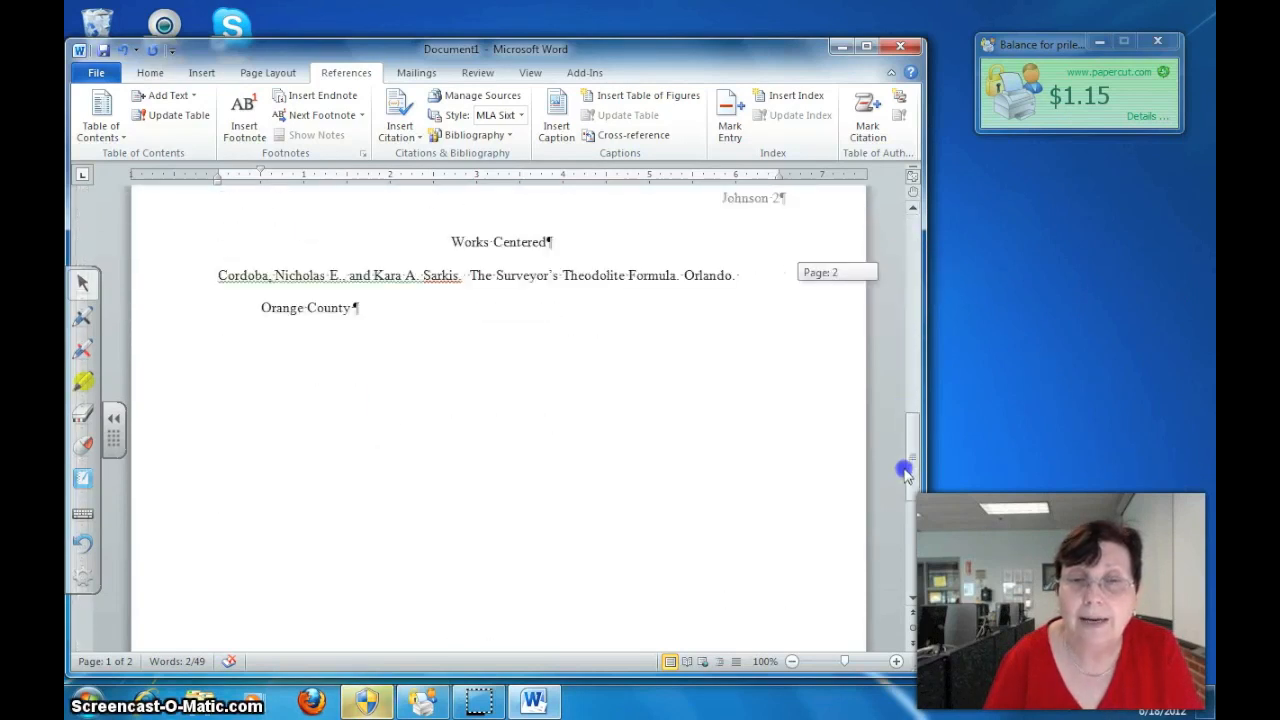
click(473, 137)
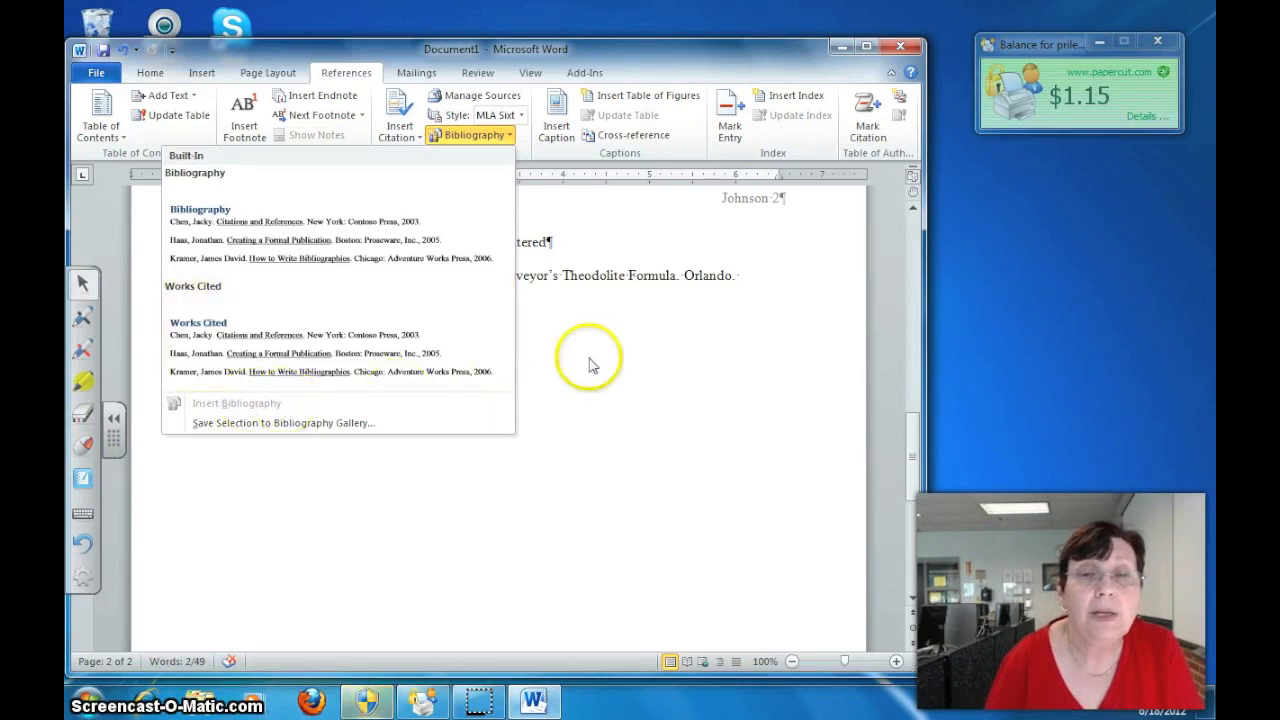
click(652, 289)
click(208, 276)
drag(209, 276, 371, 317)
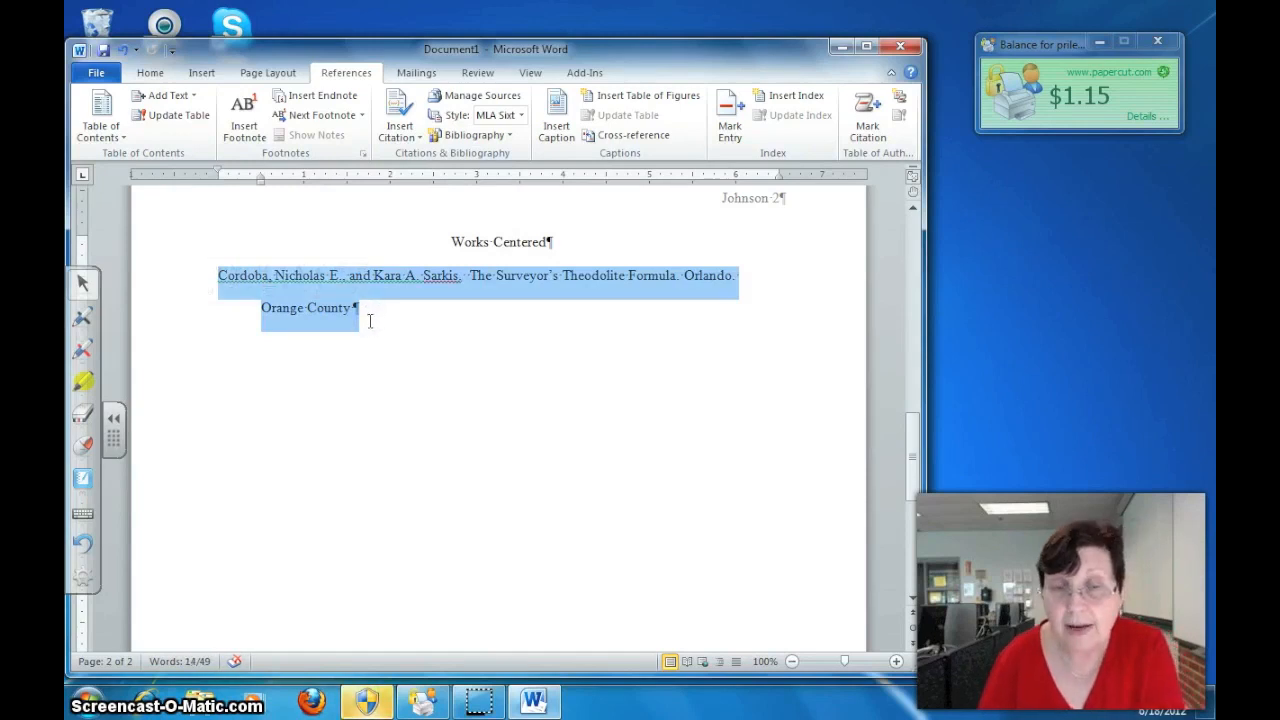
key(BackSpace)
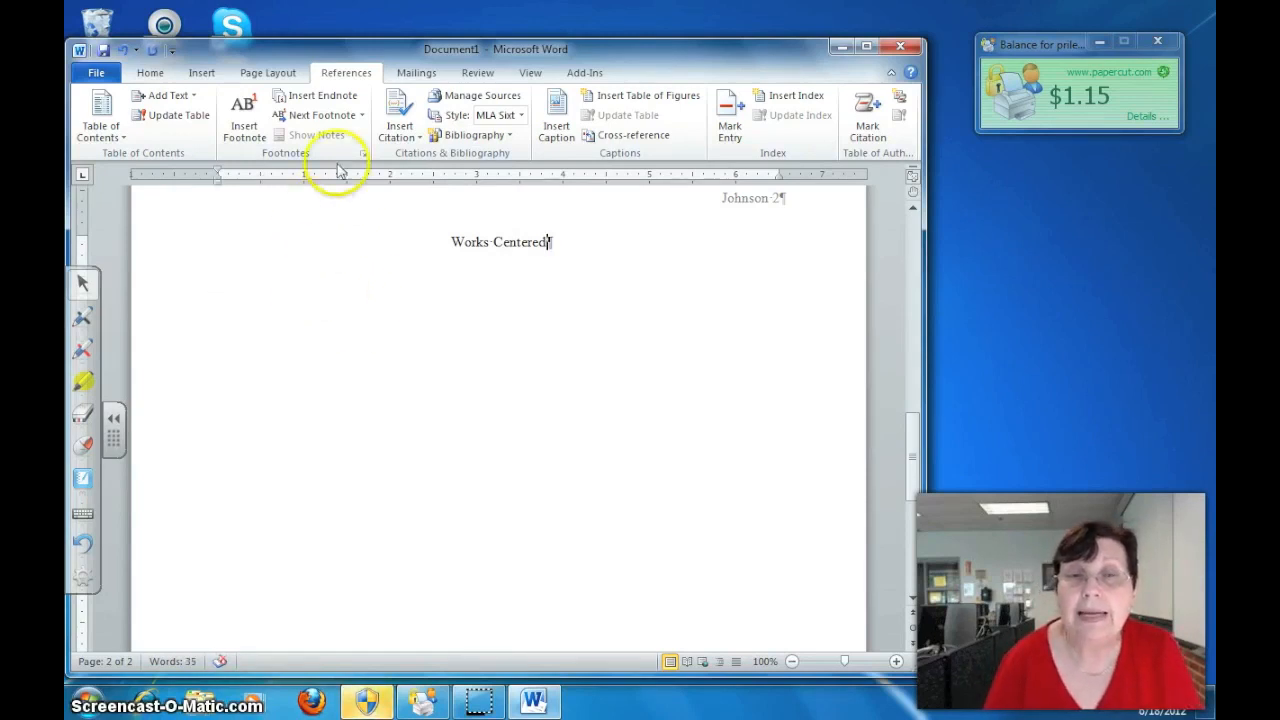
click(465, 135)
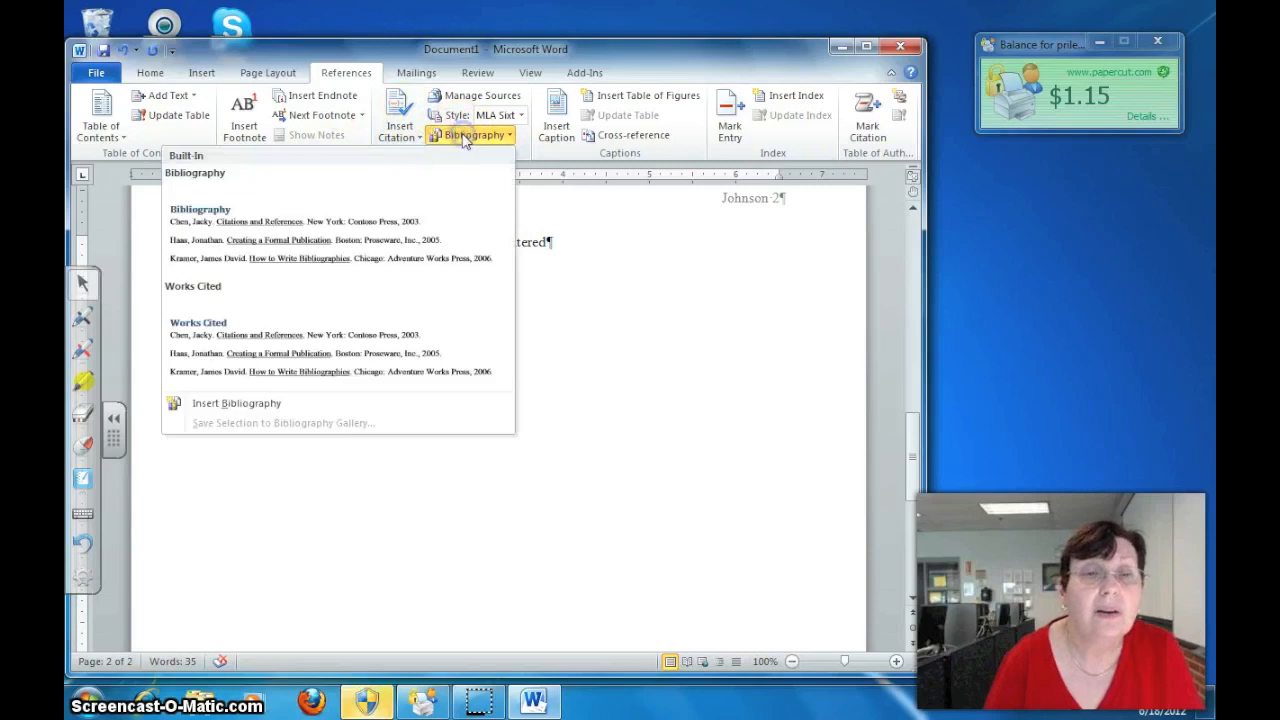
click(231, 404)
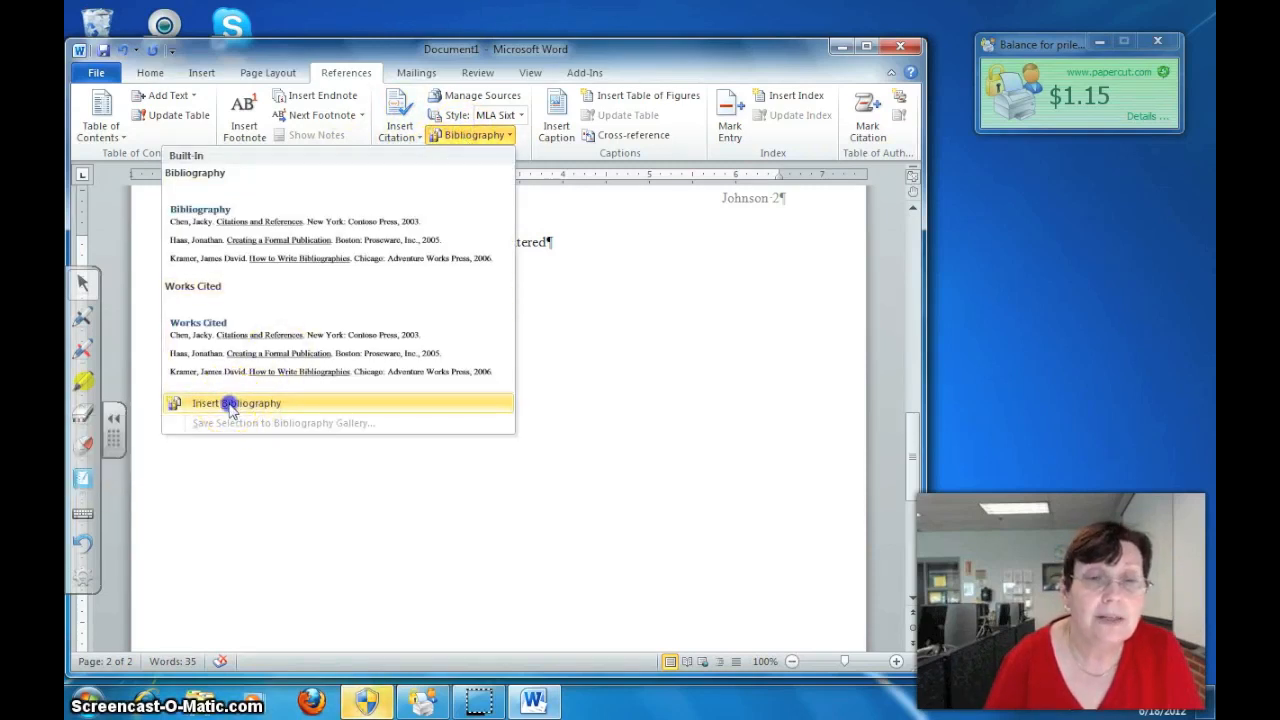